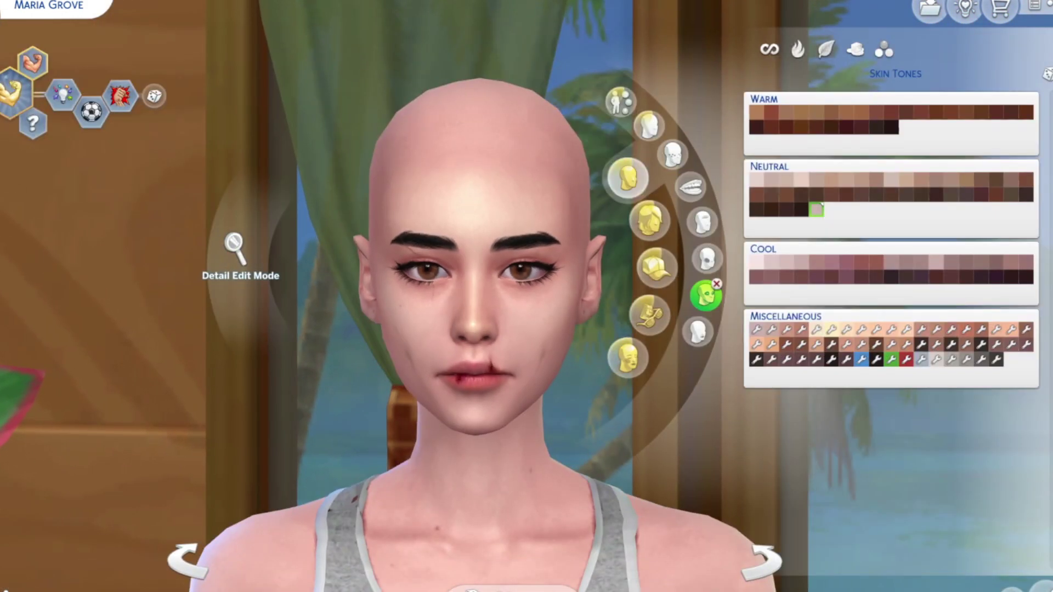
# - Reshape the Sim's lips in Detail Edit Mode and apply the Skin n27 overlay
pyautogui.click(564, 307)
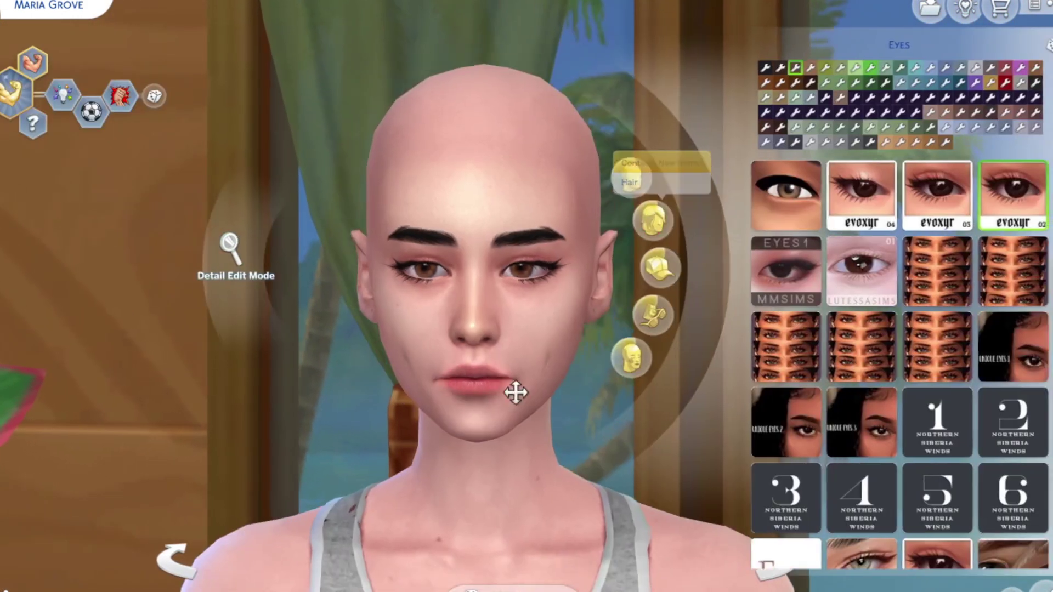
pyautogui.click(513, 389)
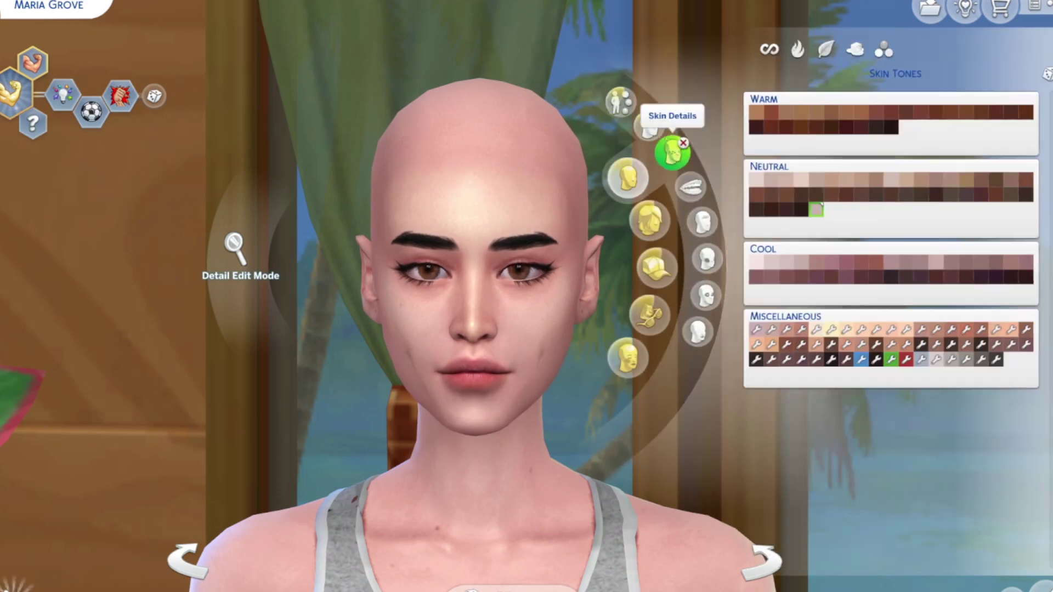
pyautogui.click(672, 155)
pyautogui.scroll(-10, 897, 312)
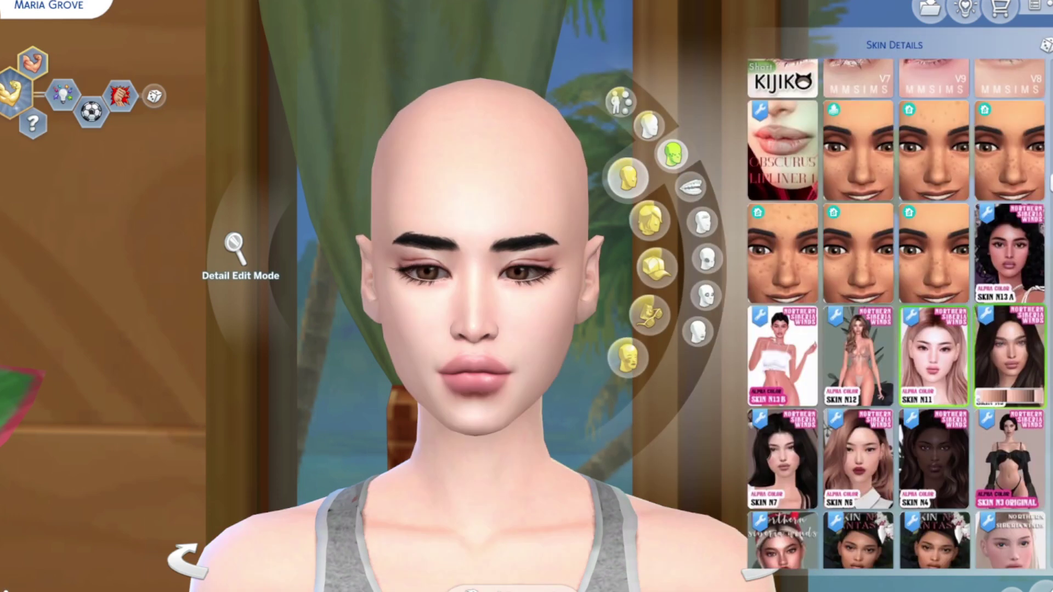
pyautogui.click(783, 439)
# - Switch to a pale skin overlay and pick a colour variant for it
pyautogui.scroll(-2, 896, 313)
pyautogui.click(859, 392)
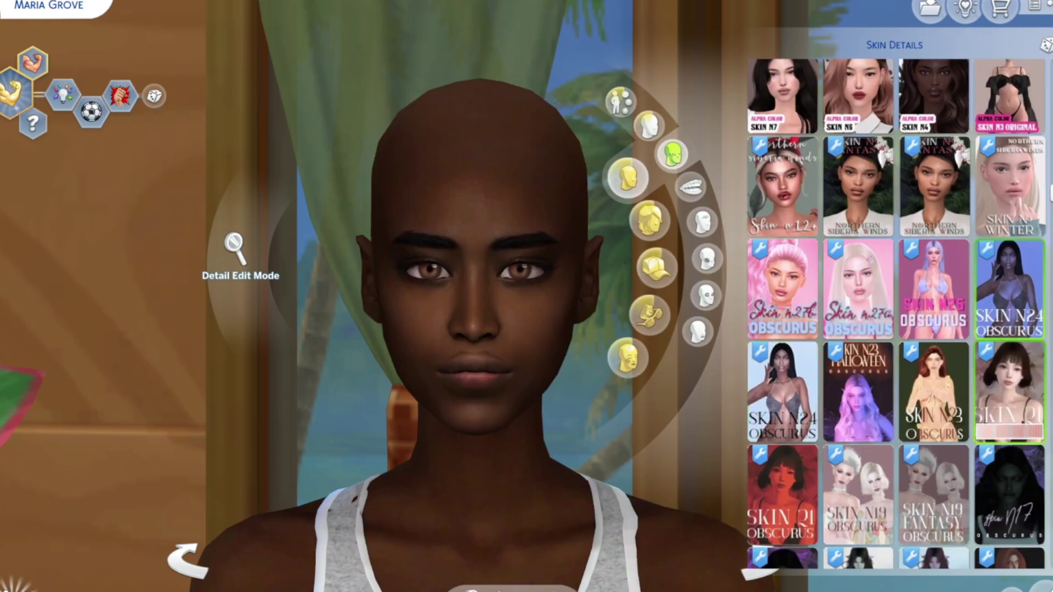
pyautogui.click(830, 549)
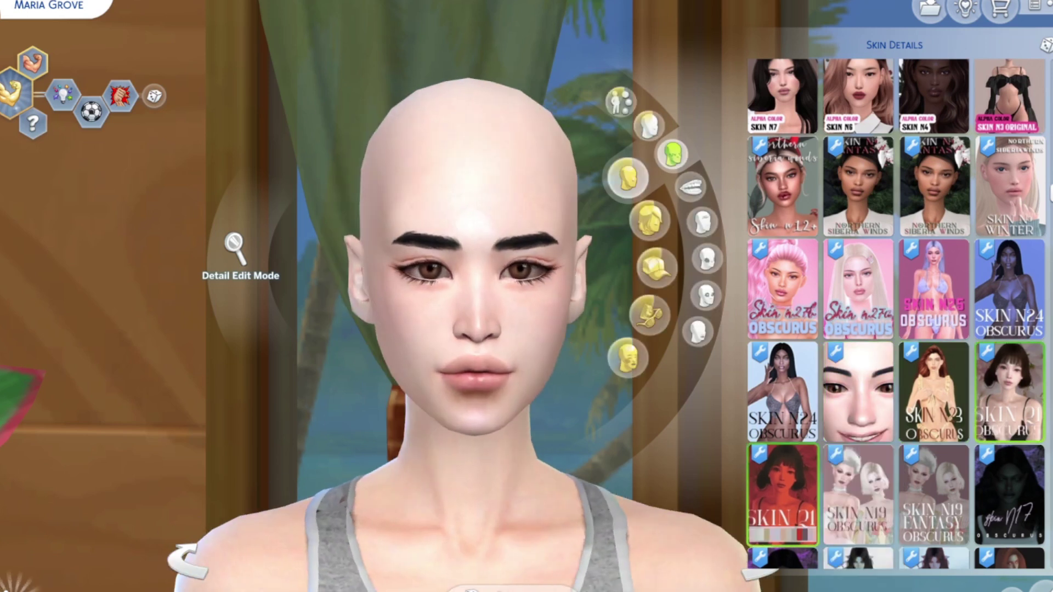
pyautogui.scroll(-2, 897, 313)
pyautogui.click(1009, 447)
pyautogui.click(909, 463)
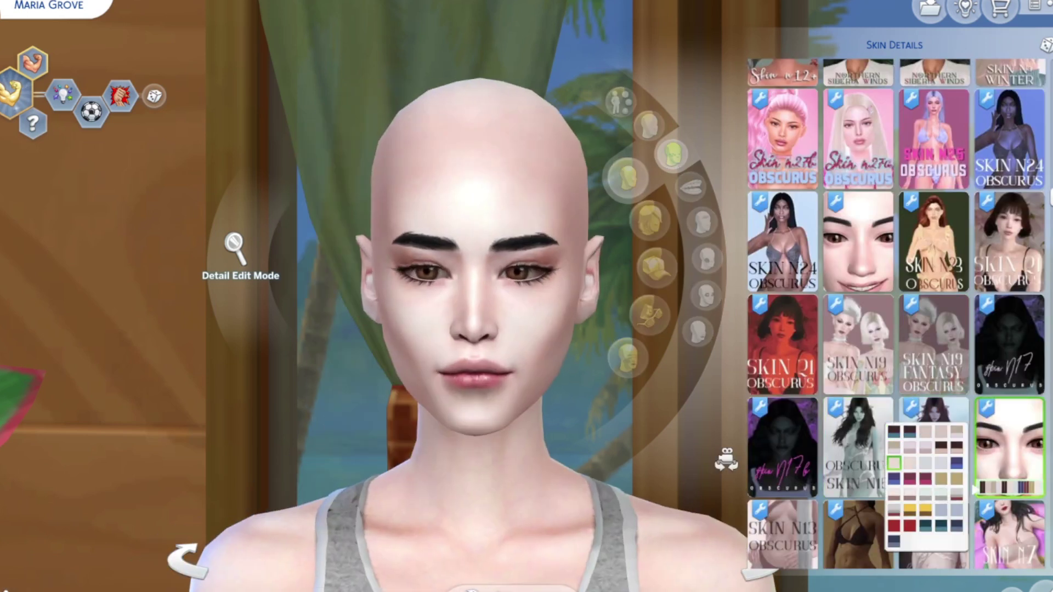
# - Add an eyebags detail under the eyes and a nose mask highlight
pyautogui.scroll(-10, 896, 313)
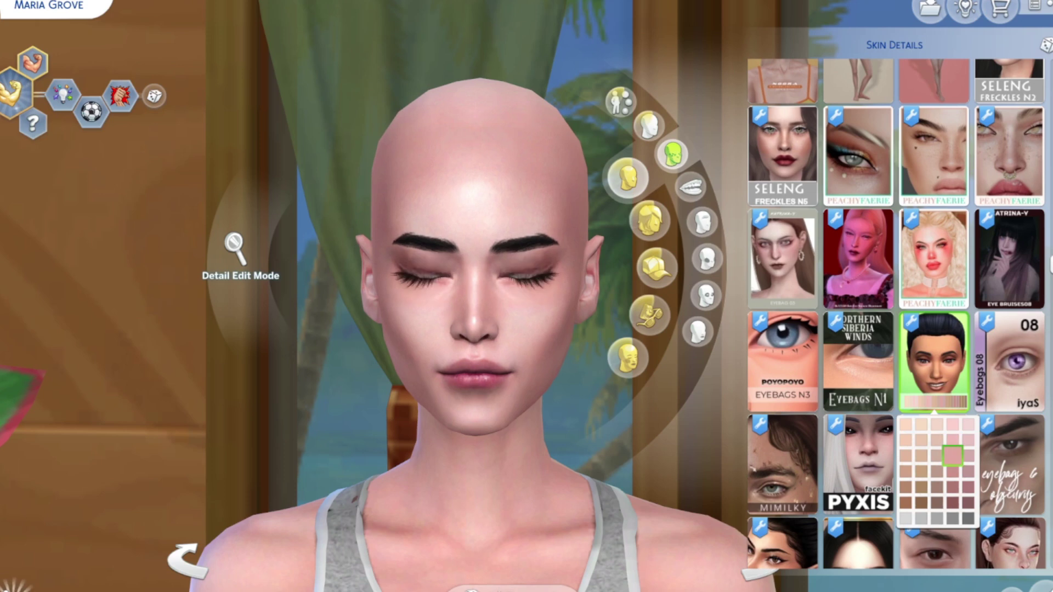
pyautogui.scroll(-3, 897, 312)
pyautogui.click(1009, 368)
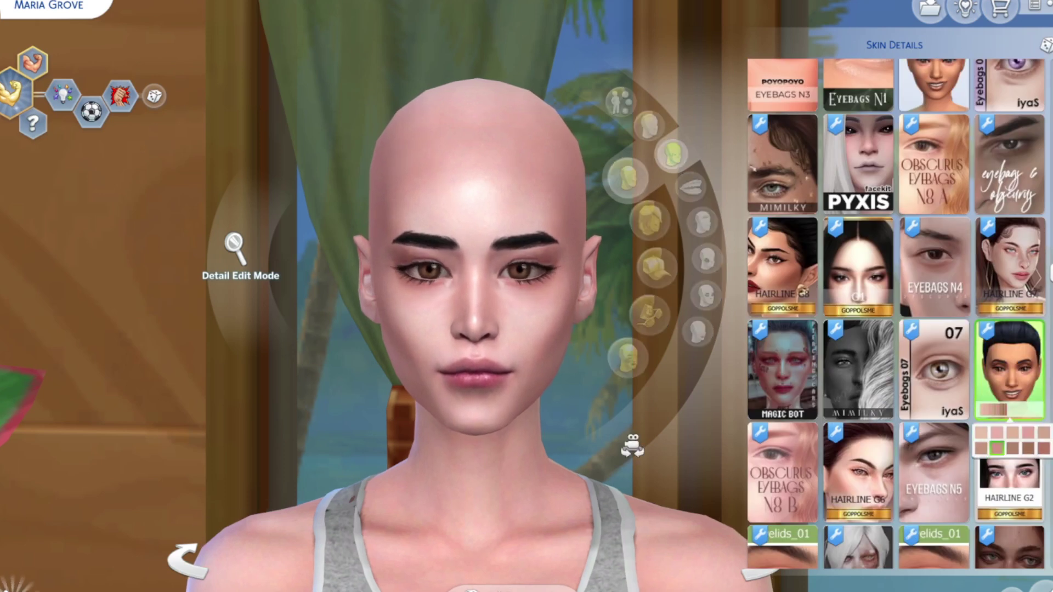
pyautogui.scroll(-6, 897, 312)
pyautogui.scroll(-6, 897, 313)
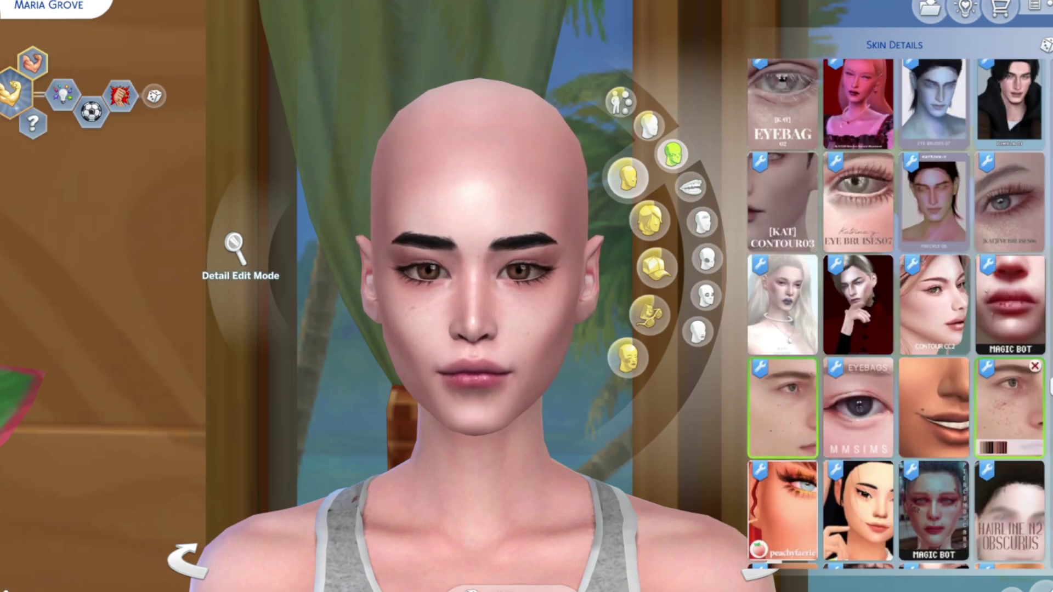
pyautogui.click(934, 351)
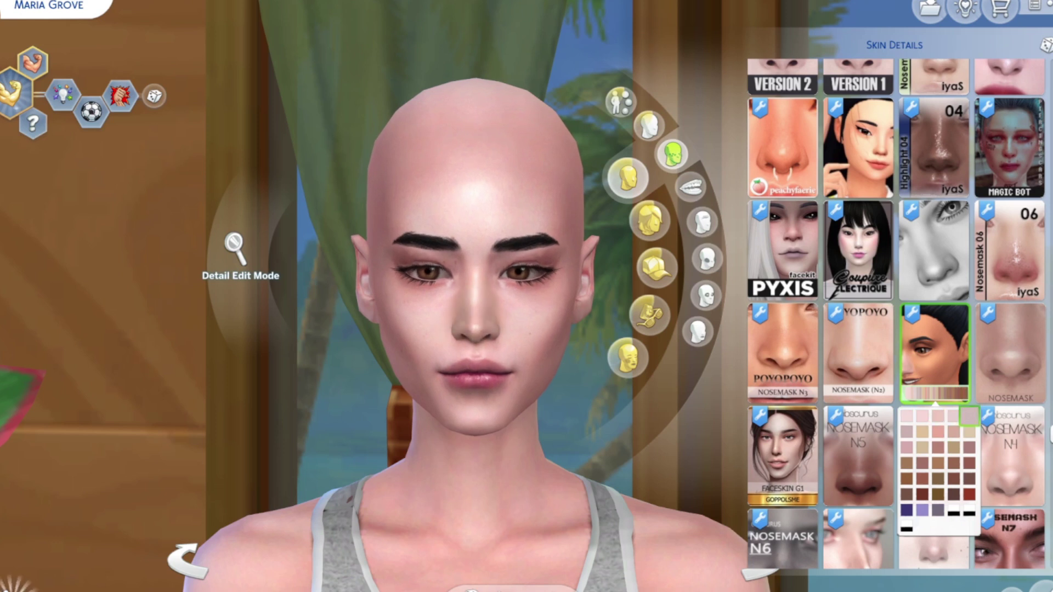
pyautogui.scroll(-3, 658, 181)
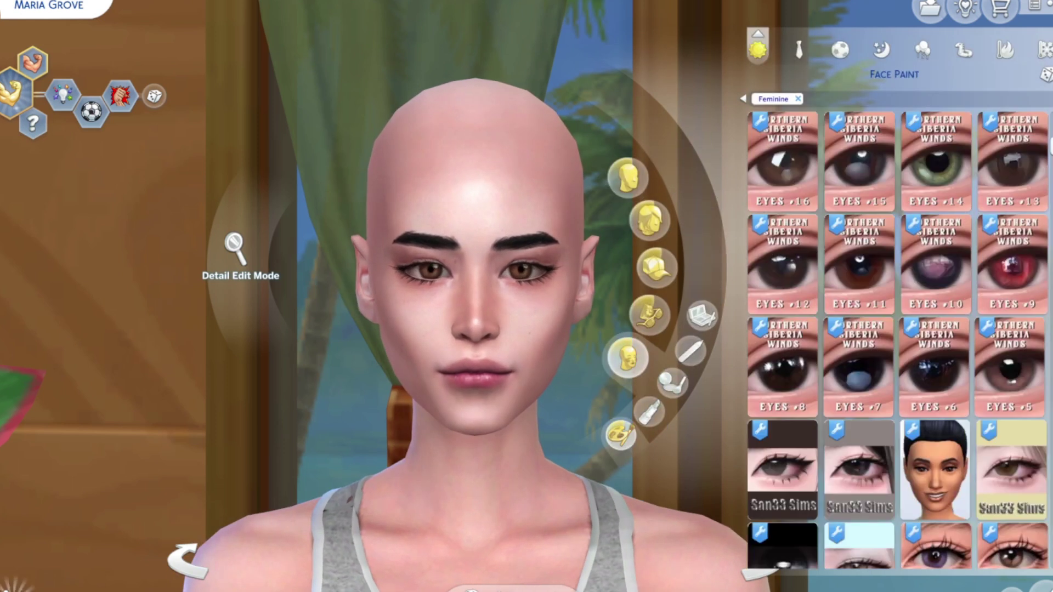
# - Give the Sim SELENG contacts, trying a second contact variant
pyautogui.scroll(-8, 897, 340)
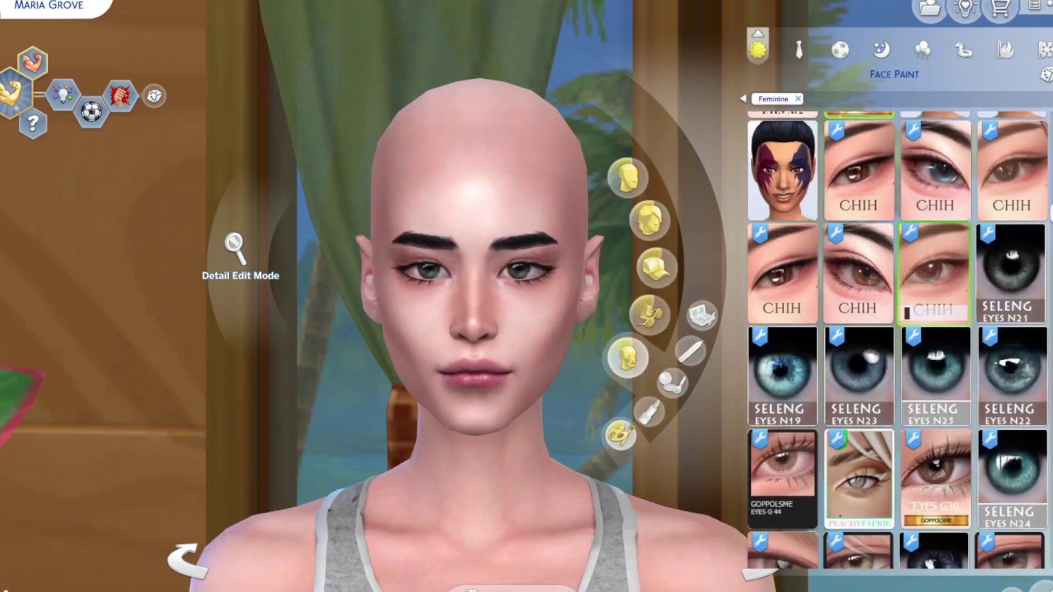
pyautogui.click(935, 373)
pyautogui.scroll(-5, 896, 340)
pyautogui.click(858, 516)
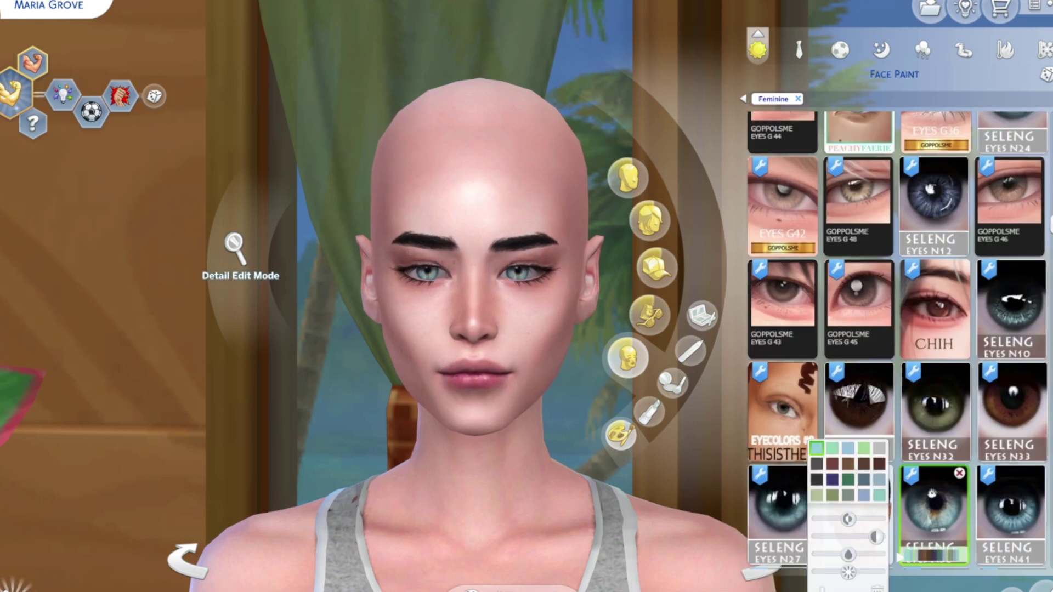
# - Apply a dark eyeshadow and a coloured eyelid makeup item
pyautogui.scroll(-3, 896, 340)
pyautogui.scroll(-2, 658, 247)
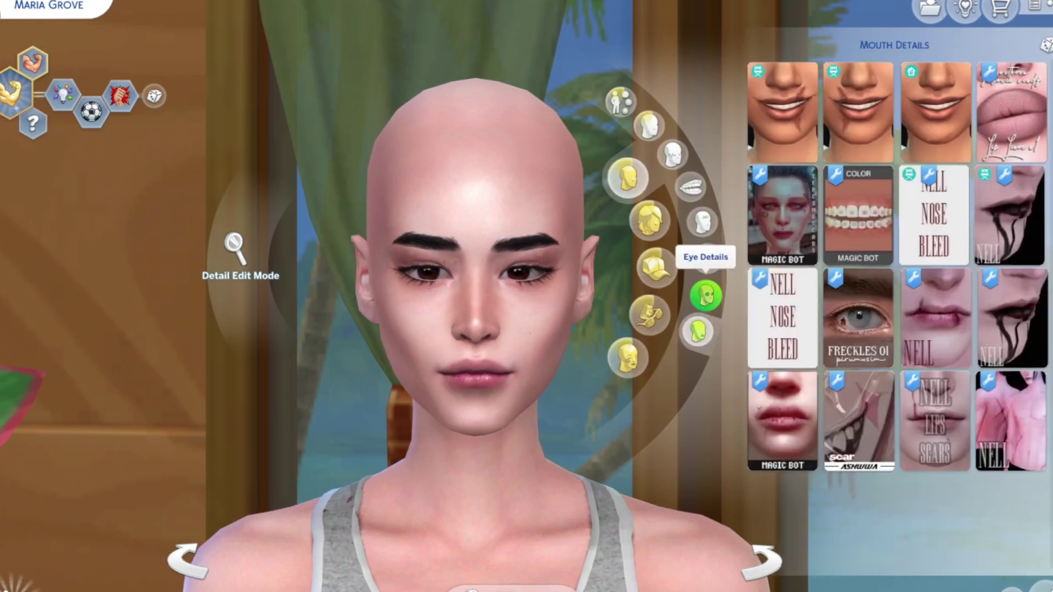
pyautogui.scroll(-2, 702, 247)
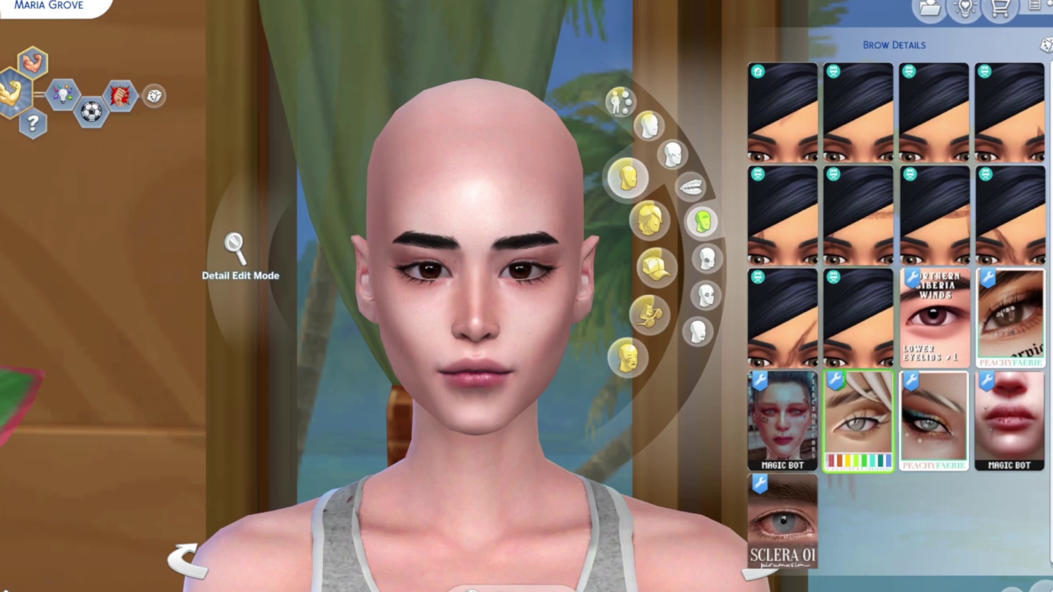
pyautogui.scroll(-2, 694, 285)
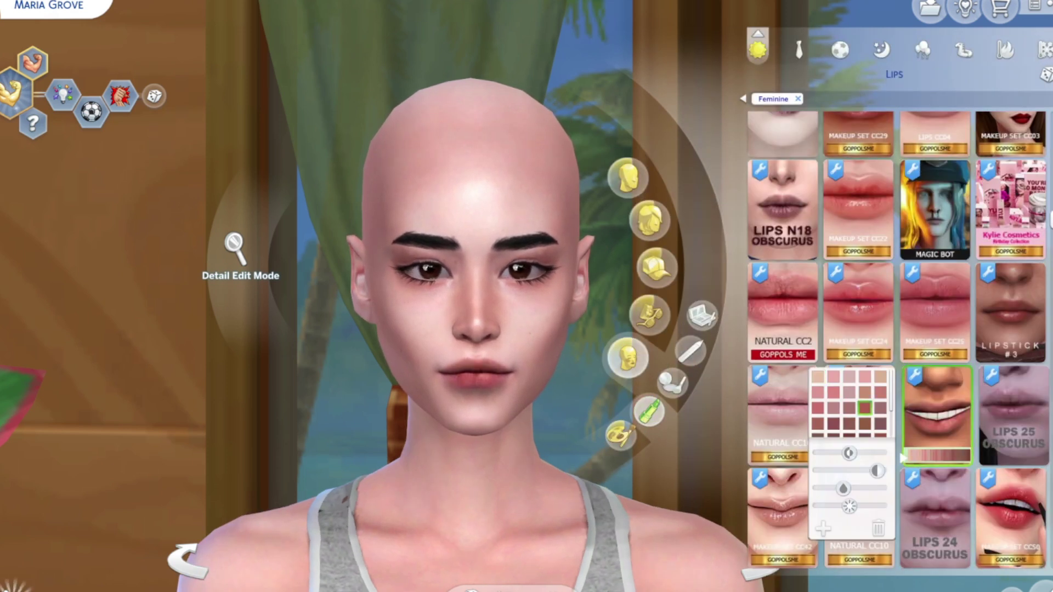
pyautogui.scroll(-2, 694, 329)
pyautogui.scroll(-3, 897, 340)
pyautogui.click(702, 315)
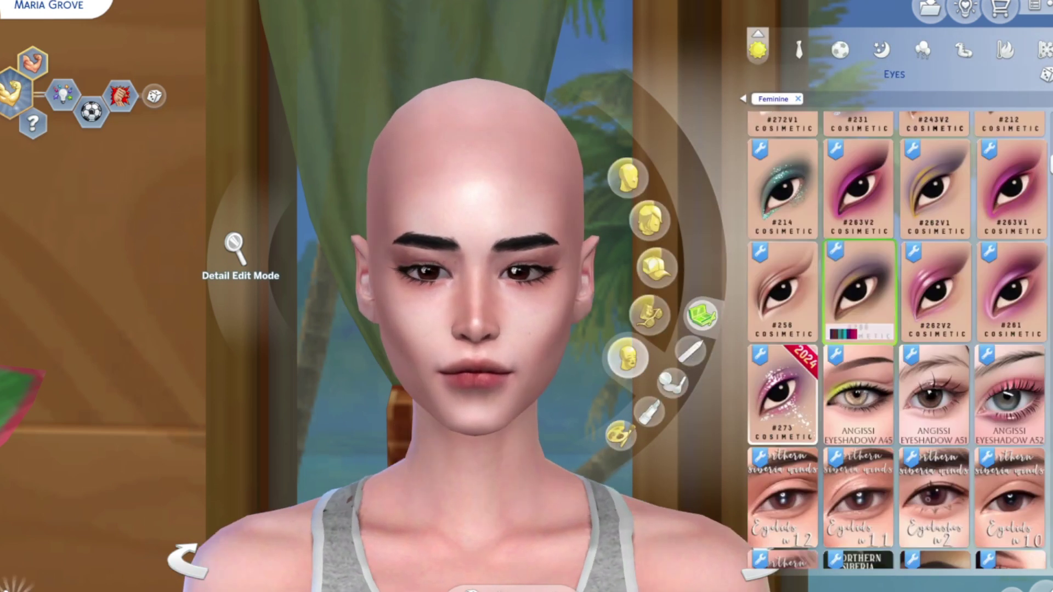
pyautogui.scroll(-3, 896, 340)
pyautogui.click(782, 430)
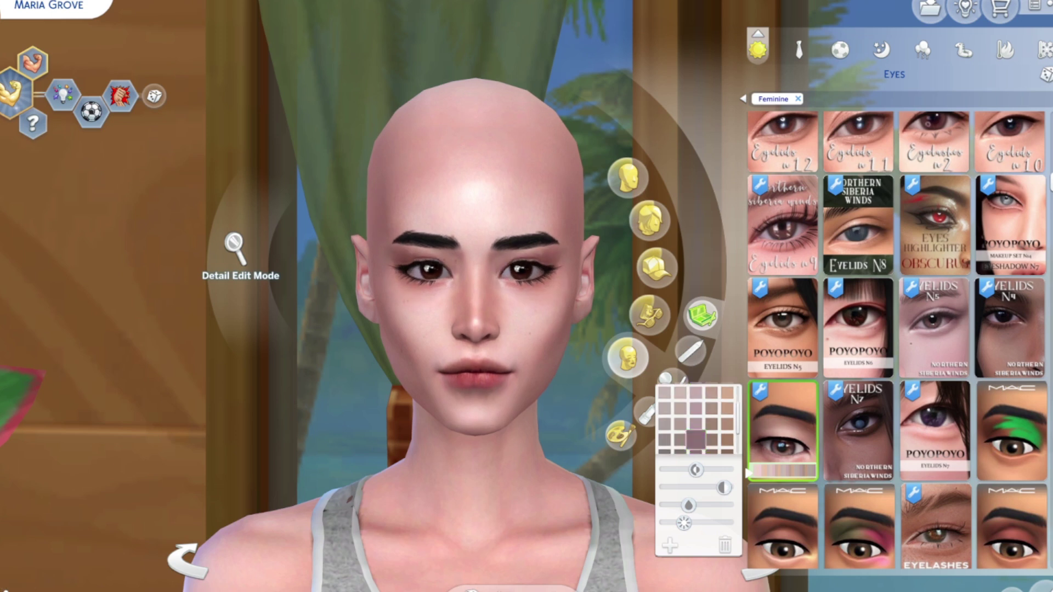
# - Give the Sim the black bob with bangs and a white streak
pyautogui.click(650, 219)
pyautogui.scroll(-5, 896, 340)
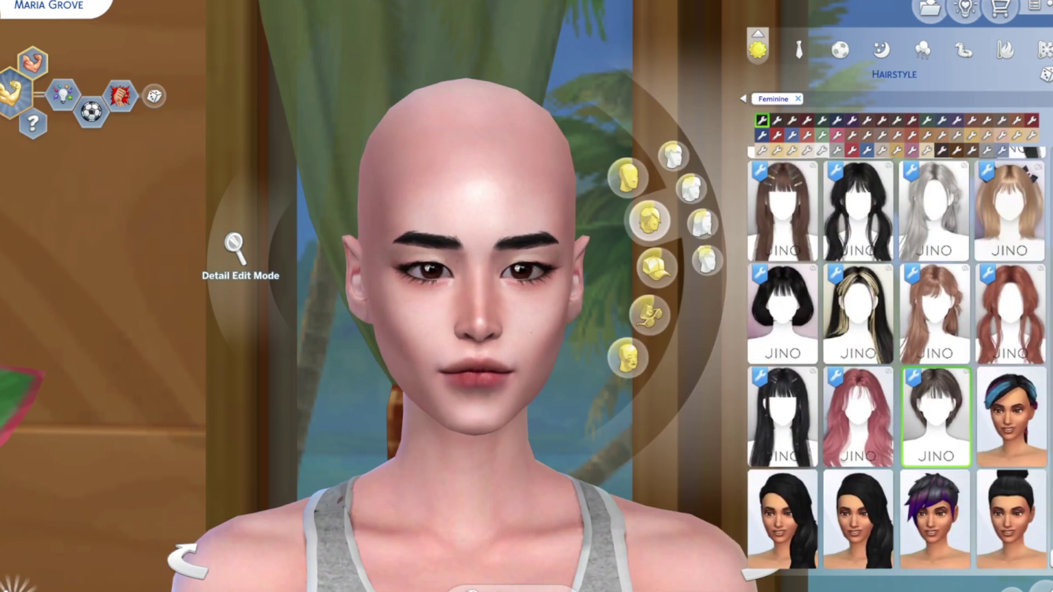
pyautogui.click(783, 510)
pyautogui.scroll(5, 897, 340)
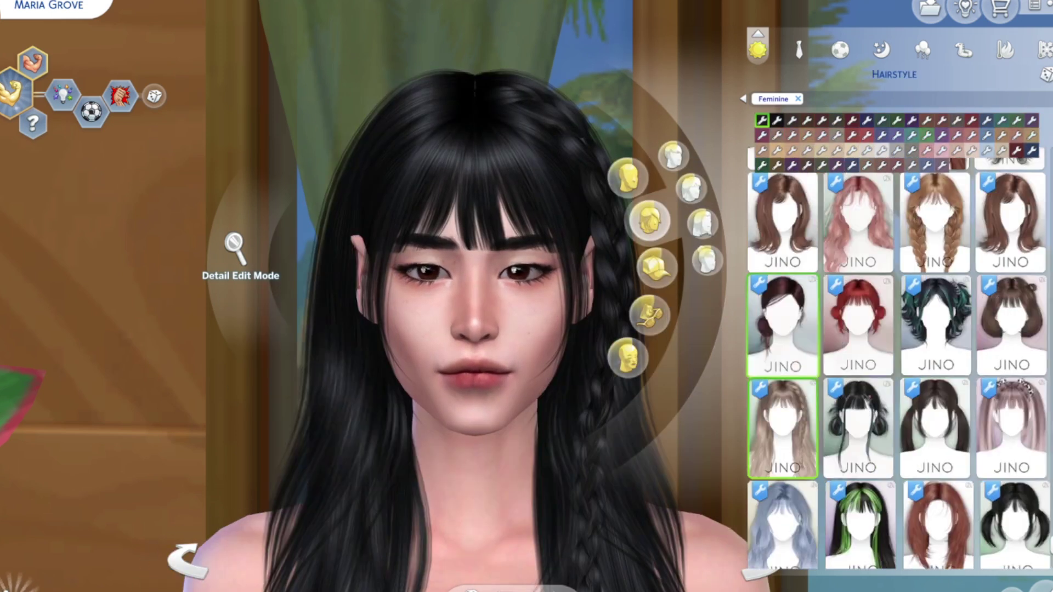
pyautogui.scroll(-10, 896, 340)
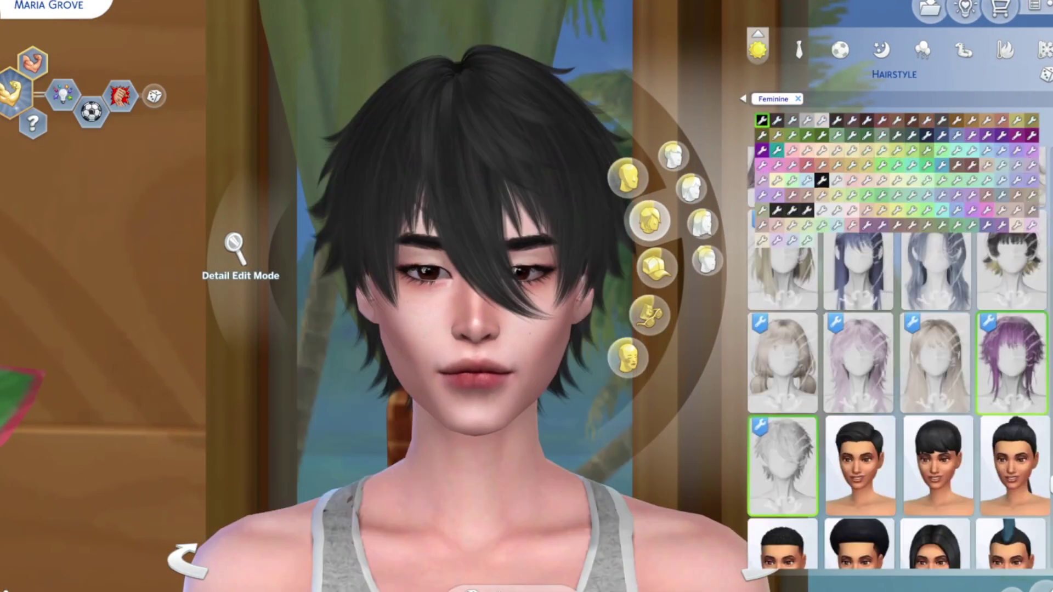
pyautogui.scroll(-10, 897, 340)
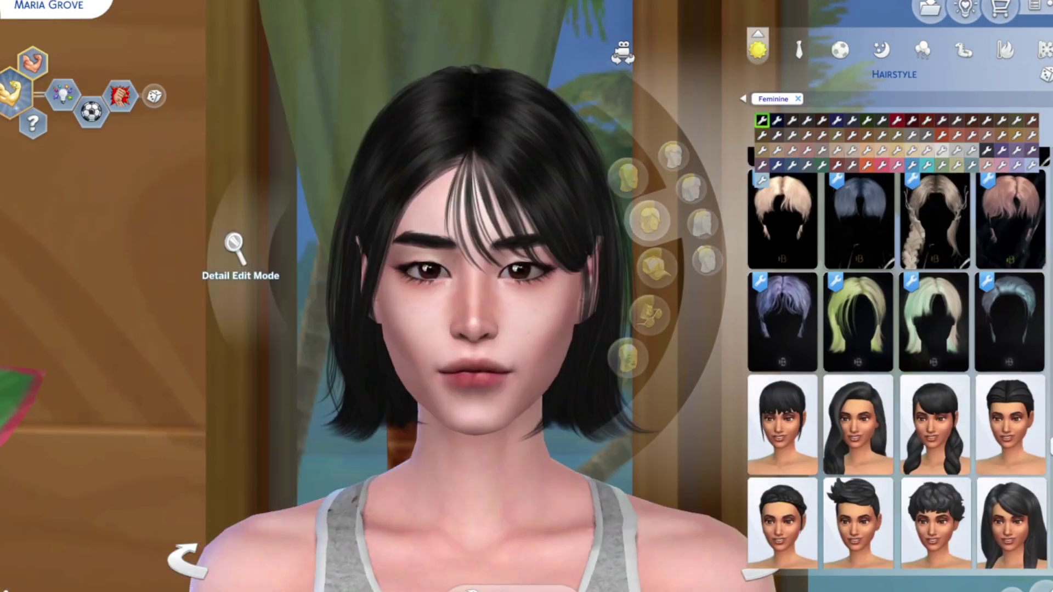
pyautogui.scroll(-3, 463, 228)
# - Apply long white French-tip fingernails
pyautogui.click(458, 282)
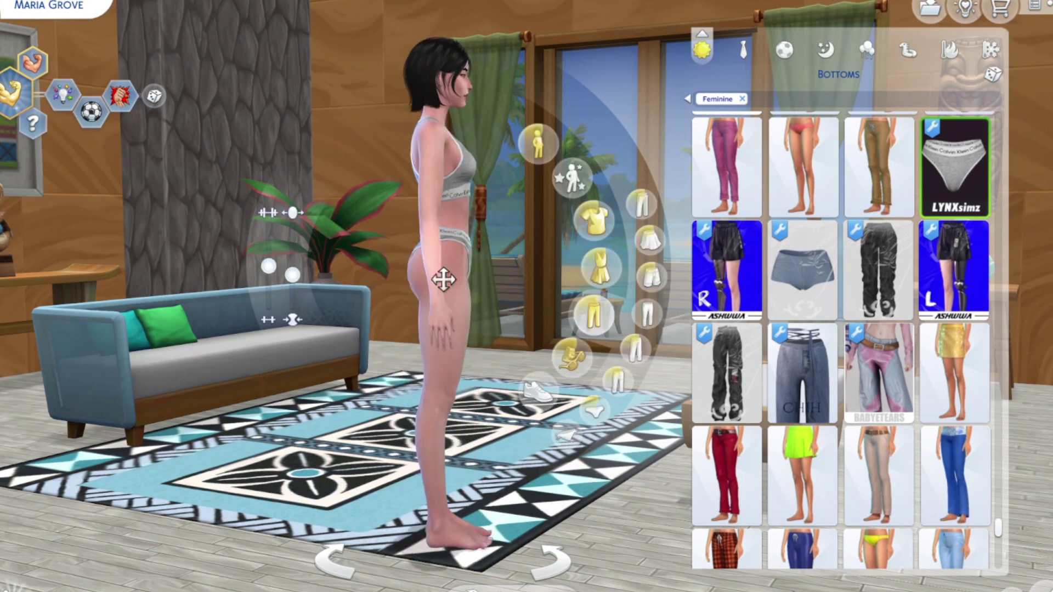
pyautogui.click(437, 321)
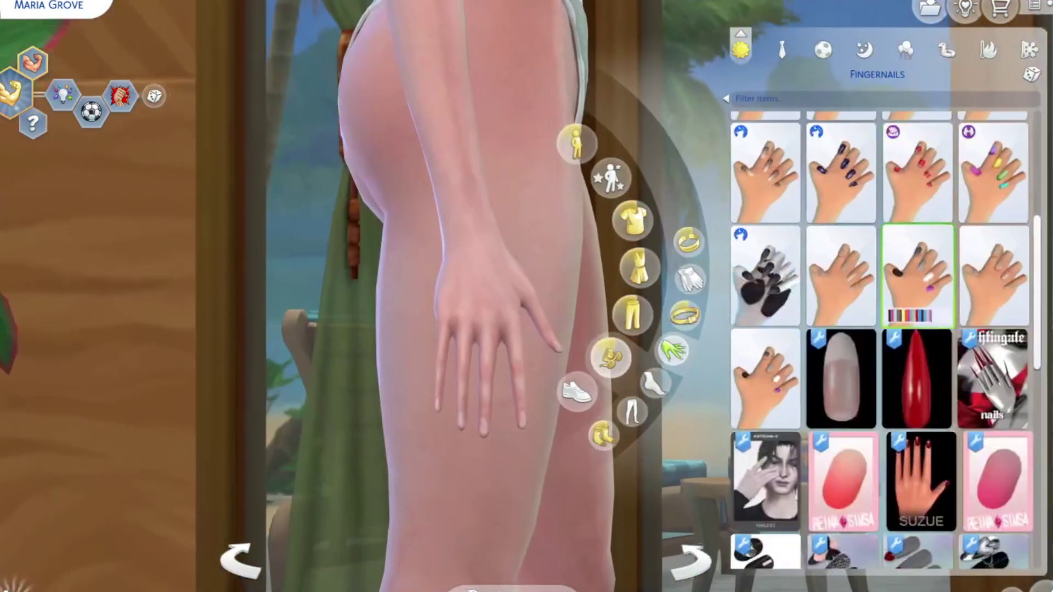
pyautogui.scroll(-5, 883, 340)
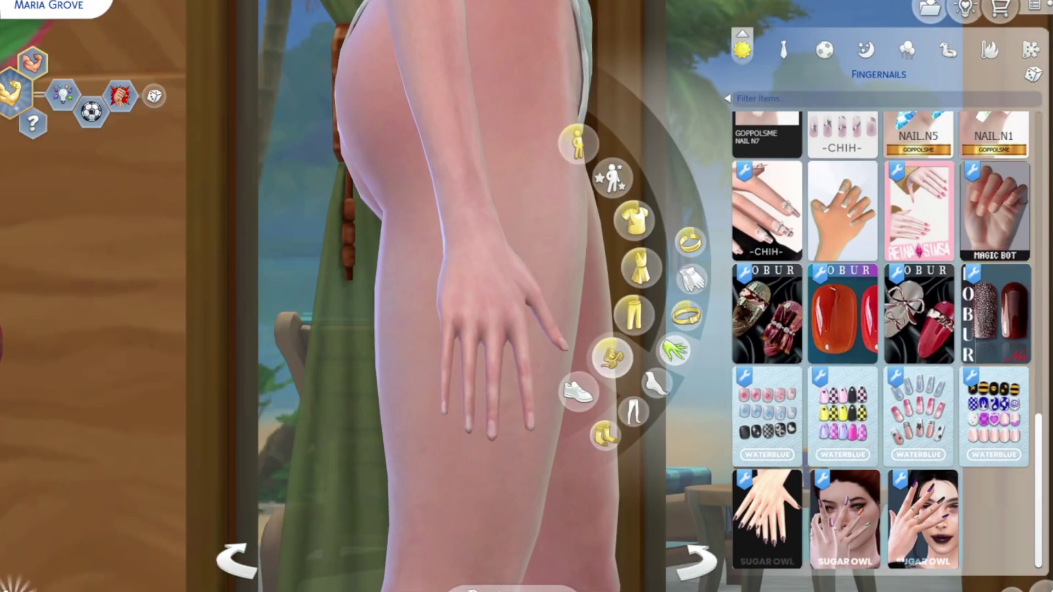
pyautogui.click(842, 181)
pyautogui.scroll(2, 883, 340)
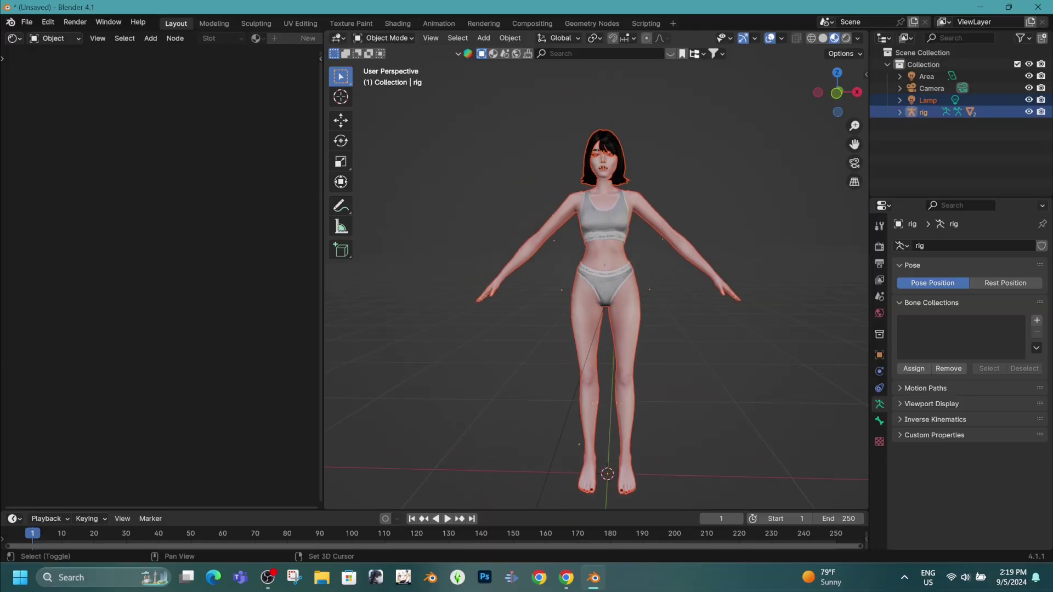
# - Delete the lamp and select the MariaGrove body mesh
pyautogui.press('Delete')
pyautogui.press('F2')
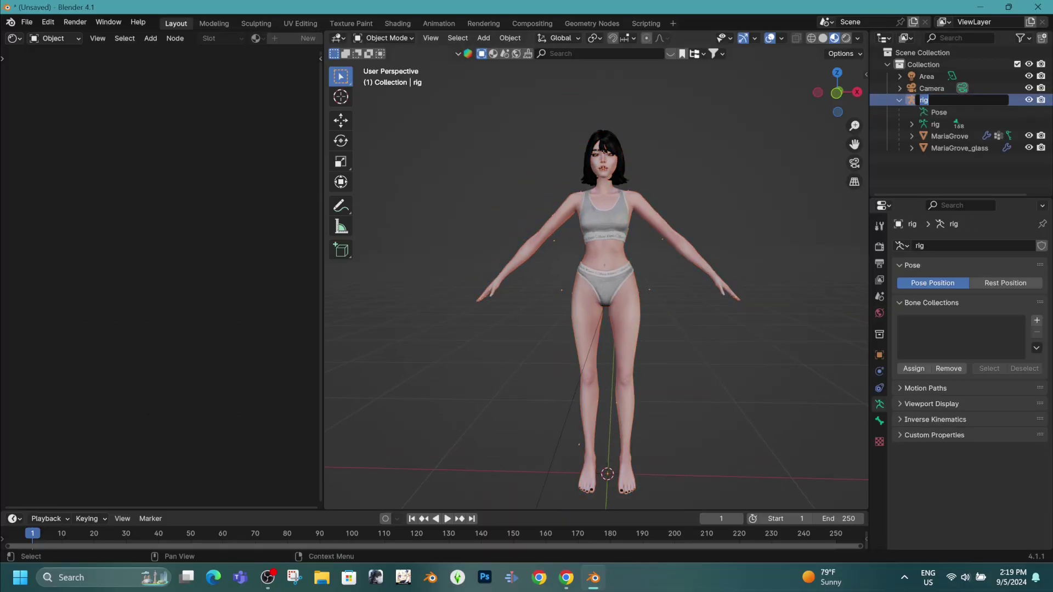
pyautogui.click(959, 148)
pyautogui.click(949, 136)
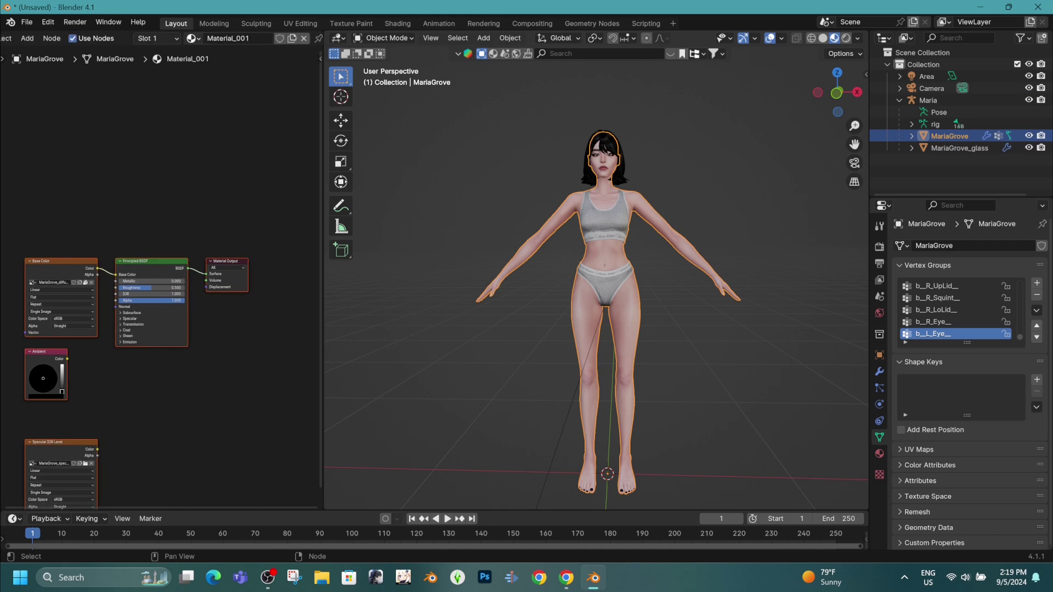
pyautogui.scroll(2, 12, 400)
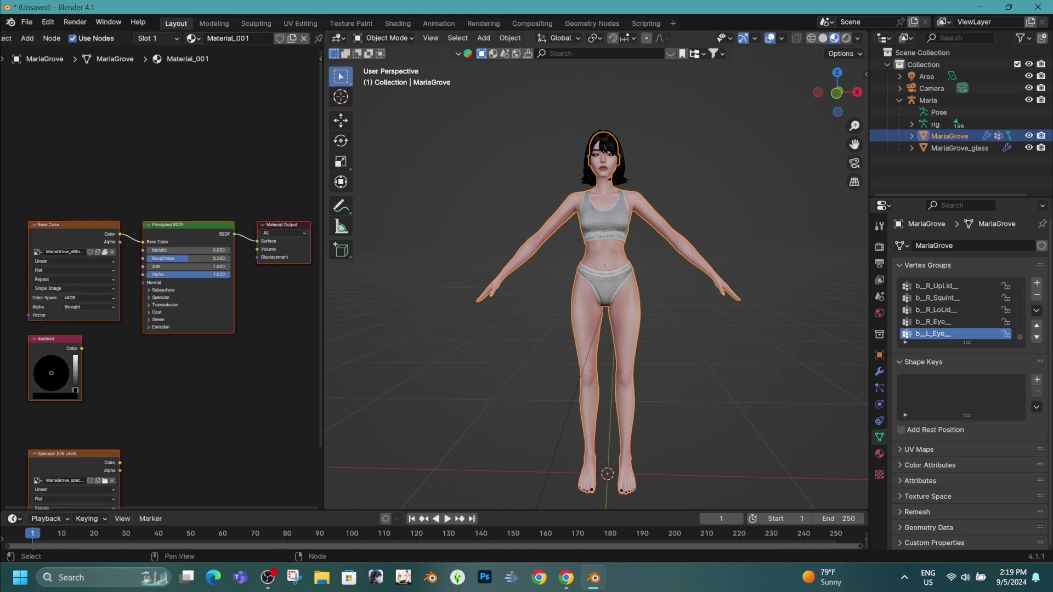
# - Link the specular map's colour to IOR Level and the base texture's alpha to Alpha
pyautogui.click(160, 298)
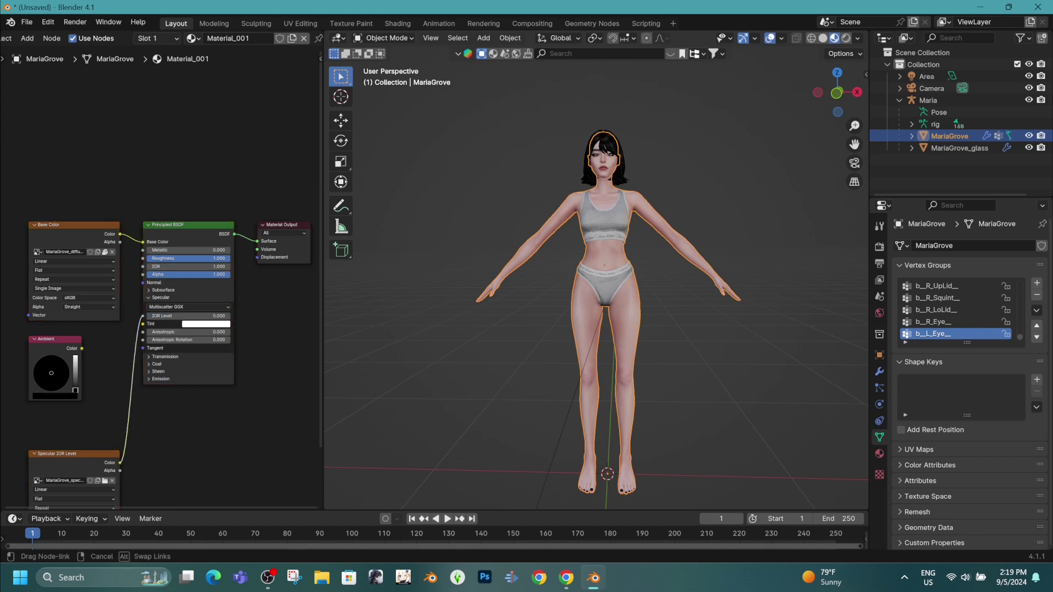
pyautogui.moveTo(142, 316); pyautogui.dragTo(143, 317)
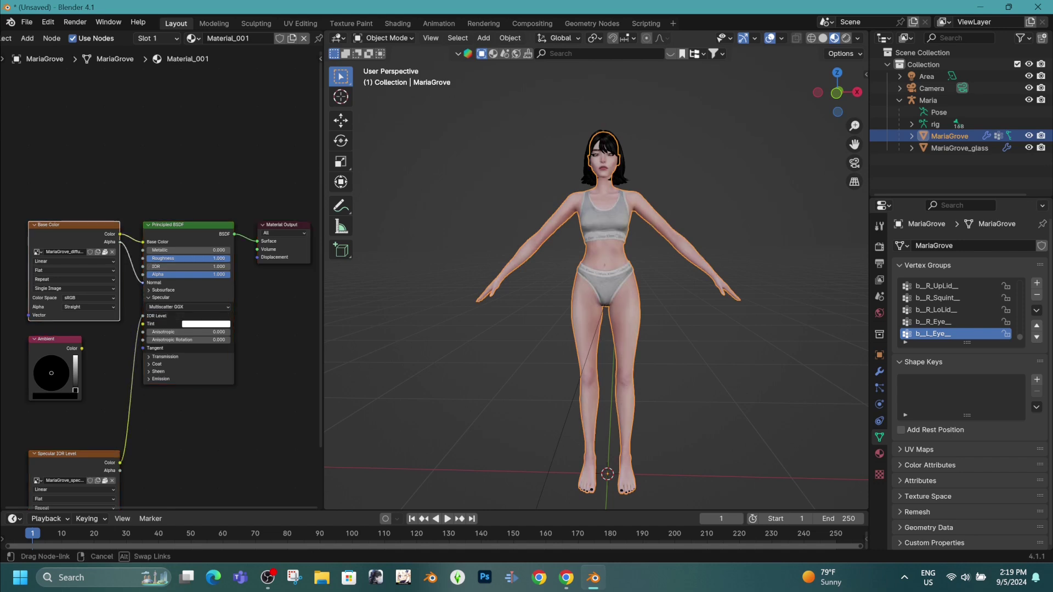
pyautogui.moveTo(143, 274); pyautogui.dragTo(143, 275)
# - Set the MariaGrove material's Blend Mode to Alpha Hashed
pyautogui.click(879, 454)
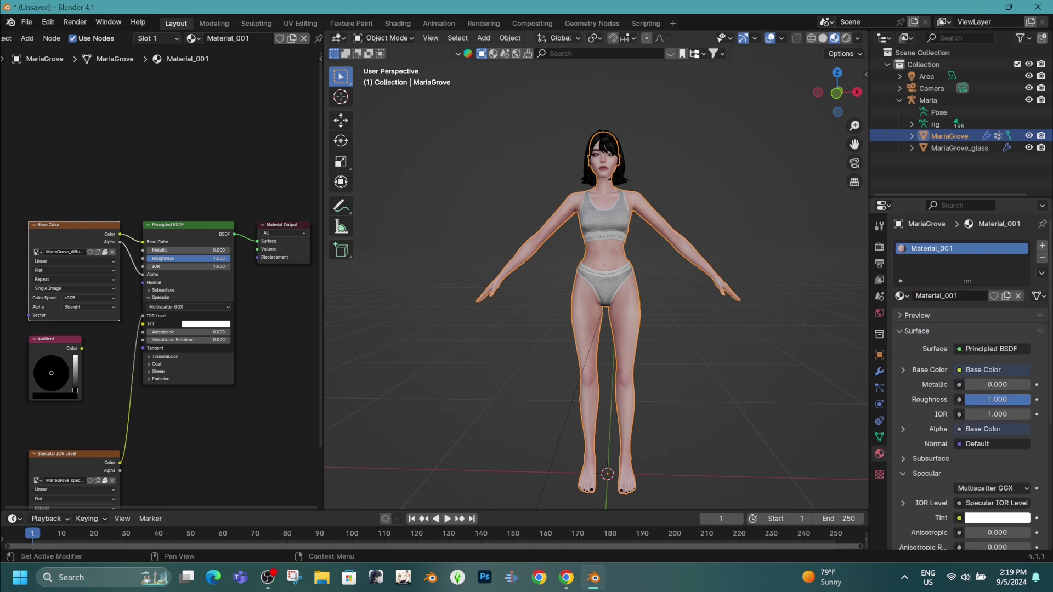
pyautogui.click(917, 331)
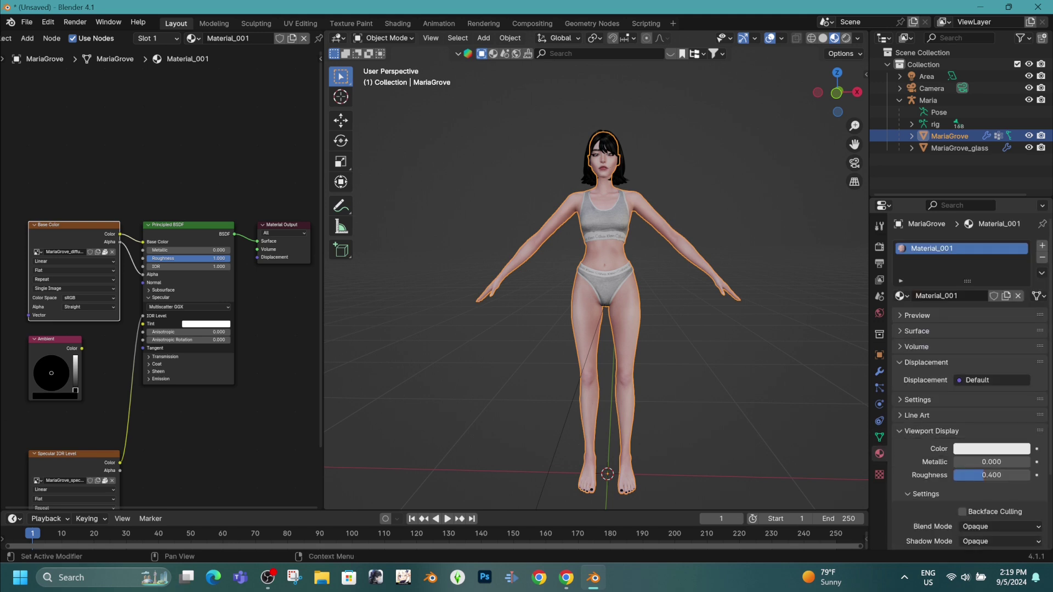
pyautogui.click(981, 527)
pyautogui.click(986, 499)
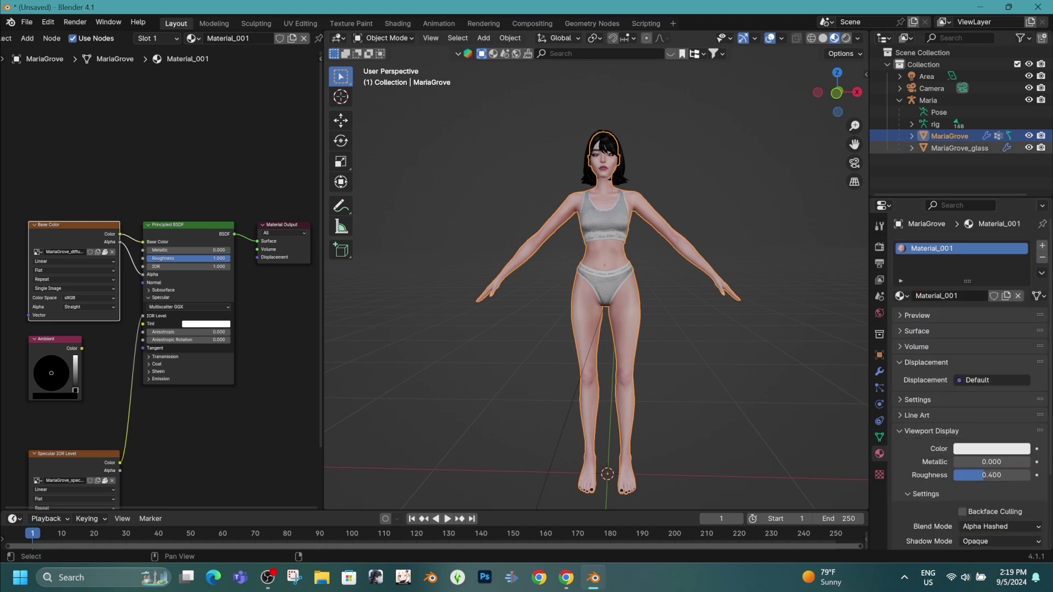
# - Link the body's material onto the hair with Link Materials
pyautogui.hotkey('ctrl', 'l')
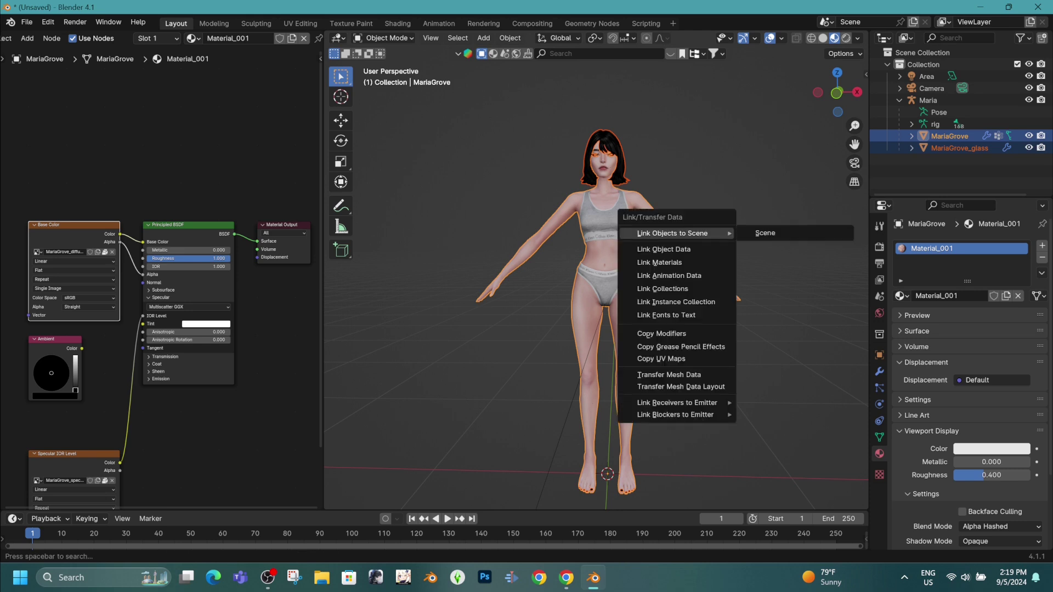
pyautogui.click(691, 261)
pyautogui.hotkey('alt', 'a')
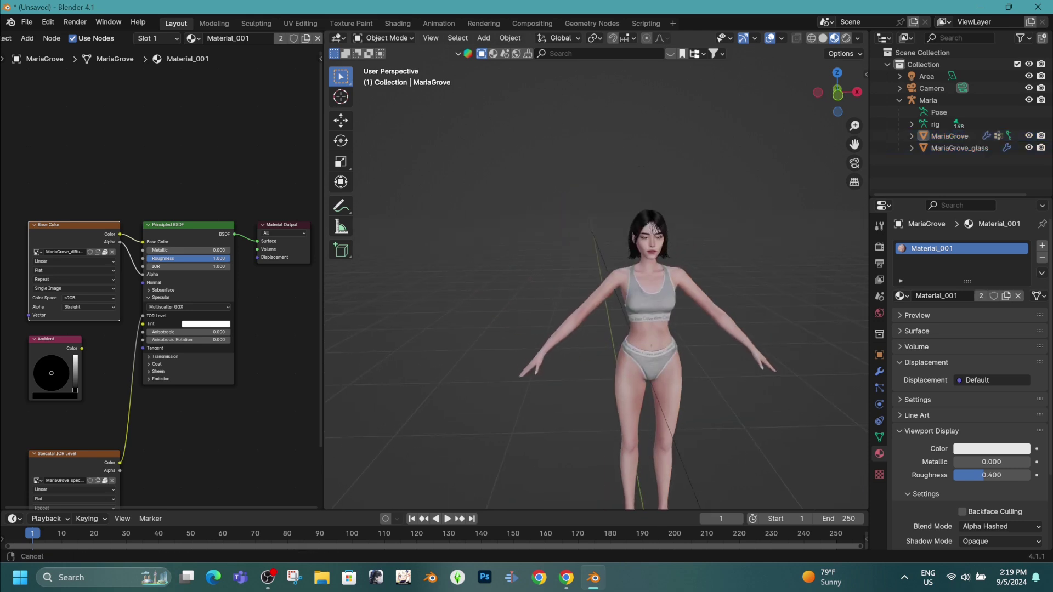
# - Dolly the camera in to frame her face and test-render the image
pyautogui.press('KP_0')
pyautogui.keyDown('ctrl'); pyautogui.moveTo(636, 383); pyautogui.dragTo(636, 503, button='middle'); pyautogui.keyUp('ctrl')
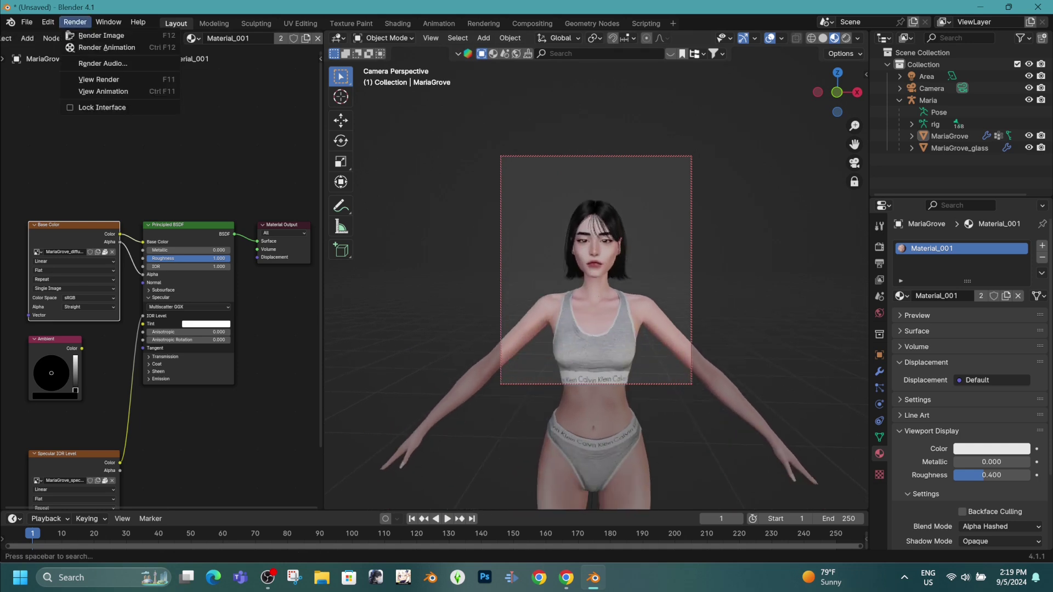
pyautogui.click(101, 35)
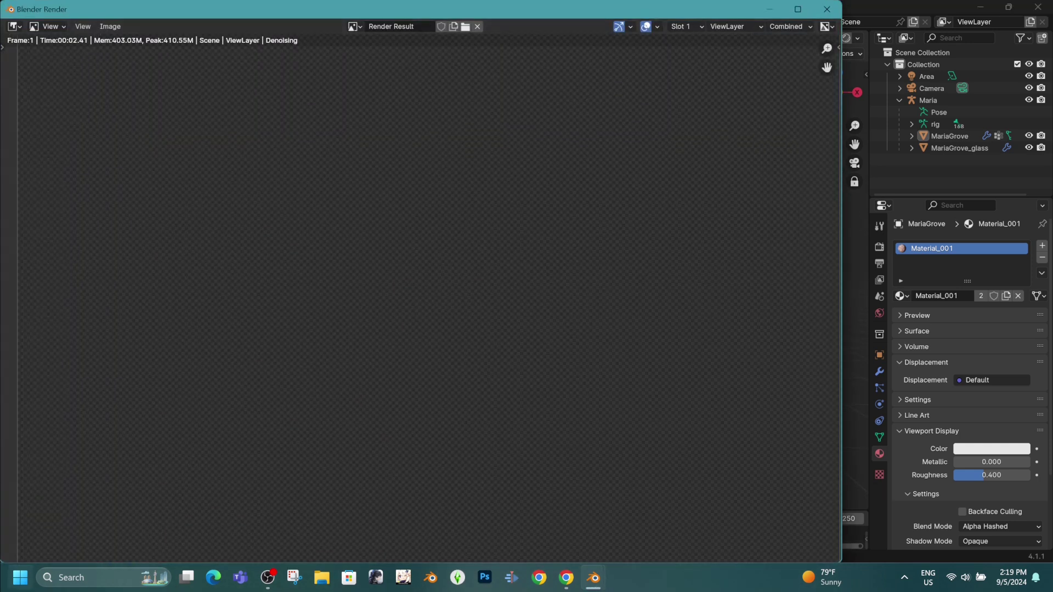
pyautogui.scroll(3, 416, 247)
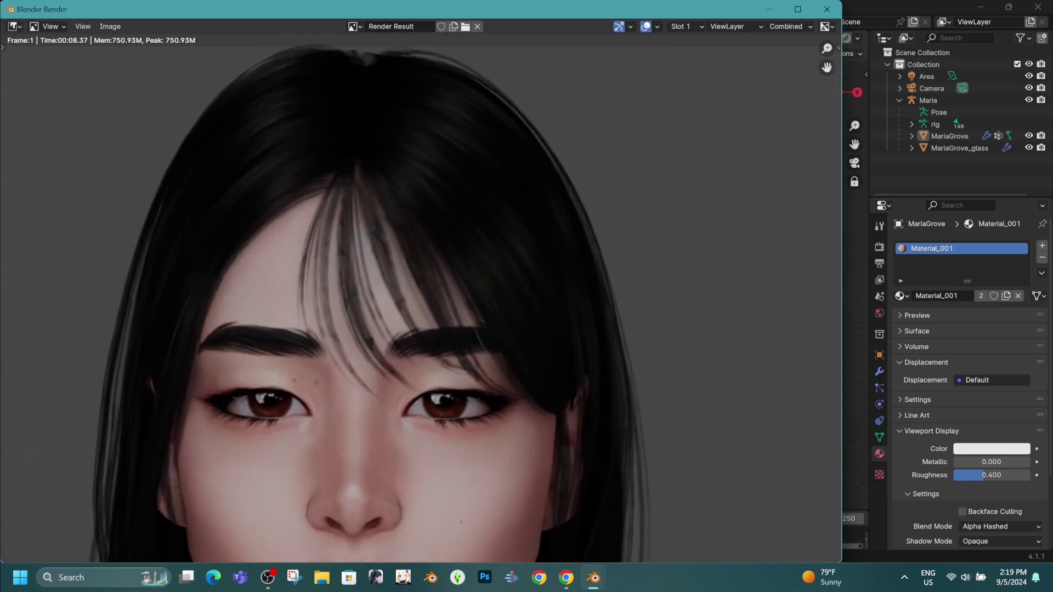
pyautogui.press('Escape')
# - Merge MariaGrove_glass vertices by distance, removing 14086 duplicates
pyautogui.click(959, 148)
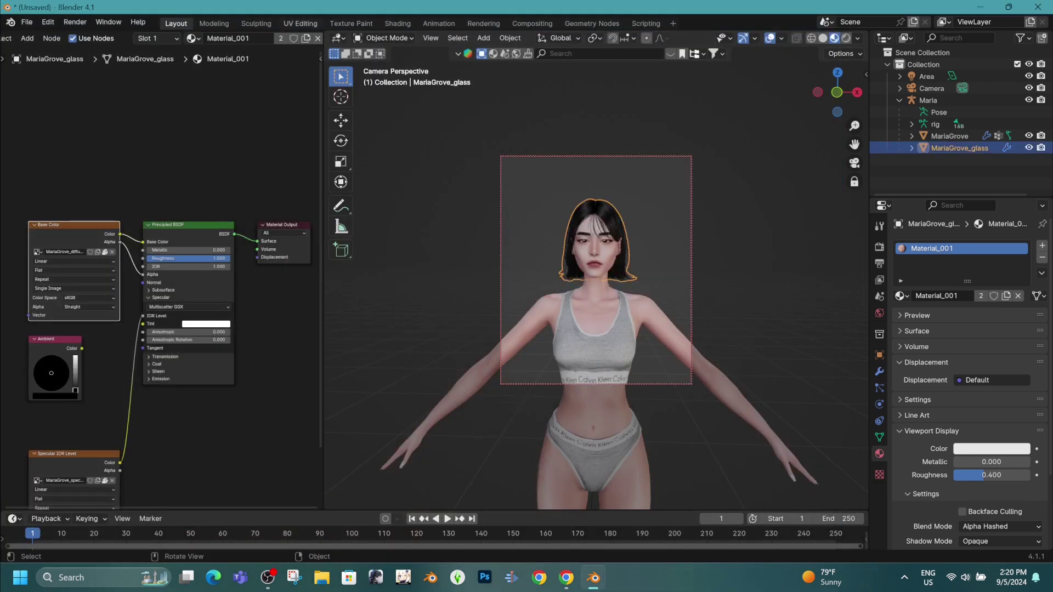
pyautogui.hotkey('ctrl', 'pagedown')
pyautogui.hotkey('ctrl', 'pagedown')
pyautogui.moveTo(655, 302); pyautogui.dragTo(656, 247, button='middle')
pyautogui.scroll(5, 656, 302)
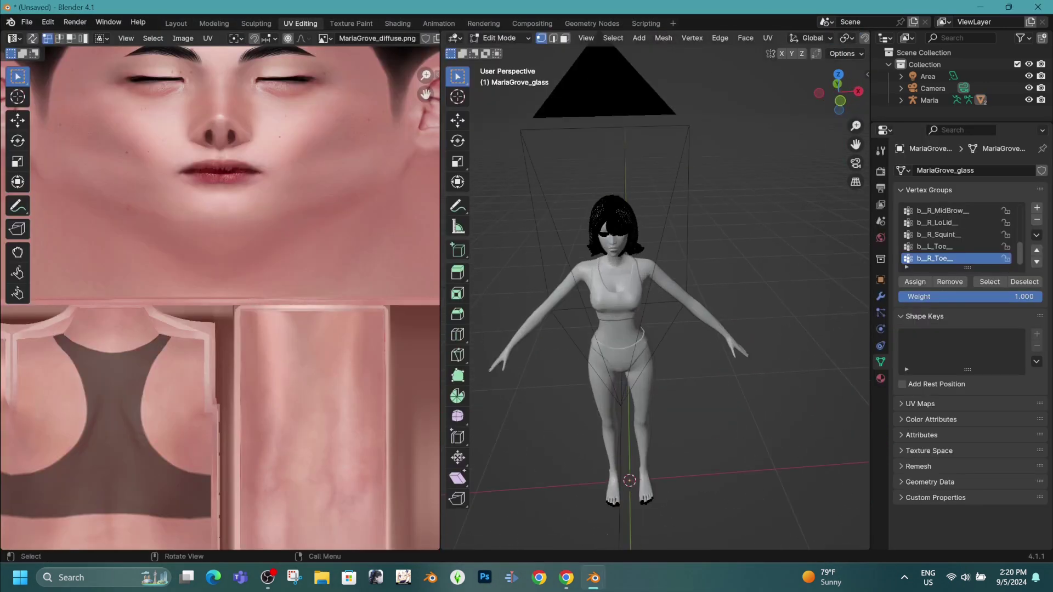
pyautogui.press('m')
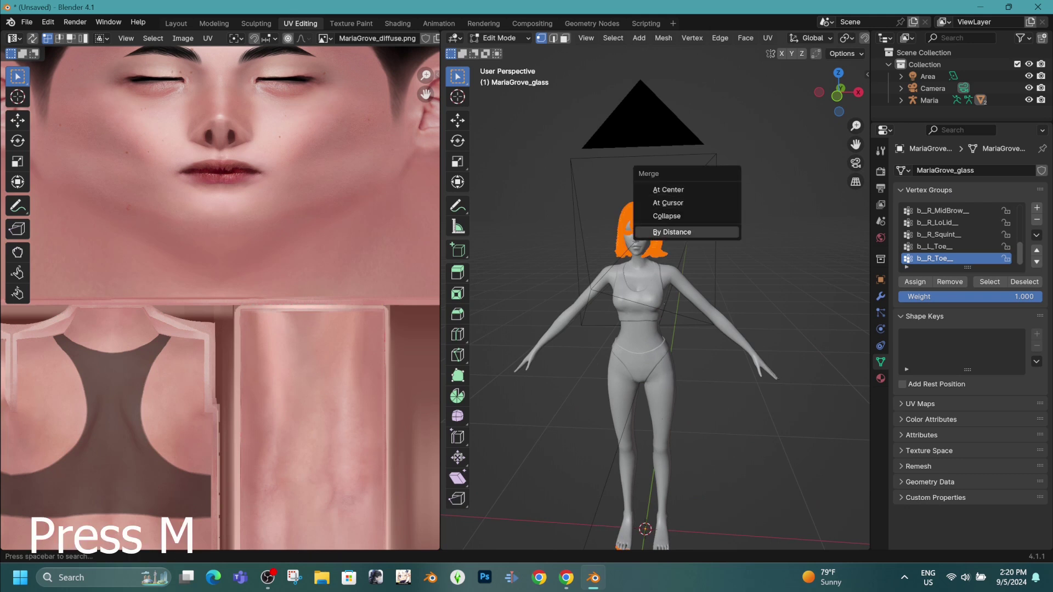
pyautogui.press('Return')
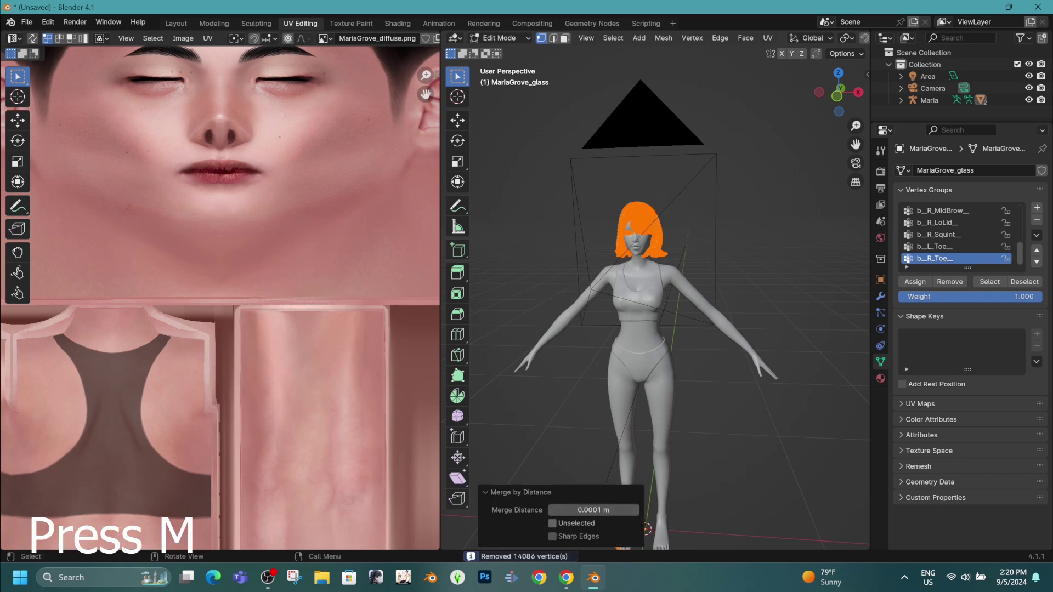
# - Add a 30° Smooth by Angle modifier to the MariaGrove_glass hair
pyautogui.click(176, 24)
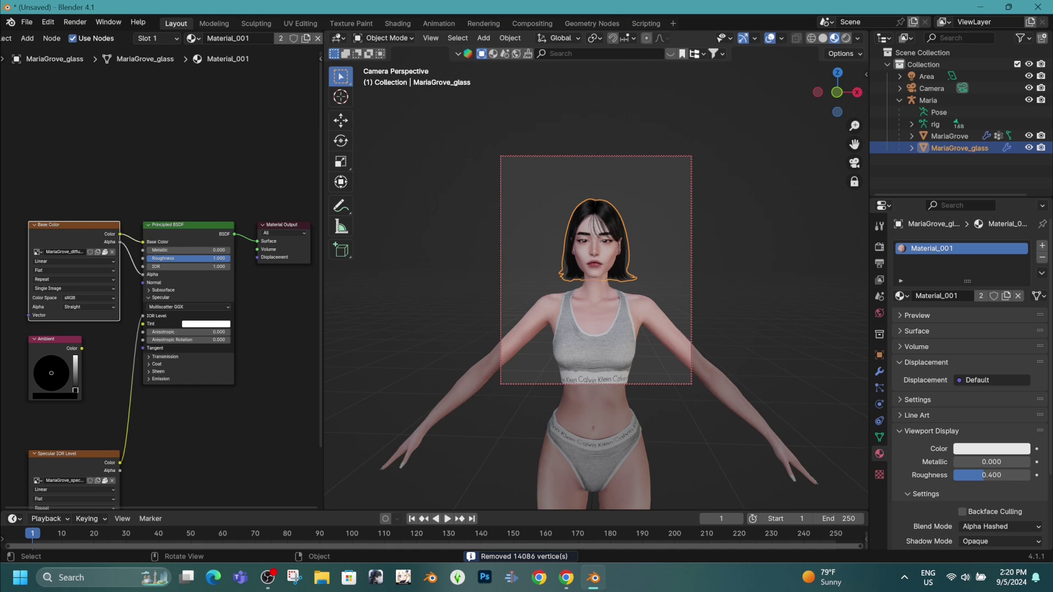
pyautogui.press('KP_0')
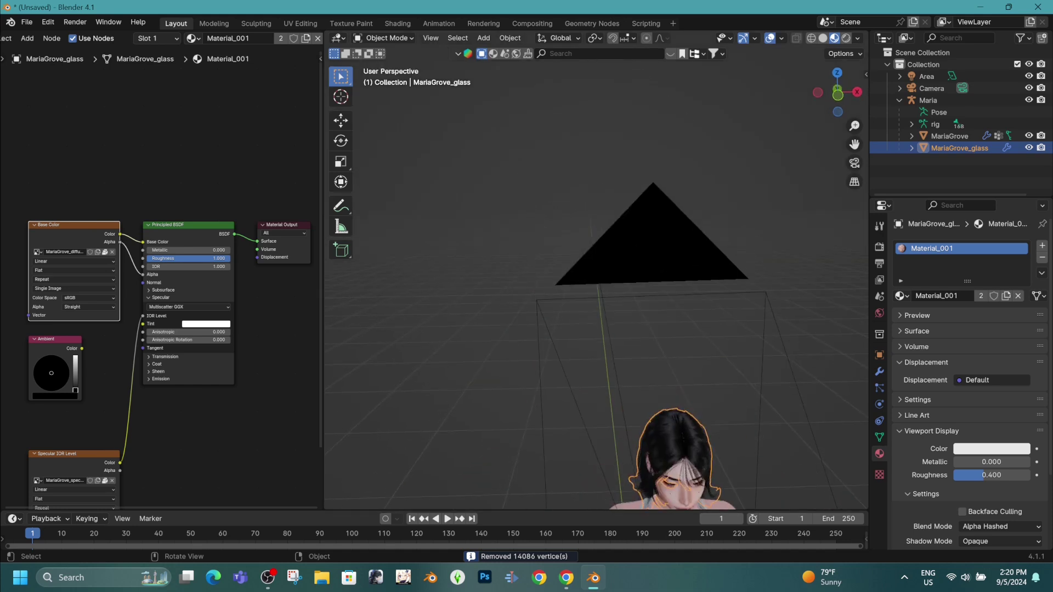
pyautogui.scroll(5, 596, 278)
pyautogui.moveTo(604, 302); pyautogui.dragTo(505, 291, button='middle')
pyautogui.click(879, 371)
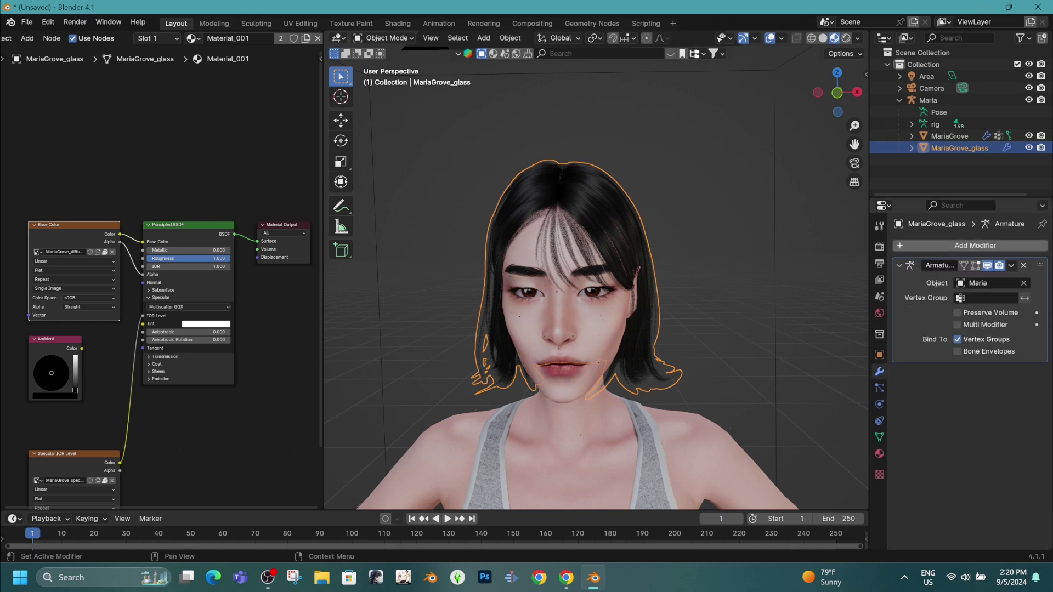
pyautogui.click(932, 245)
pyautogui.click(810, 343)
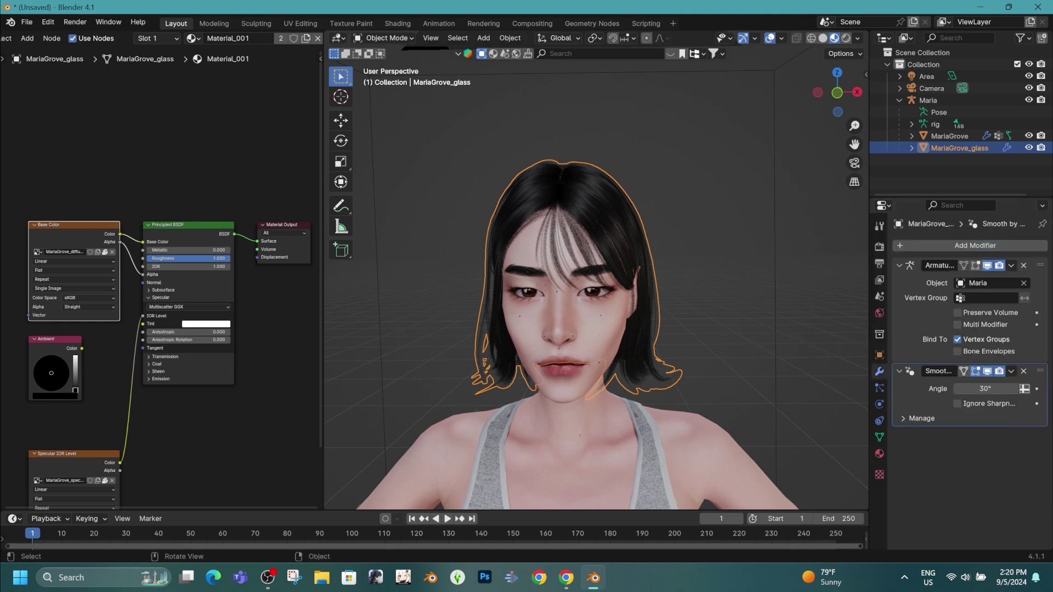
# - Check the hair in rendered shading, then render the portrait from the camera
pyautogui.click(846, 38)
pyautogui.scroll(3, 596, 278)
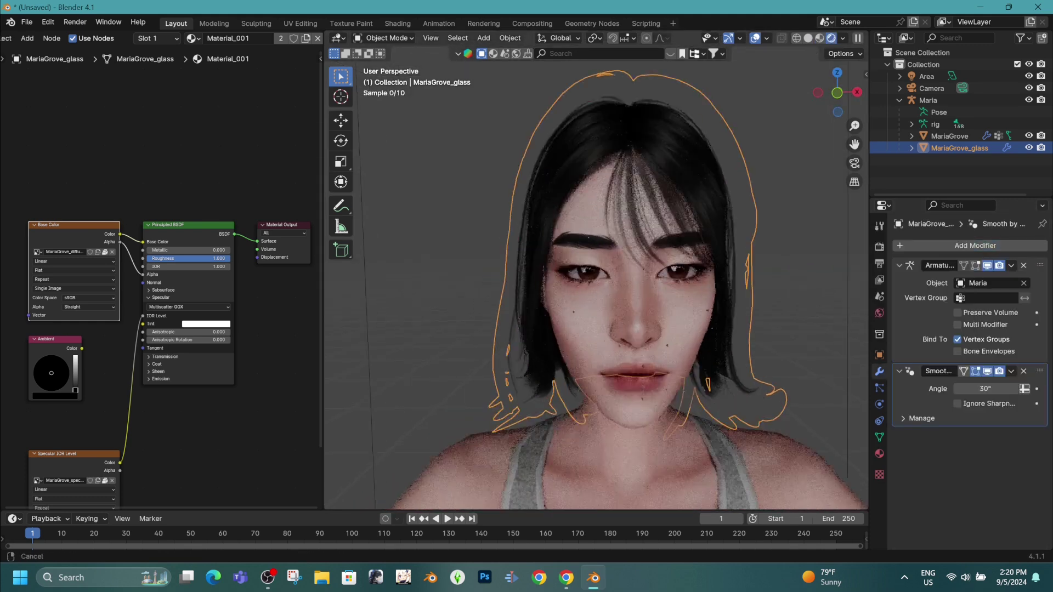
pyautogui.click(820, 38)
pyautogui.press('KP_0')
pyautogui.click(75, 22)
pyautogui.click(110, 34)
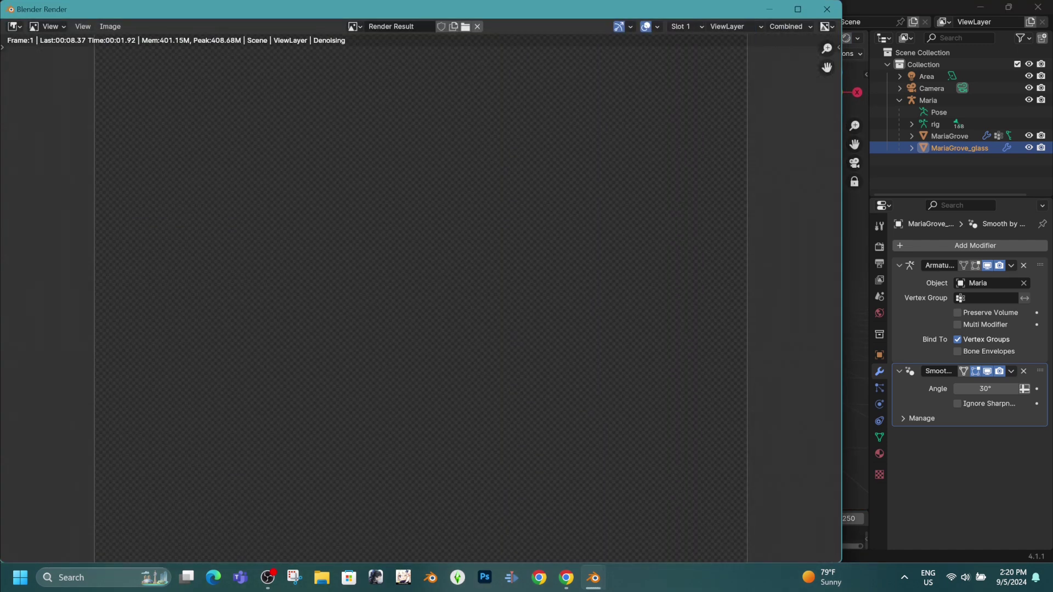
pyautogui.scroll(4, 421, 299)
pyautogui.scroll(-3, 420, 298)
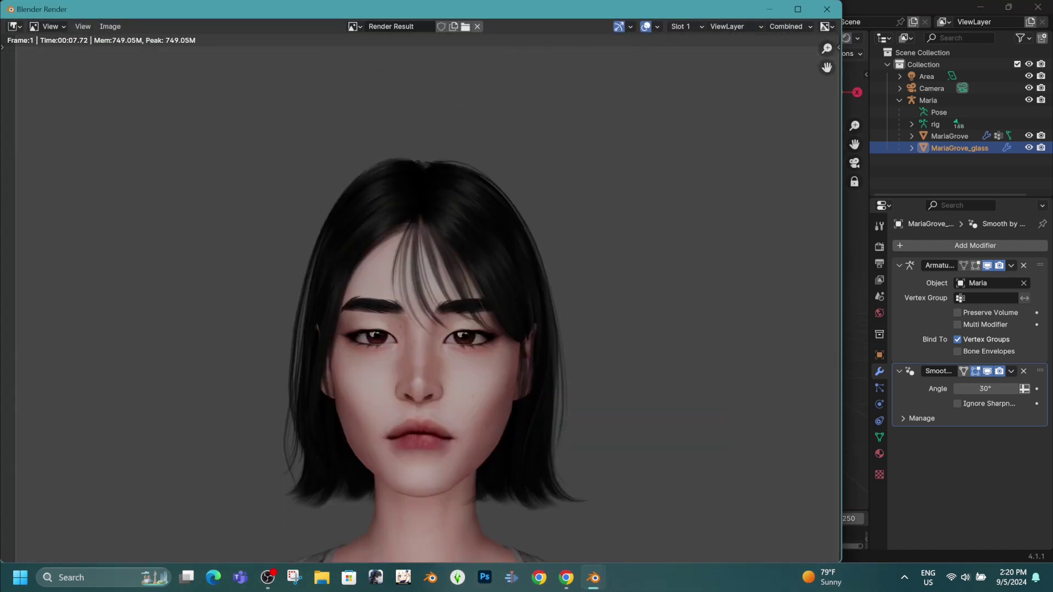
pyautogui.scroll(-3, 420, 299)
pyautogui.press('Escape')
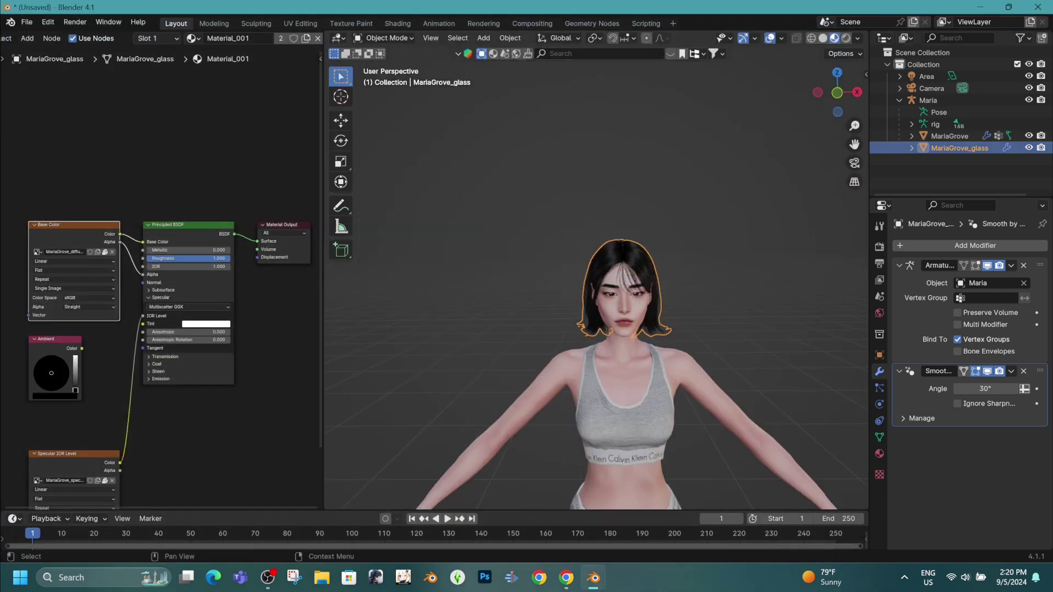
# - Hide the hair, open the MariaGrove body in UV Editing and circle-select its eye faces
pyautogui.press('h')
pyautogui.moveTo(604, 330)
pyautogui.mouseDown(button='middle')
pyautogui.moveTo(636, 312)
pyautogui.moveTo(592, 329)
pyautogui.mouseUp(button='middle')
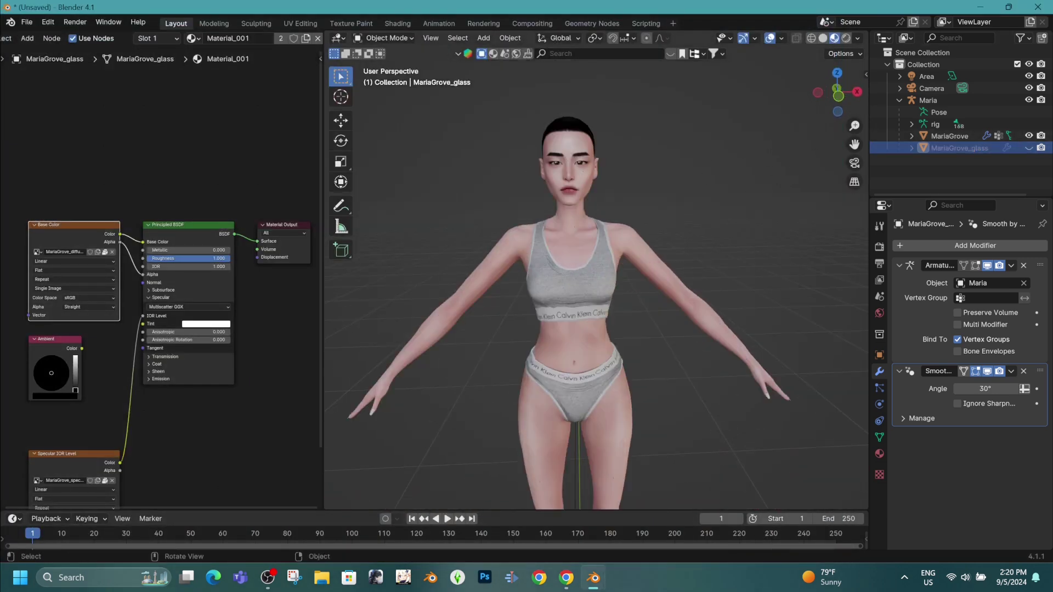
pyautogui.click(949, 136)
pyautogui.click(300, 23)
pyautogui.scroll(6, 219, 329)
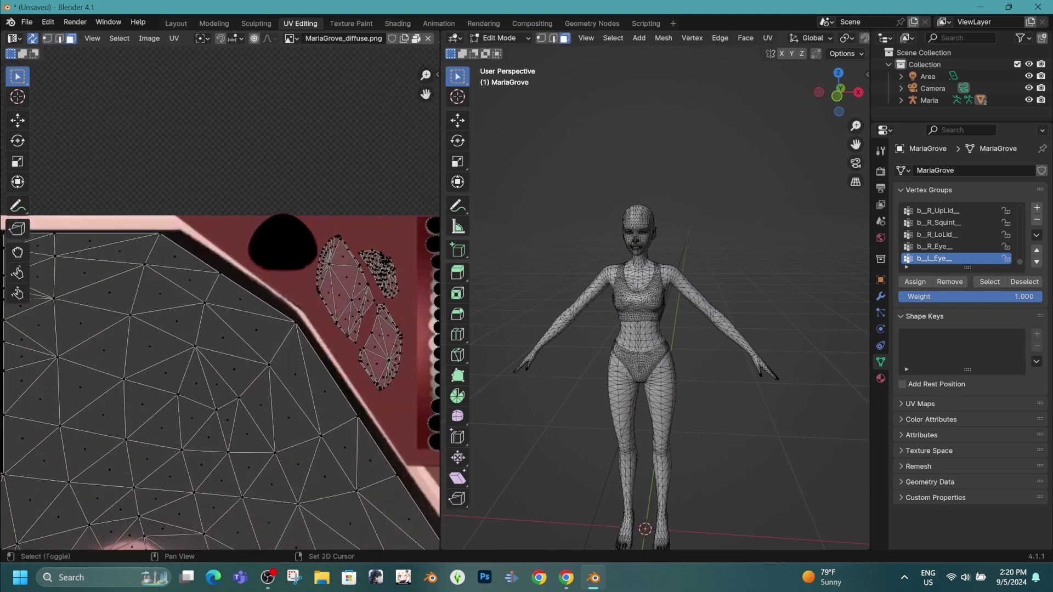
pyautogui.scroll(3, 224, 293)
pyautogui.press('c')
pyautogui.moveTo(235, 248)
pyautogui.mouseDown()
pyautogui.moveTo(225, 289)
pyautogui.moveTo(244, 386)
pyautogui.moveTo(316, 383)
pyautogui.mouseUp()
pyautogui.press('x')
pyautogui.click(723, 345)
pyautogui.scroll(-2, 219, 329)
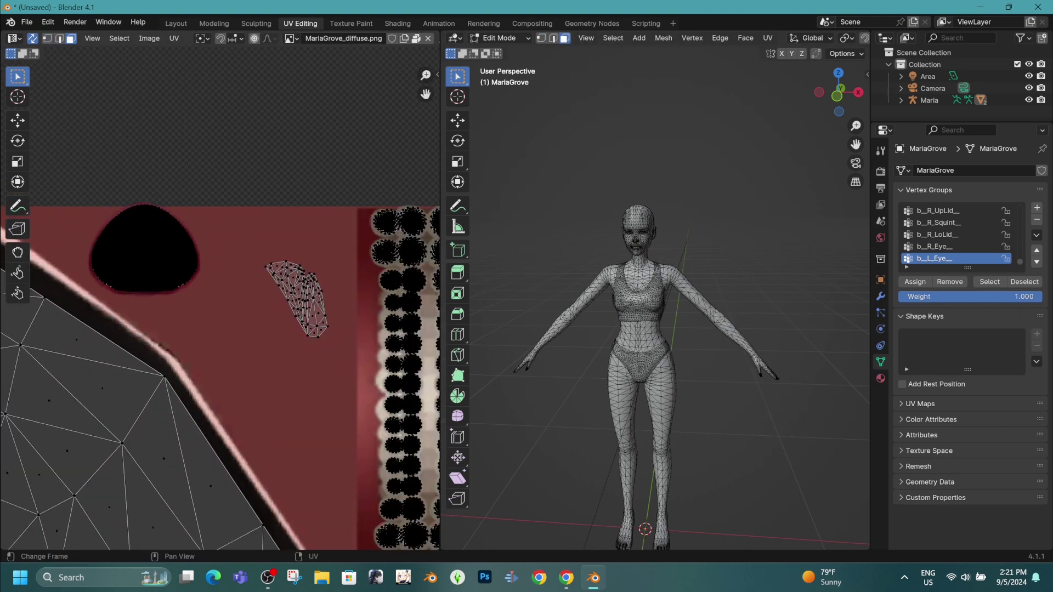
# - Reselect the eye faces and separate them into a new object
pyautogui.press('c')
pyautogui.moveTo(159, 258)
pyautogui.mouseDown()
pyautogui.moveTo(369, 260)
pyautogui.moveTo(376, 449)
pyautogui.mouseUp()
pyautogui.rightClick(376, 449)
pyautogui.scroll(-2, 274, 329)
pyautogui.moveTo(220, 274); pyautogui.dragTo(247, 340, button='middle')
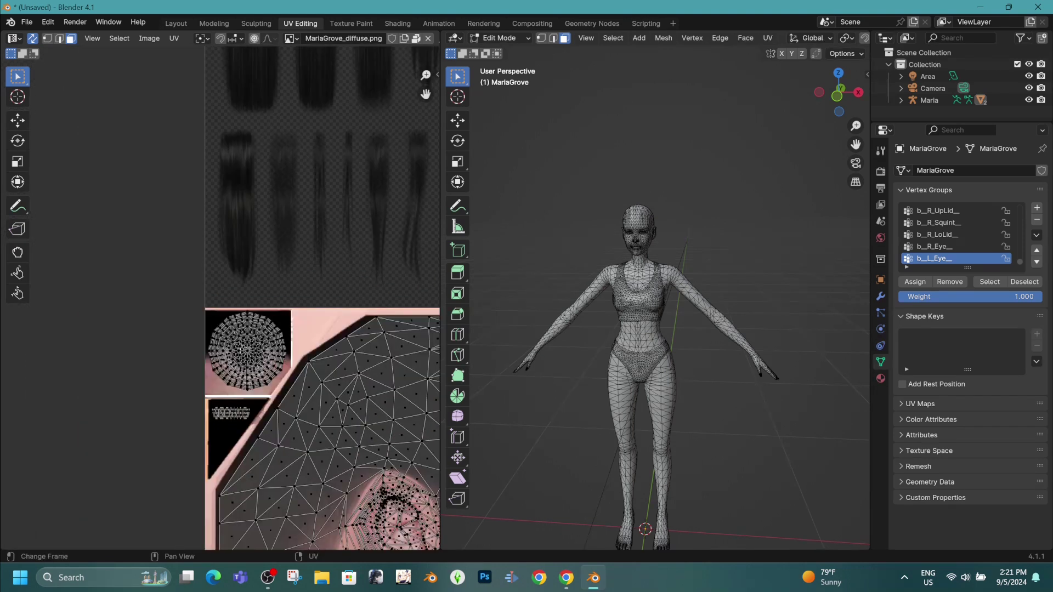
pyautogui.press('c')
pyautogui.moveTo(247, 351); pyautogui.dragTo(207, 329)
pyautogui.rightClick(207, 329)
pyautogui.rightClick(653, 366)
pyautogui.moveTo(623, 526)
pyautogui.click(752, 499)
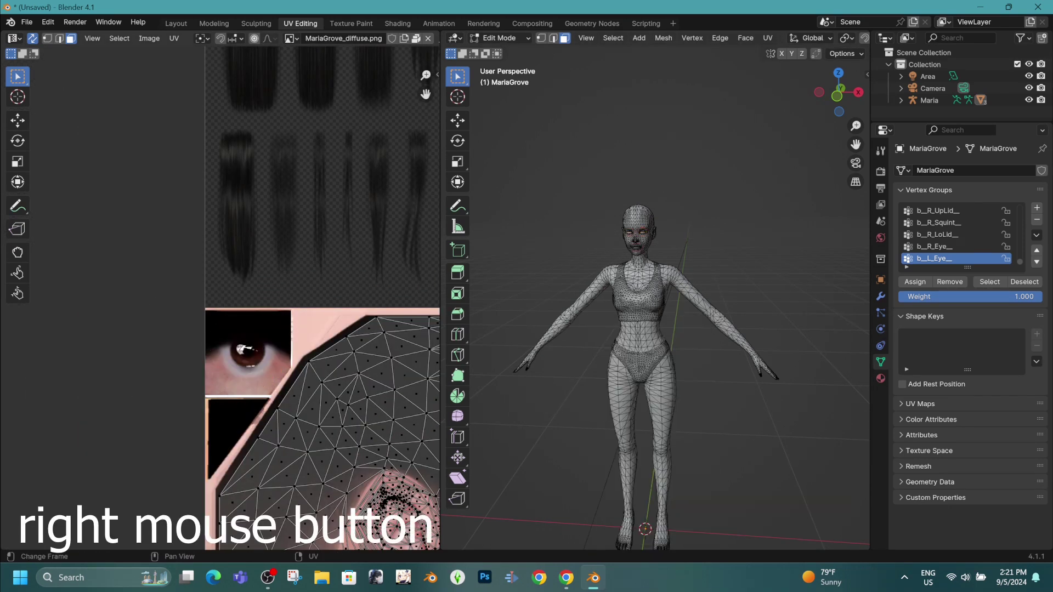
# - Separate another set of selected body faces into their own object
pyautogui.scroll(-2, 220, 329)
pyautogui.rightClick(704, 372)
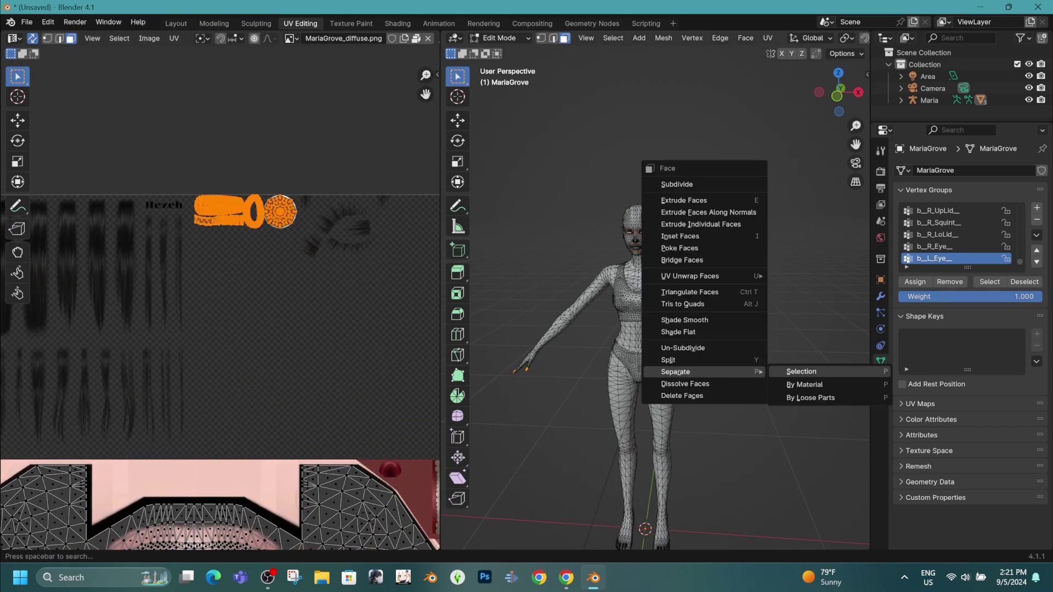
pyautogui.click(802, 372)
pyautogui.scroll(3, 219, 274)
pyautogui.moveTo(220, 274); pyautogui.dragTo(220, 230, button='middle')
pyautogui.scroll(2, 220, 231)
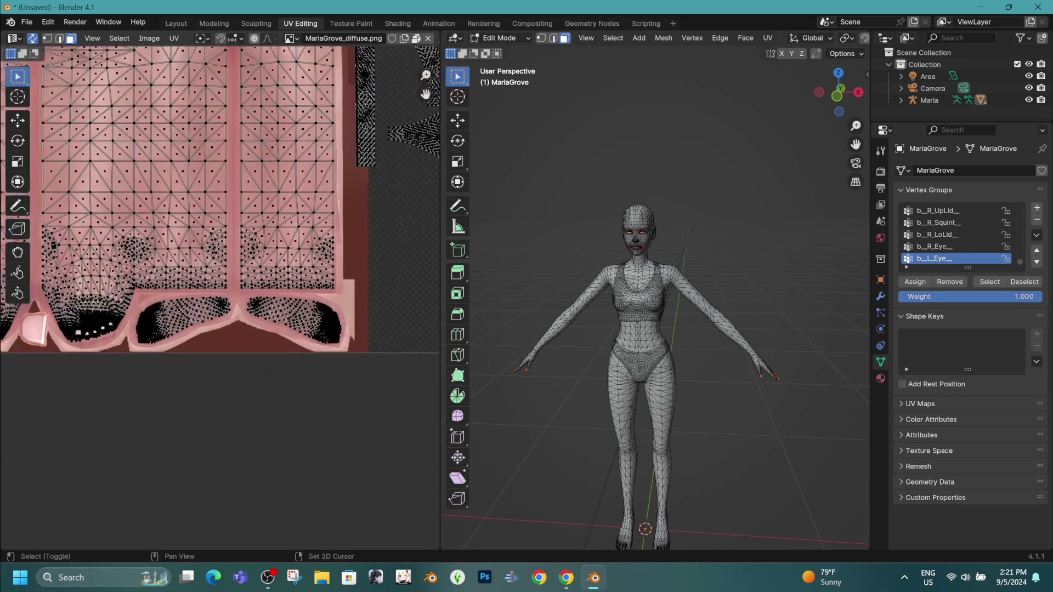
pyautogui.scroll(-4, 220, 274)
# - Unhide MariaGrove_glass and separate its tinted part into MariaGrove_glass.001
pyautogui.click(176, 23)
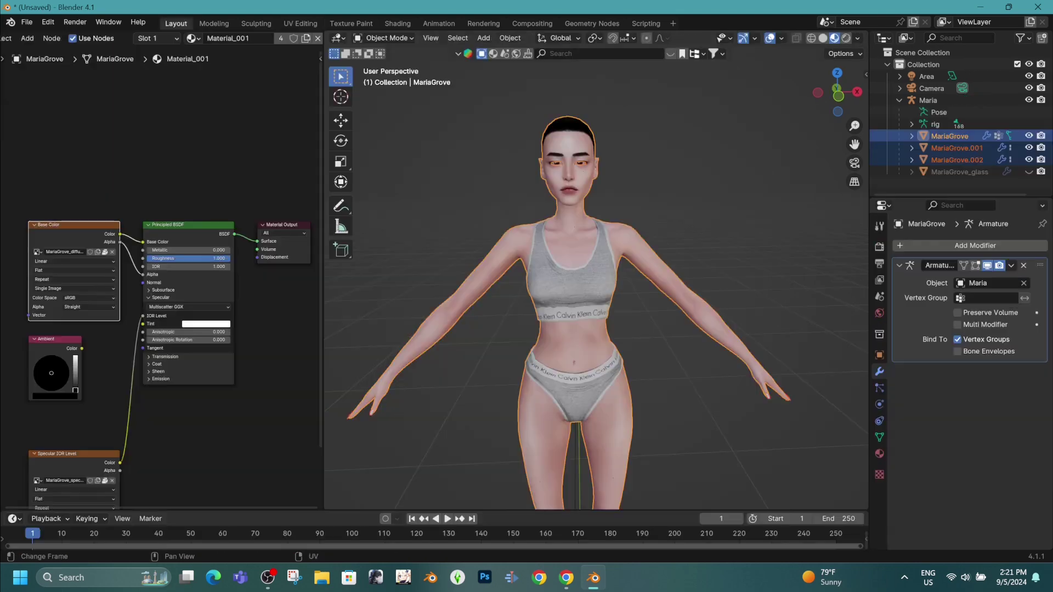
pyautogui.scroll(10, 571, 181)
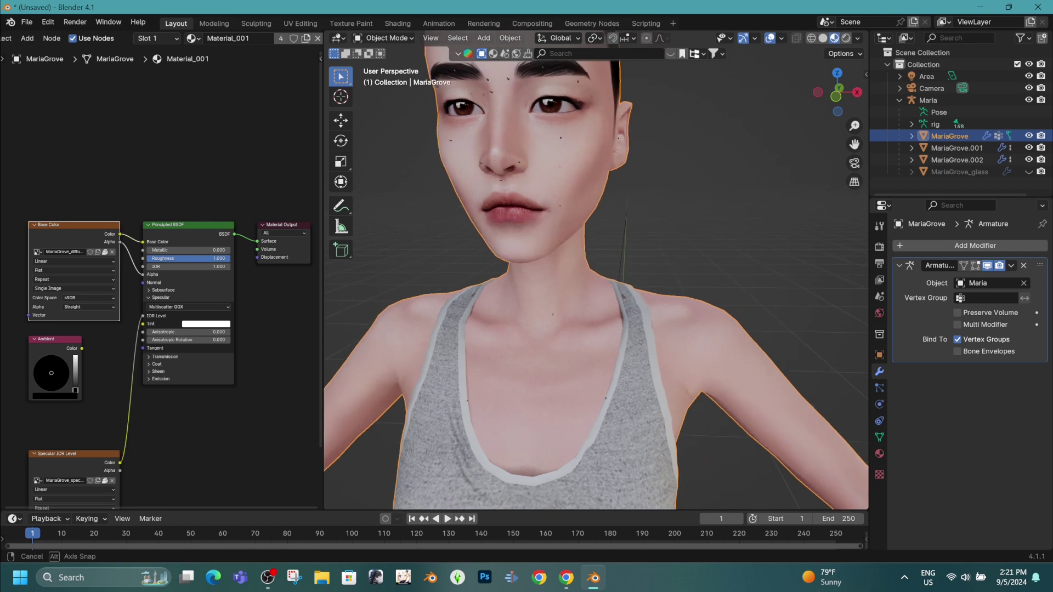
pyautogui.scroll(-2, 570, 181)
pyautogui.click(1029, 172)
pyautogui.click(959, 172)
pyautogui.click(301, 23)
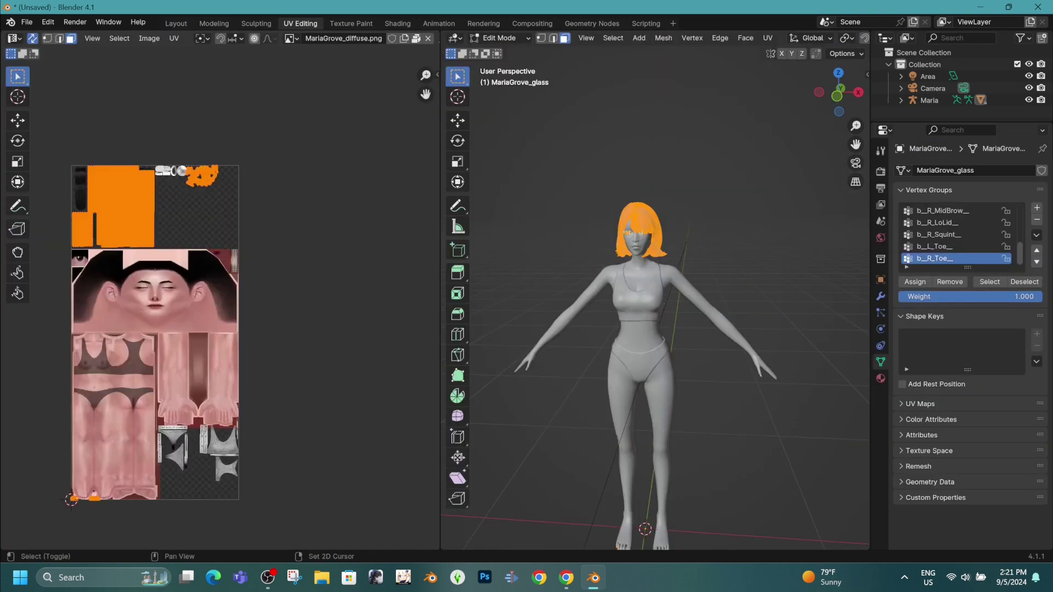
pyautogui.scroll(3, 147, 356)
pyautogui.click(636, 233)
pyautogui.rightClick(587, 379)
pyautogui.click(713, 378)
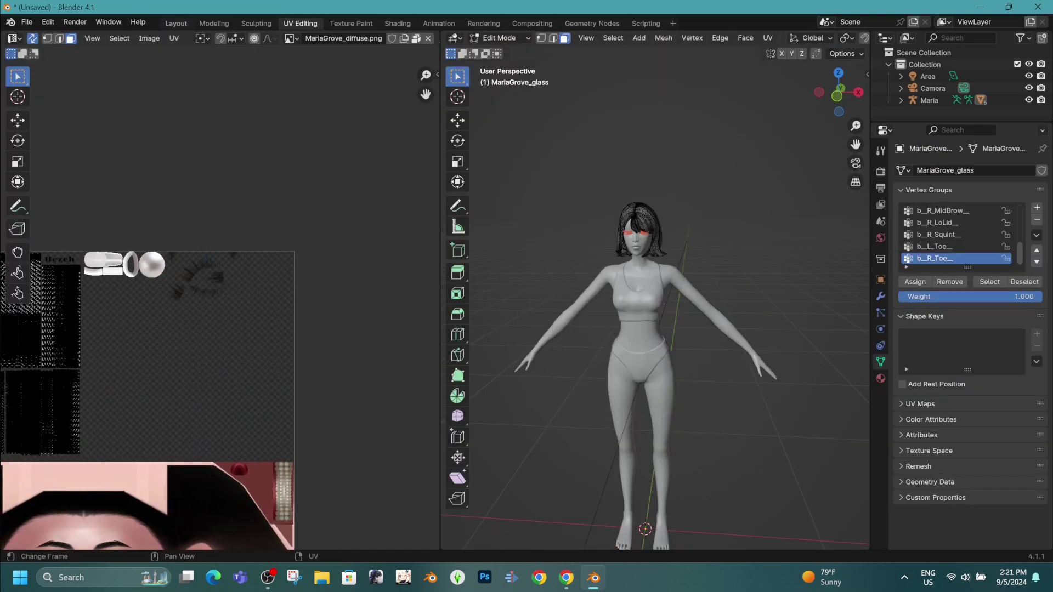
pyautogui.click(176, 23)
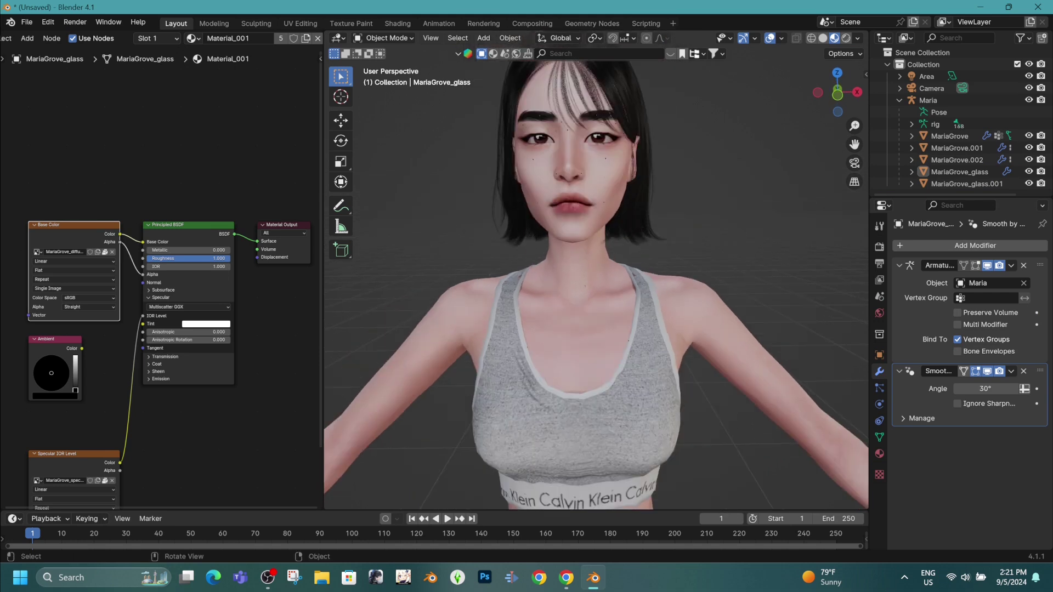
# - Merge MariaGrove's 218 duplicate vertices and convert its triangles to quads
pyautogui.click(301, 23)
pyautogui.press('a')
pyautogui.press('m')
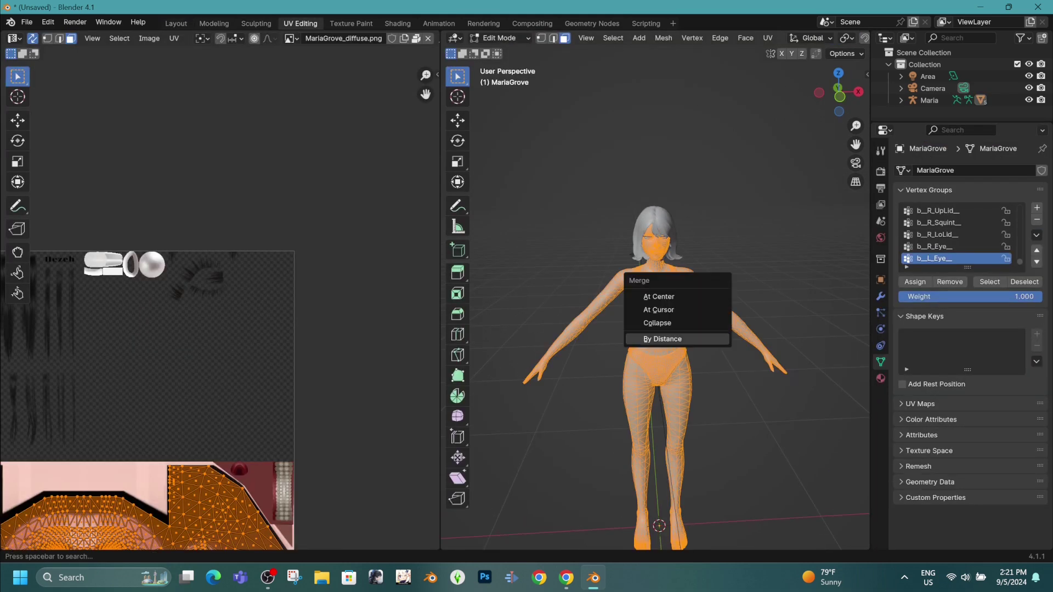
pyautogui.press('Return')
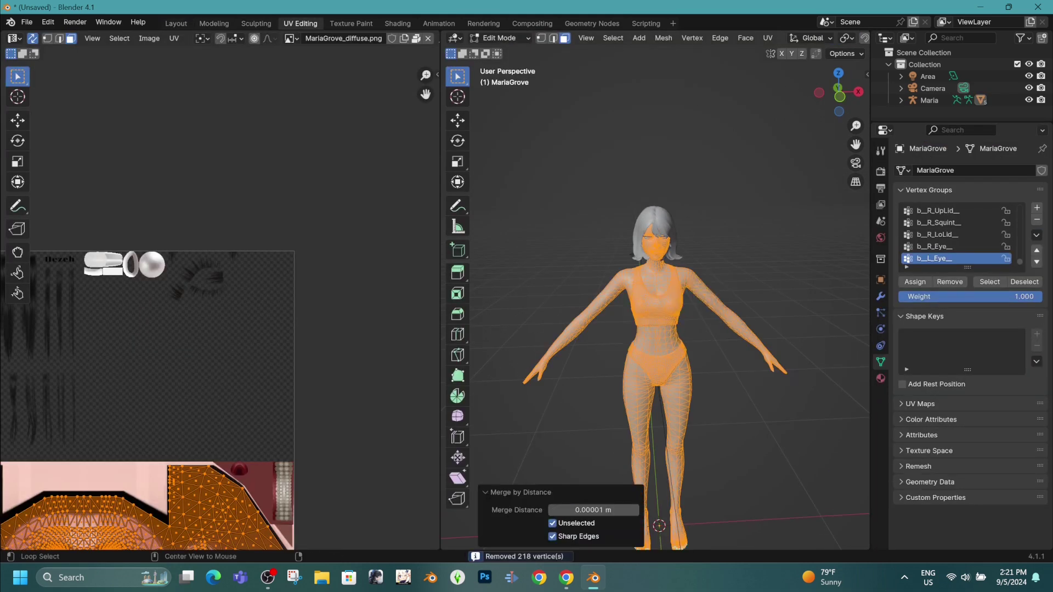
pyautogui.hotkey('alt', 'j')
pyautogui.click(593, 457)
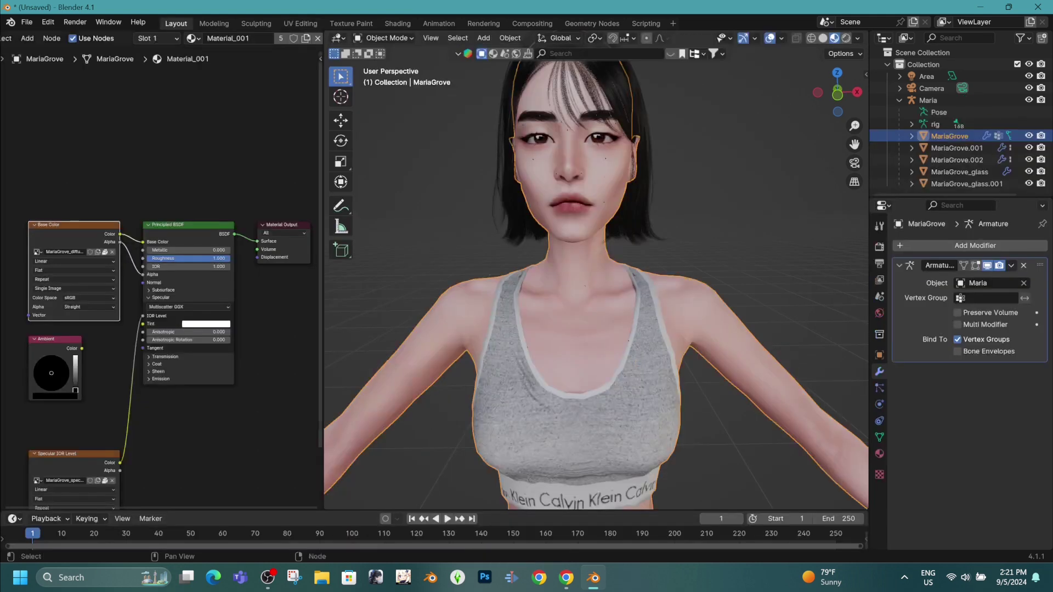
# - Add and apply a Subdivision Surface modifier, then enter the Sculpting workspace
pyautogui.click(975, 245)
pyautogui.write('s')
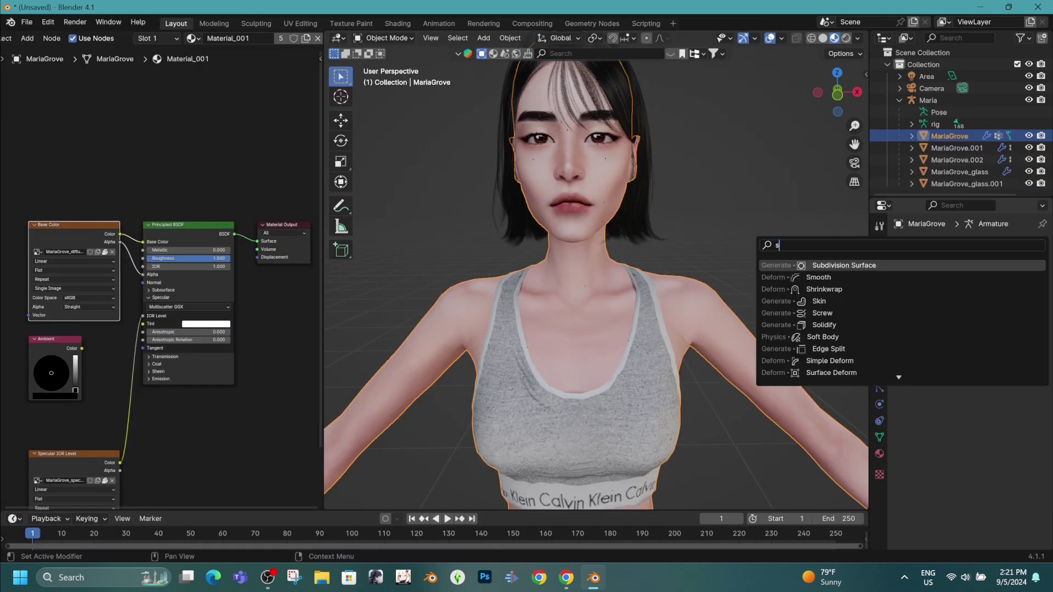
pyautogui.press('Return')
pyautogui.click(1011, 371)
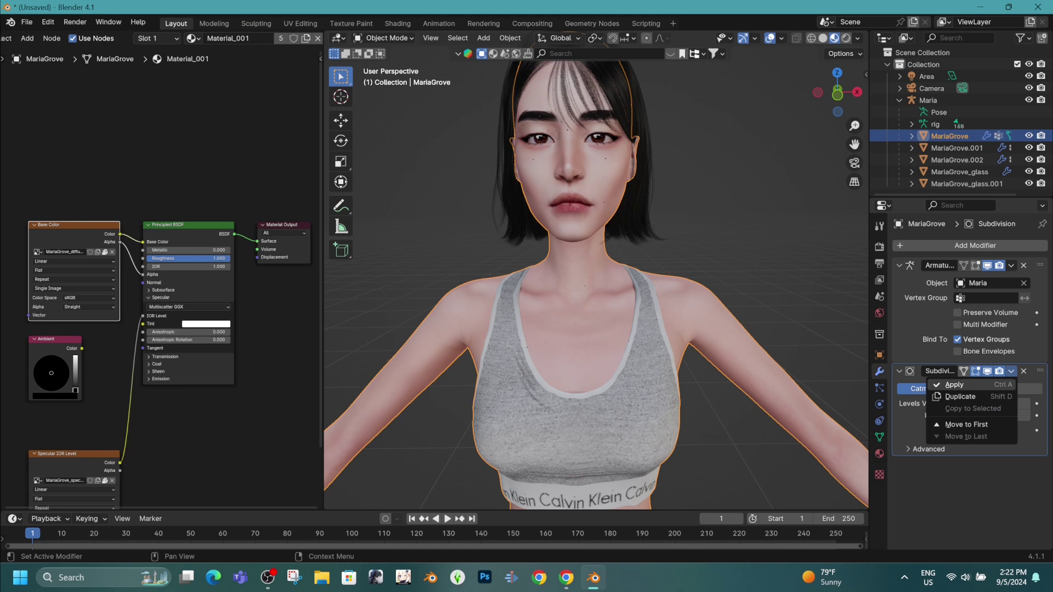
pyautogui.click(955, 385)
pyautogui.click(256, 23)
# - Check the face in Material Preview, then return to plain grey Solid shading
pyautogui.scroll(6, 548, 224)
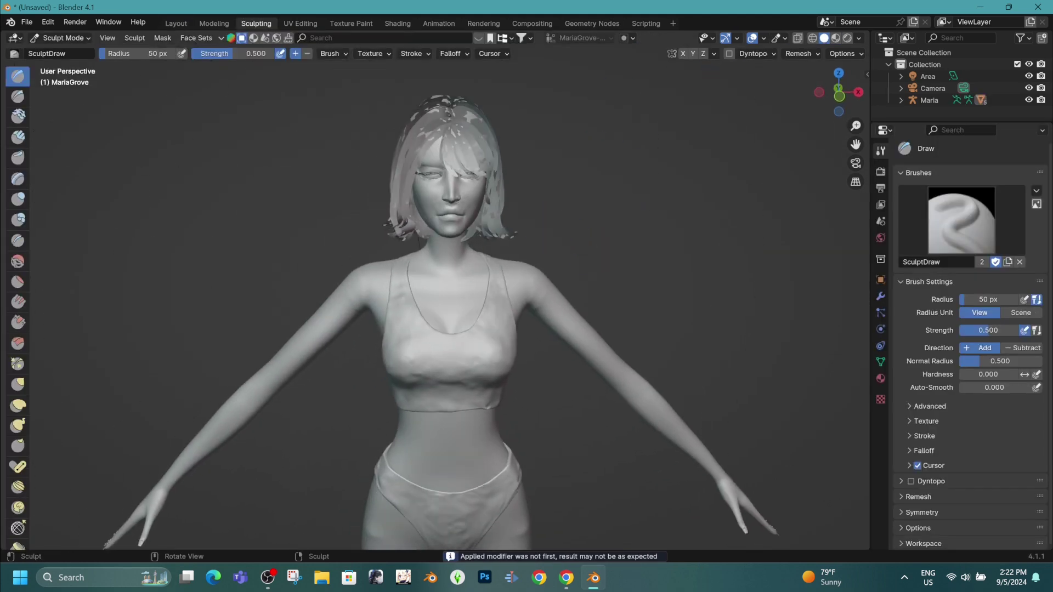
pyautogui.click(835, 38)
pyautogui.scroll(-4, 959, 82)
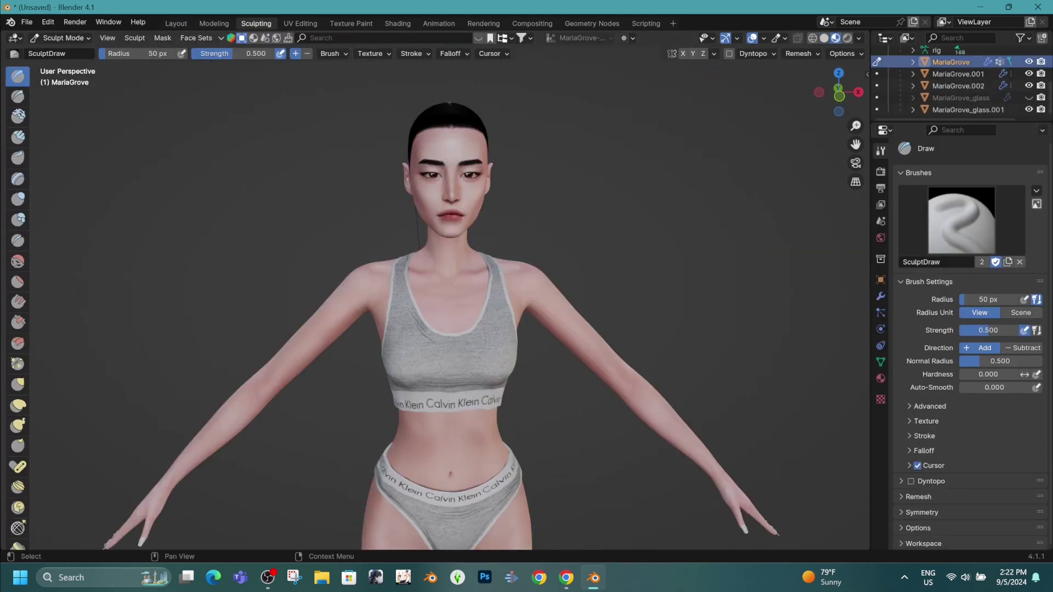
pyautogui.click(823, 38)
# - Smooth the face around the eyes, brows and nose with the Smooth brush
pyautogui.scroll(5, 536, 326)
pyautogui.keyDown('shift'); pyautogui.moveTo(535, 326); pyautogui.dragTo(536, 279, button='middle'); pyautogui.keyUp('shift')
pyautogui.hotkey('shift', 's')
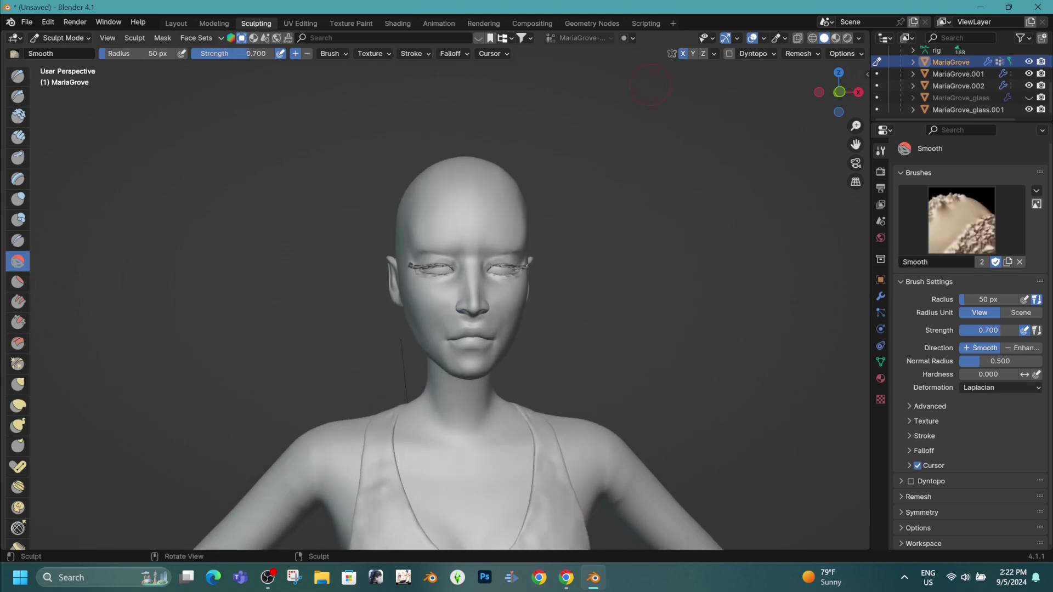
pyautogui.scroll(5, 650, 85)
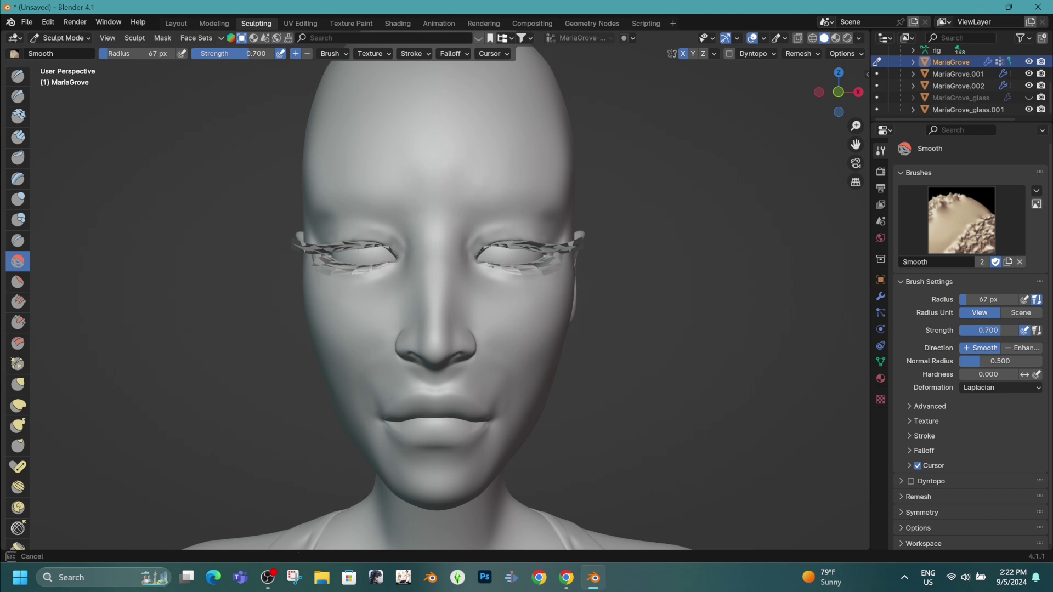
pyautogui.keyDown('shift'); pyautogui.moveTo(317, 227); pyautogui.dragTo(481, 277, button='middle'); pyautogui.keyUp('shift')
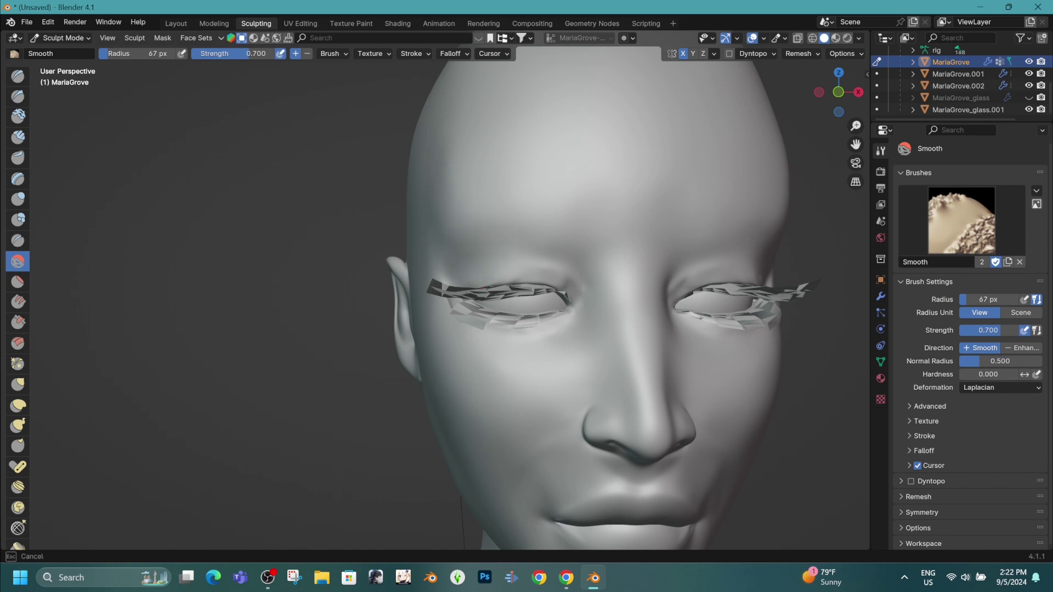
pyautogui.scroll(-2, 560, 234)
pyautogui.scroll(6, 559, 235)
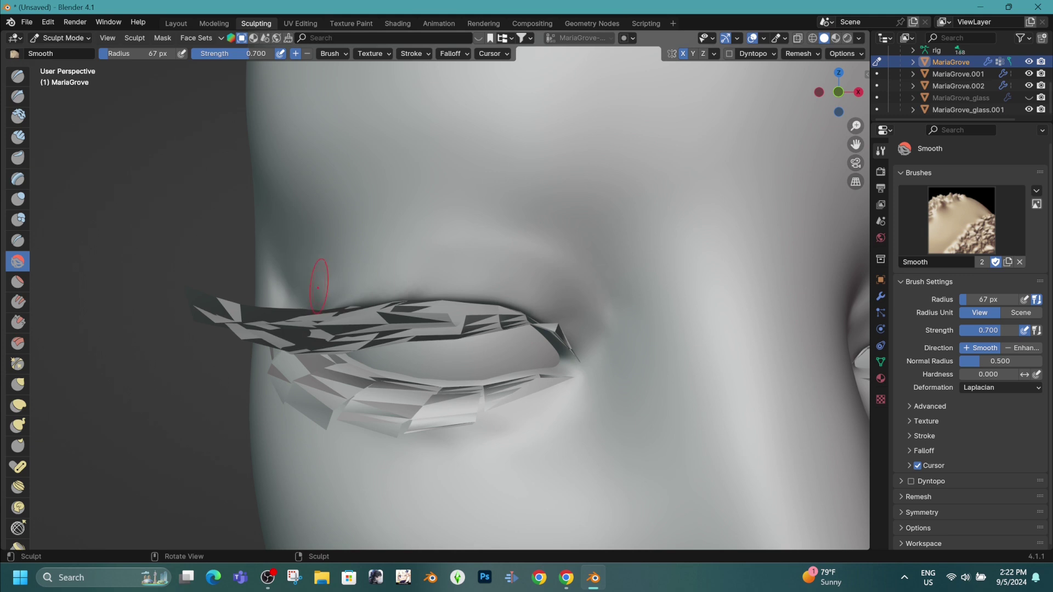
pyautogui.scroll(-5, 596, 360)
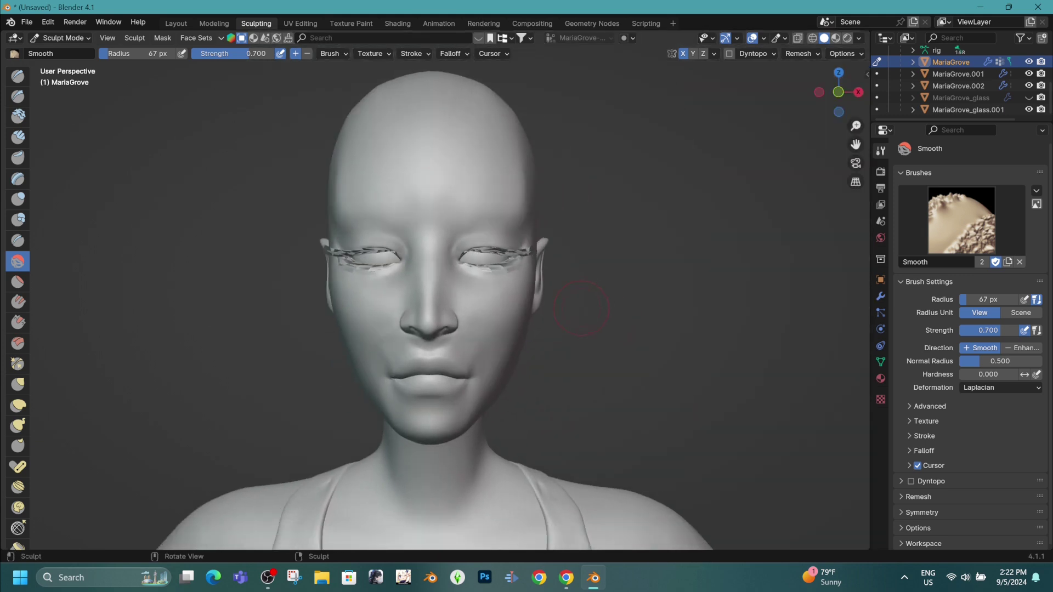
pyautogui.scroll(2, 441, 293)
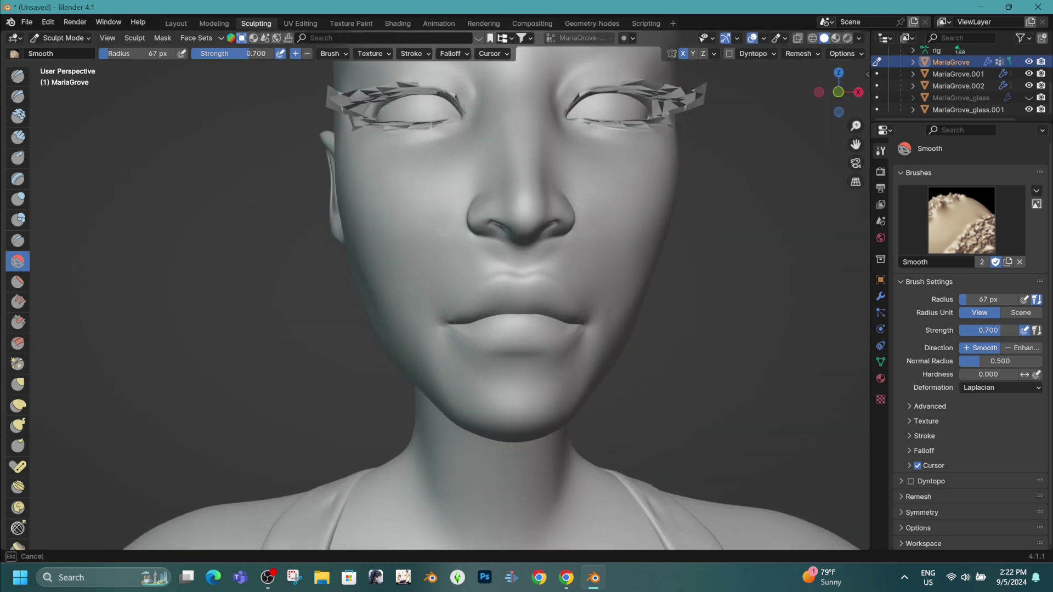
pyautogui.scroll(-1, 419, 287)
pyautogui.scroll(4, 419, 286)
pyautogui.scroll(-4, 418, 287)
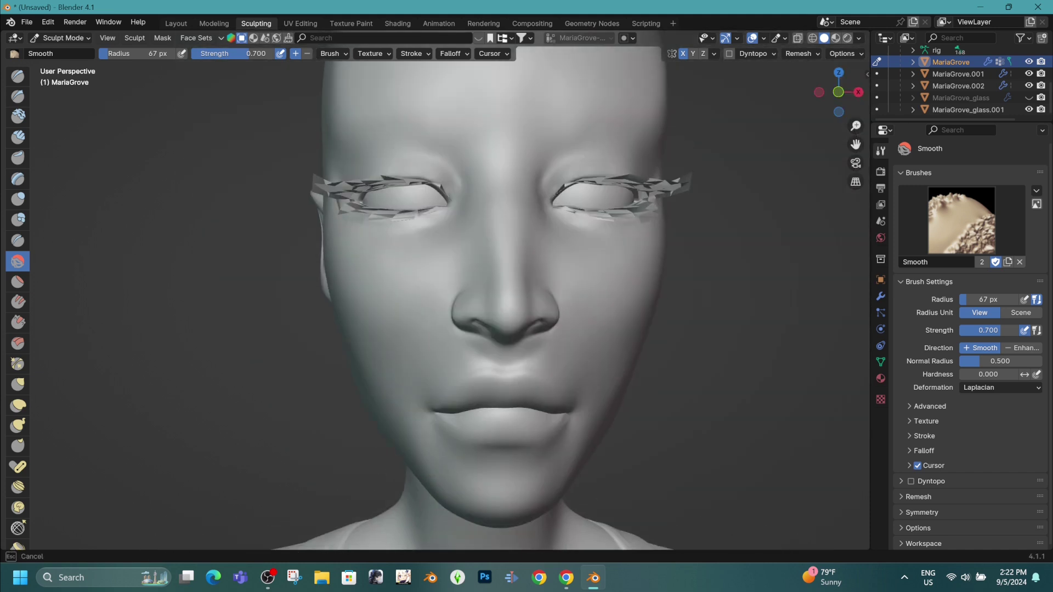
pyautogui.scroll(3, 433, 365)
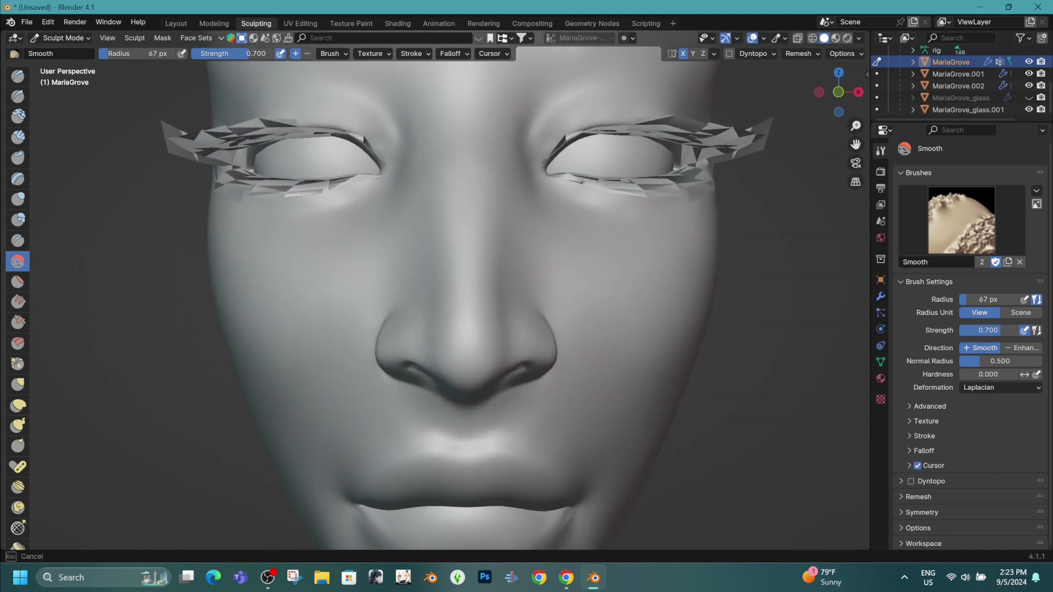
pyautogui.keyDown('shift'); pyautogui.moveTo(418, 247); pyautogui.dragTo(422, 170, button='middle'); pyautogui.keyUp('shift')
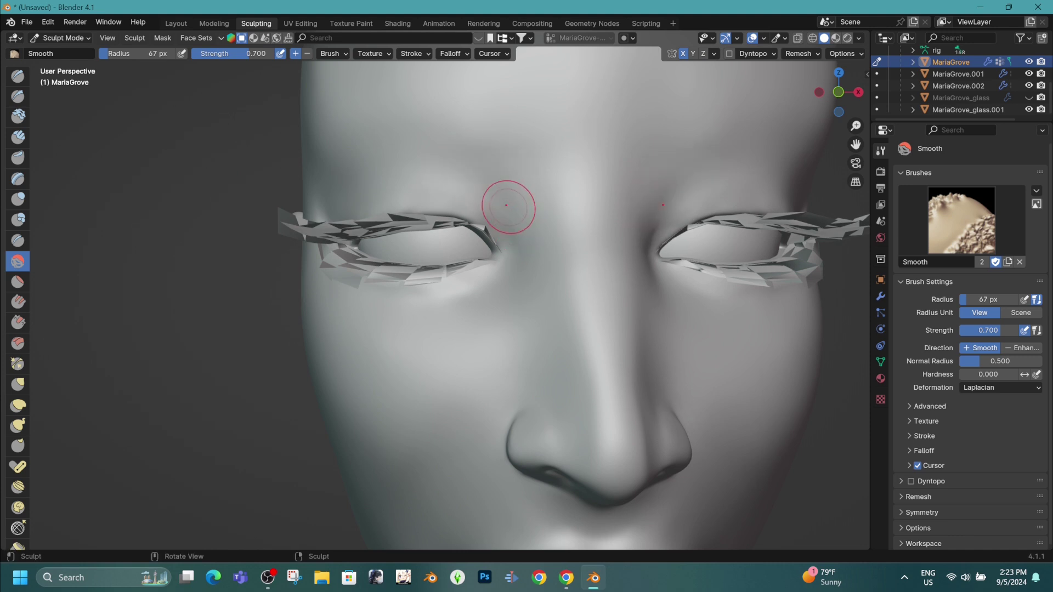
pyautogui.scroll(-4, 433, 219)
# - Check the smoothed face in Material Preview, then take Draw Sharp for the neck
pyautogui.press('z')
pyautogui.press('2')
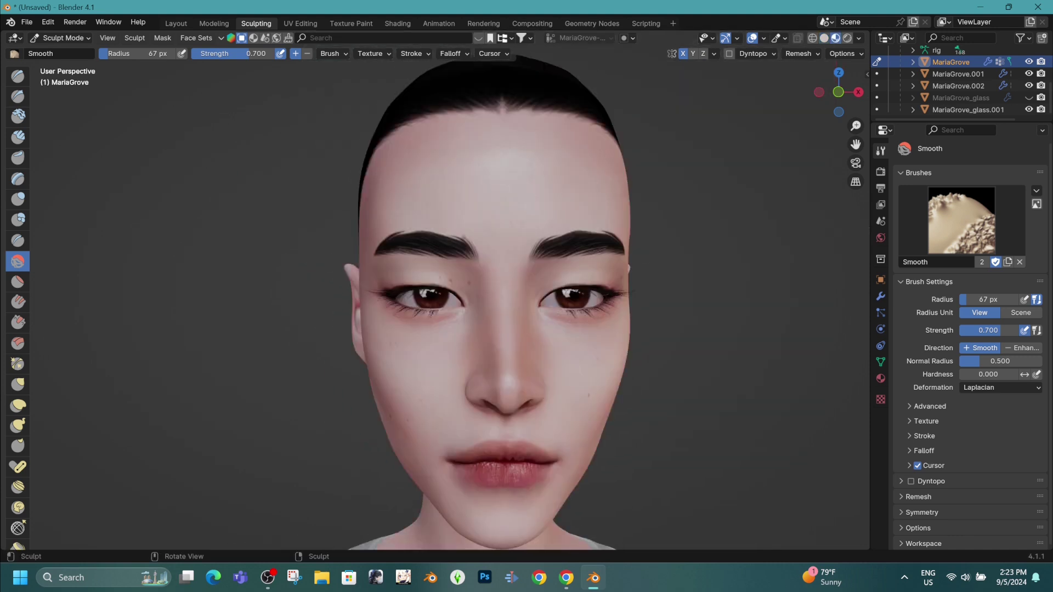
pyautogui.keyDown('shift'); pyautogui.moveTo(432, 219); pyautogui.dragTo(433, 159, button='middle'); pyautogui.keyUp('shift')
pyautogui.scroll(3, 710, 176)
pyautogui.scroll(-6, 635, 241)
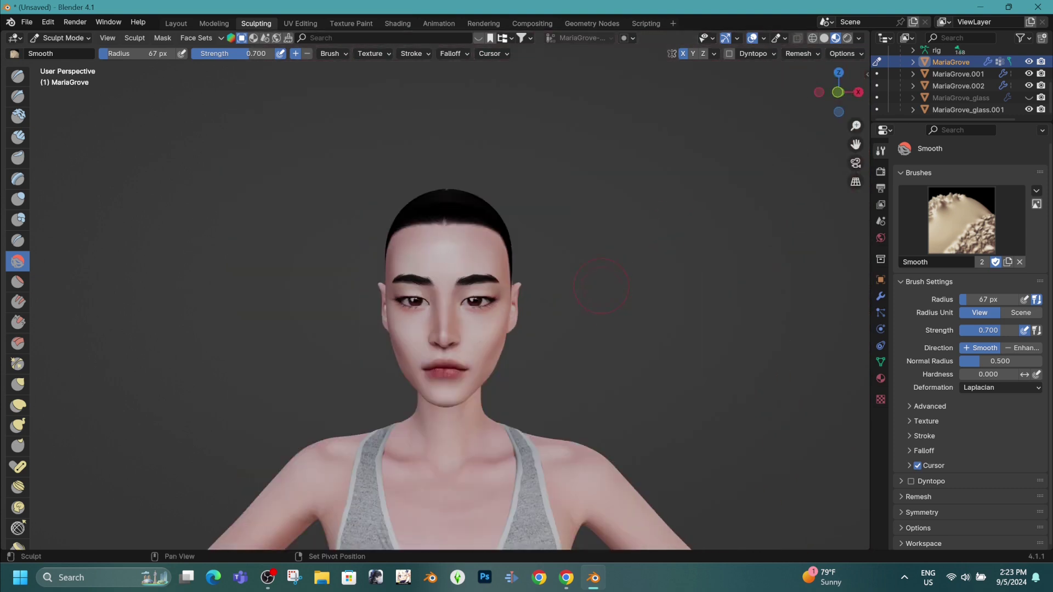
pyautogui.scroll(3, 635, 242)
pyautogui.hotkey('shift', 'd')
pyautogui.keyDown('ctrl'); pyautogui.moveTo(463, 324); pyautogui.dragTo(463, 255, button='middle'); pyautogui.keyUp('ctrl')
# - Return to Solid shading and view the neck and shoulder from the side
pyautogui.scroll(-2, 419, 382)
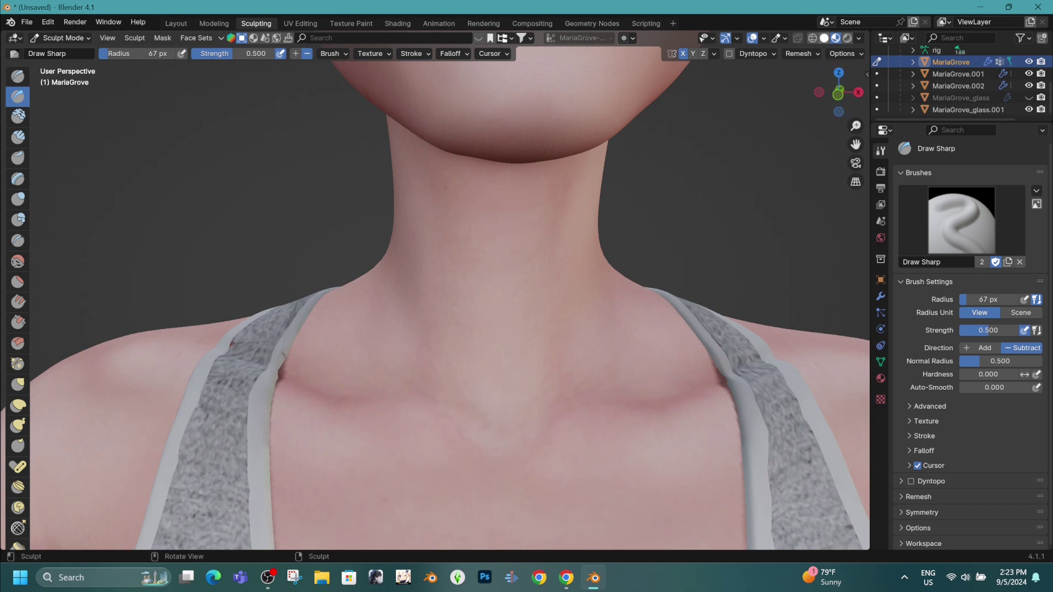
pyautogui.press('z')
pyautogui.press('x')
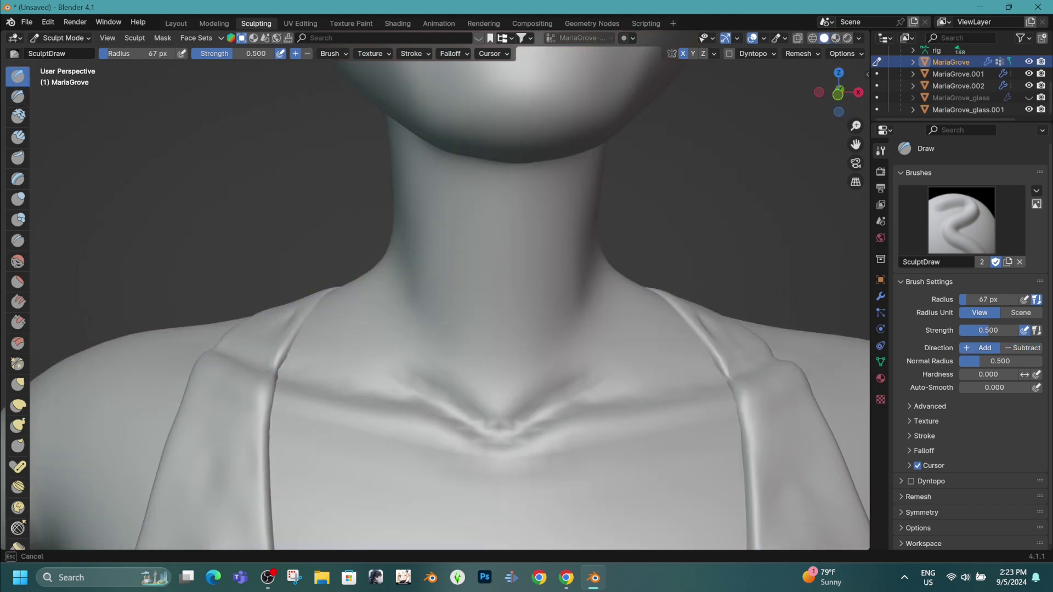
pyautogui.moveTo(351, 307)
pyautogui.mouseDown(button='middle')
pyautogui.moveTo(305, 357)
pyautogui.moveTo(471, 416)
pyautogui.mouseUp(button='middle')
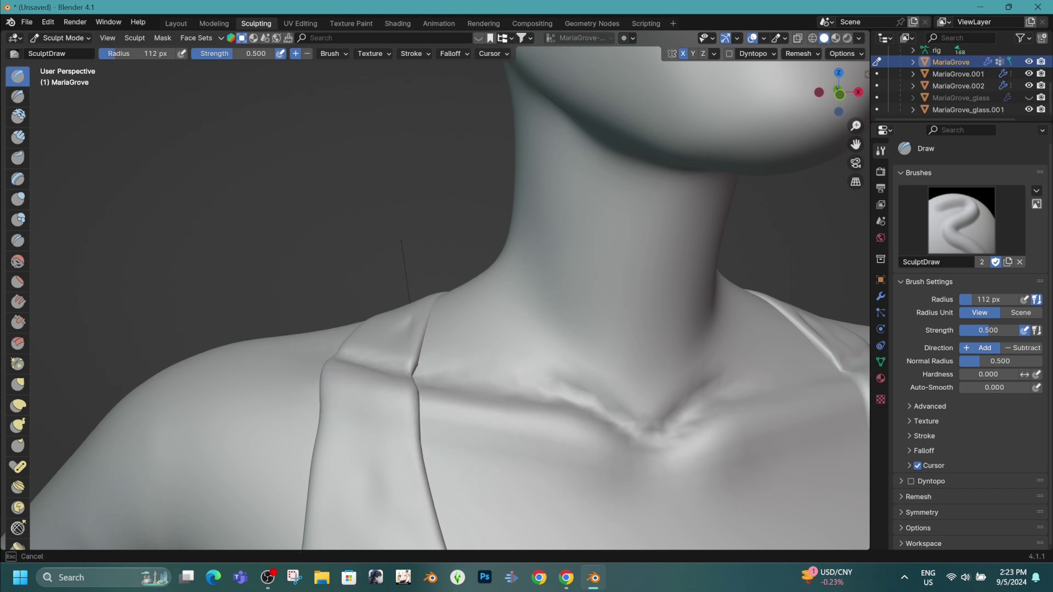
# - Set Smooth brush strength to about 0.4 and soften both collarbone creases
pyautogui.hotkey('shift', 's')
pyautogui.hotkey('shift', 'f')
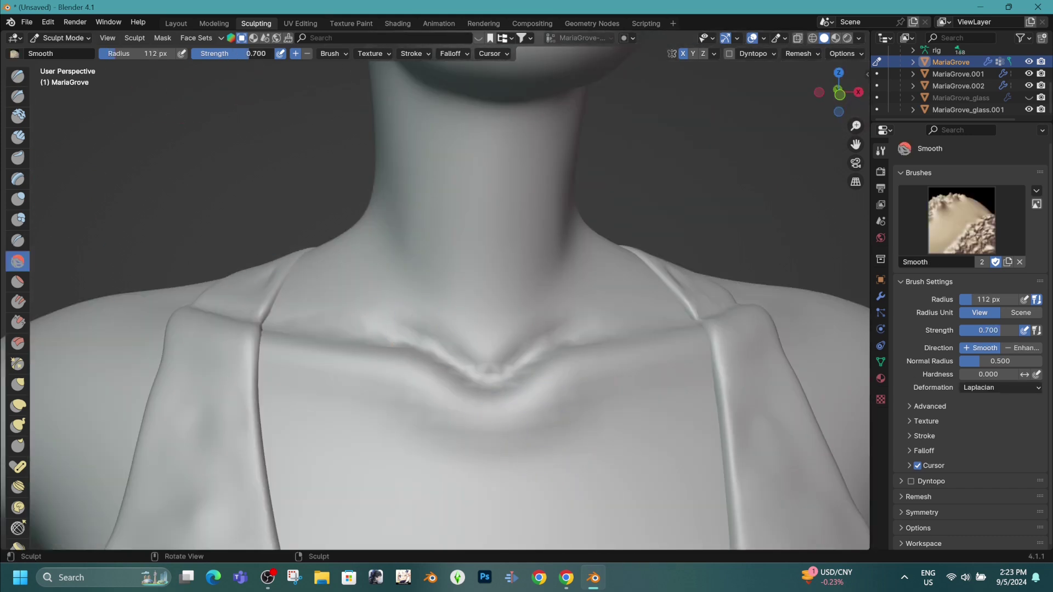
pyautogui.click(477, 268)
pyautogui.keyDown('ctrl'); pyautogui.moveTo(477, 268); pyautogui.dragTo(477, 230, button='middle'); pyautogui.keyUp('ctrl')
pyautogui.hotkey('shift', 'f')
pyautogui.click(406, 293)
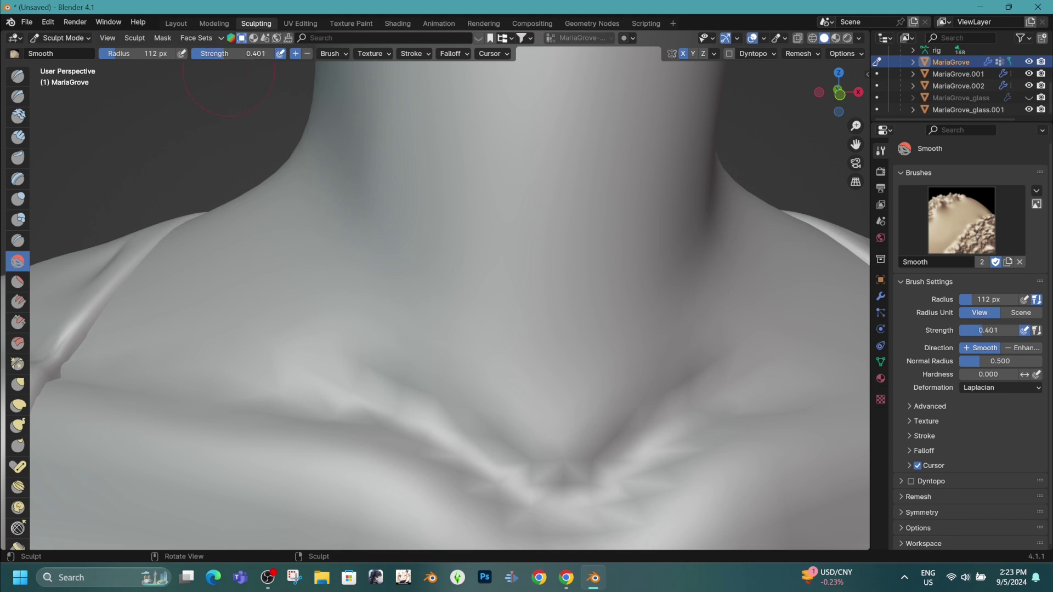
pyautogui.moveTo(417, 383); pyautogui.dragTo(526, 455)
pyautogui.scroll(-2, 429, 355)
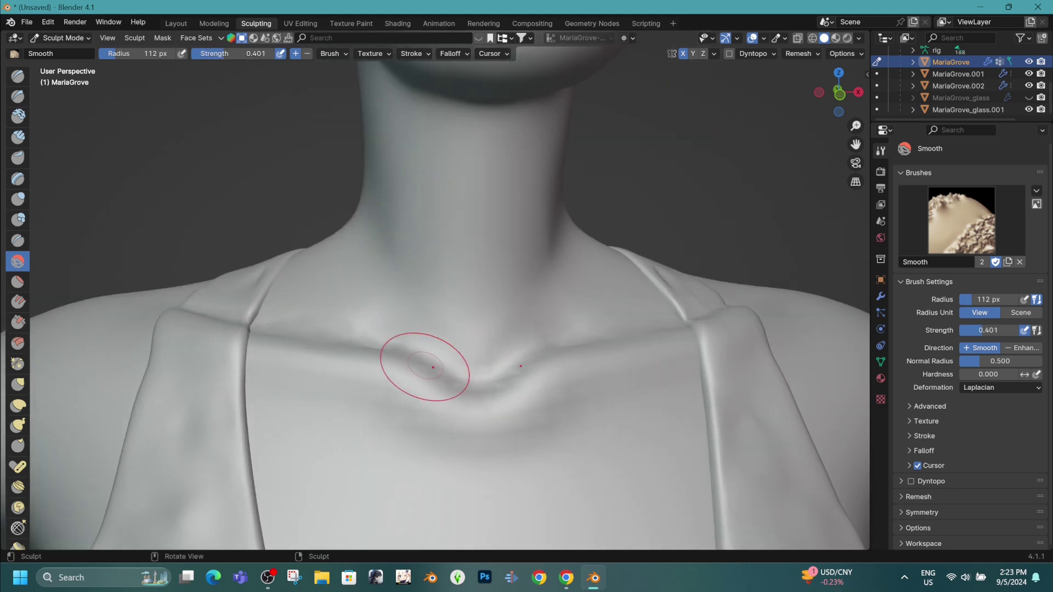
pyautogui.scroll(-5, 277, 263)
pyautogui.hotkey('shift', 't')
# - Flatten the dark crease under the chest and even out the chest surface
pyautogui.scroll(2, 307, 252)
pyautogui.keyDown('shift'); pyautogui.moveTo(307, 252); pyautogui.dragTo(411, 260, button='middle'); pyautogui.keyUp('shift')
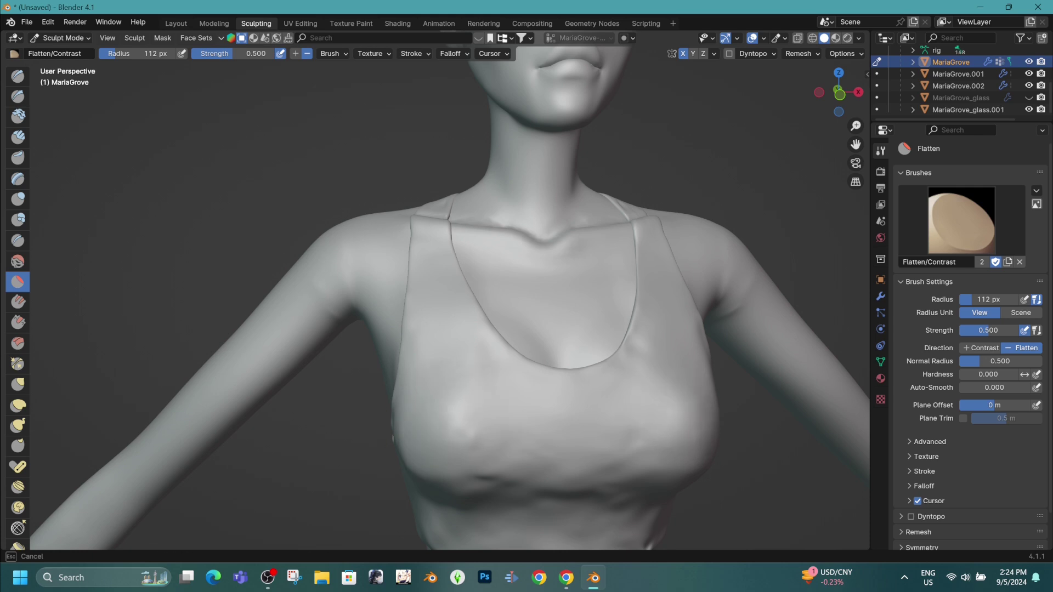
pyautogui.keyDown('shift'); pyautogui.moveTo(470, 435); pyautogui.dragTo(464, 367, button='middle'); pyautogui.keyUp('shift')
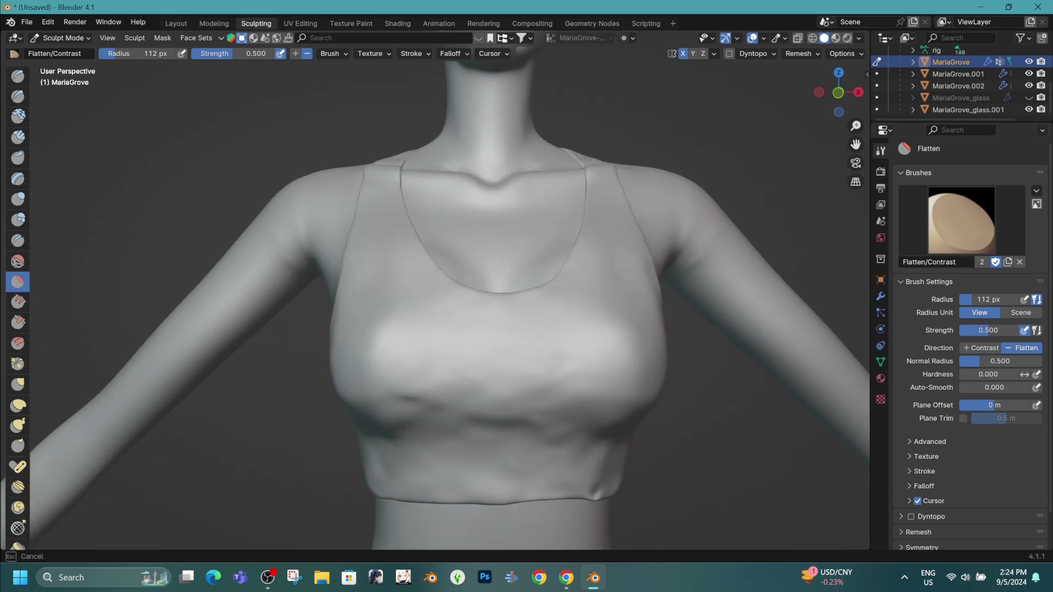
pyautogui.moveTo(406, 378); pyautogui.dragTo(447, 382, button='middle')
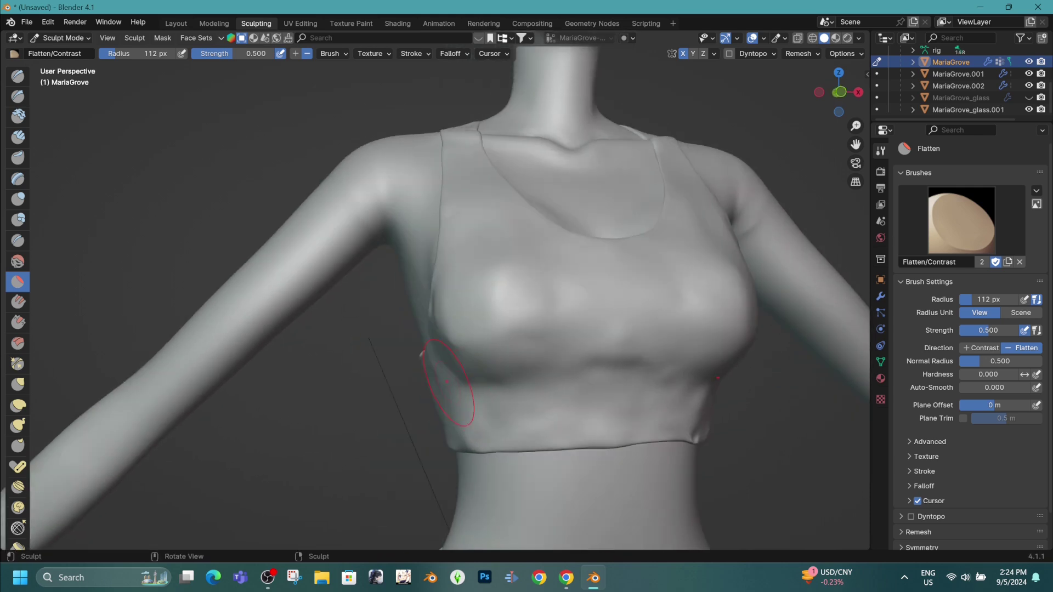
pyautogui.moveTo(589, 367)
pyautogui.mouseDown()
pyautogui.moveTo(652, 370)
pyautogui.moveTo(606, 357)
pyautogui.mouseUp()
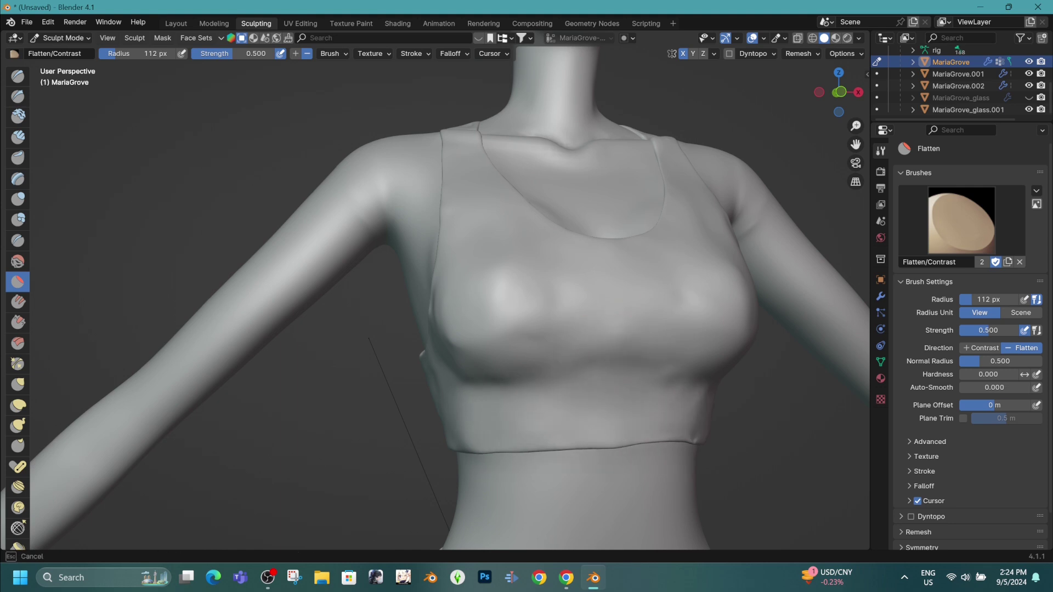
pyautogui.moveTo(550, 286); pyautogui.dragTo(508, 277)
# - Enlarge the Flatten brush to 168 px and flatten the hip surface from behind
pyautogui.press('f')
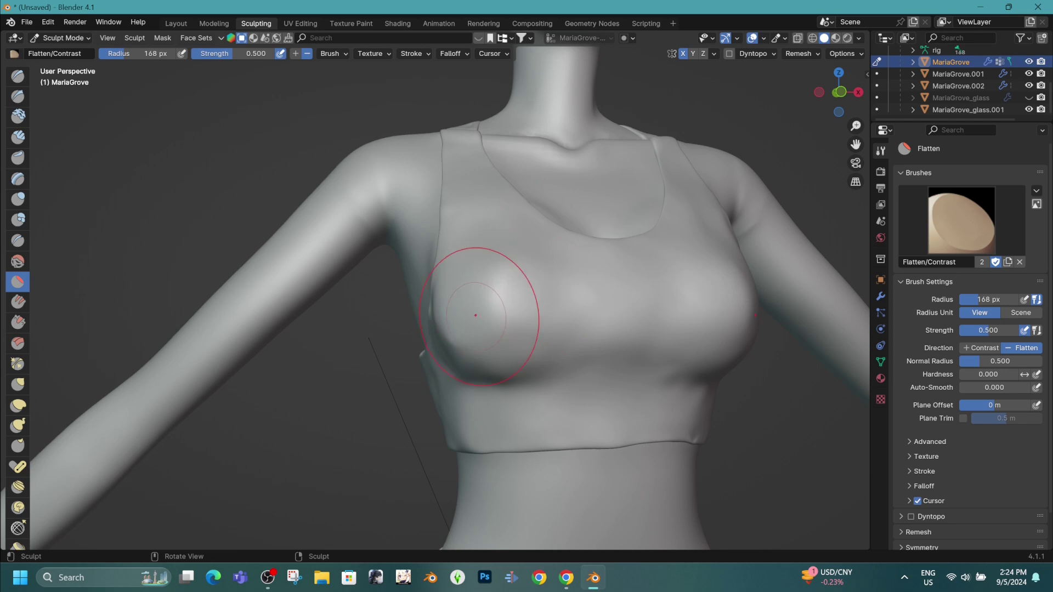
pyautogui.moveTo(486, 306)
pyautogui.mouseDown(button='middle')
pyautogui.moveTo(631, 312)
pyautogui.moveTo(493, 310)
pyautogui.mouseUp(button='middle')
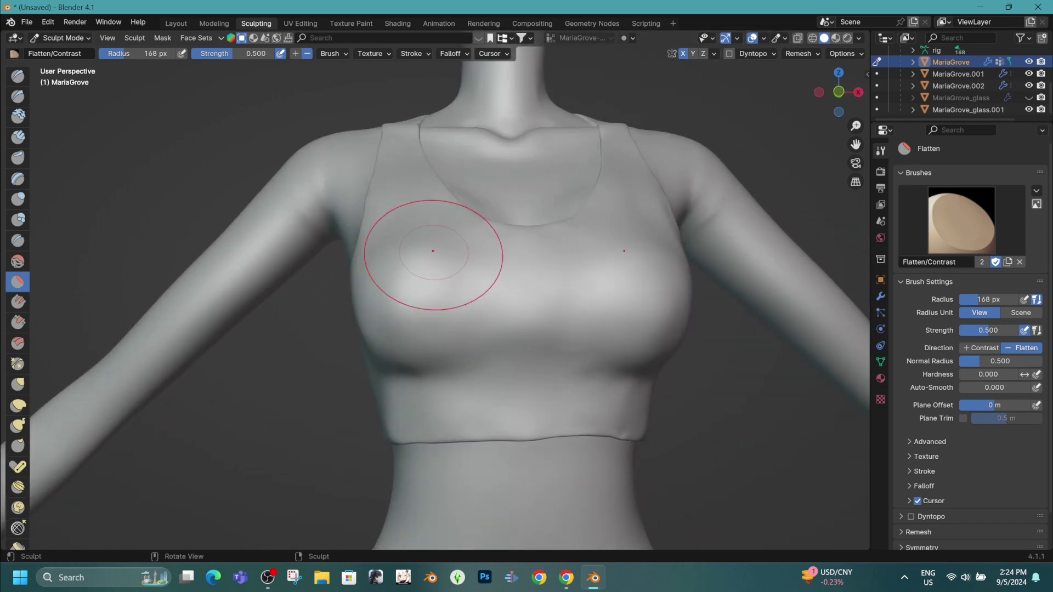
pyautogui.moveTo(564, 388)
pyautogui.mouseDown(button='middle')
pyautogui.moveTo(466, 230)
pyautogui.moveTo(493, 307)
pyautogui.moveTo(546, 329)
pyautogui.moveTo(631, 329)
pyautogui.mouseUp(button='middle')
pyautogui.moveTo(438, 318); pyautogui.dragTo(376, 285, button='middle')
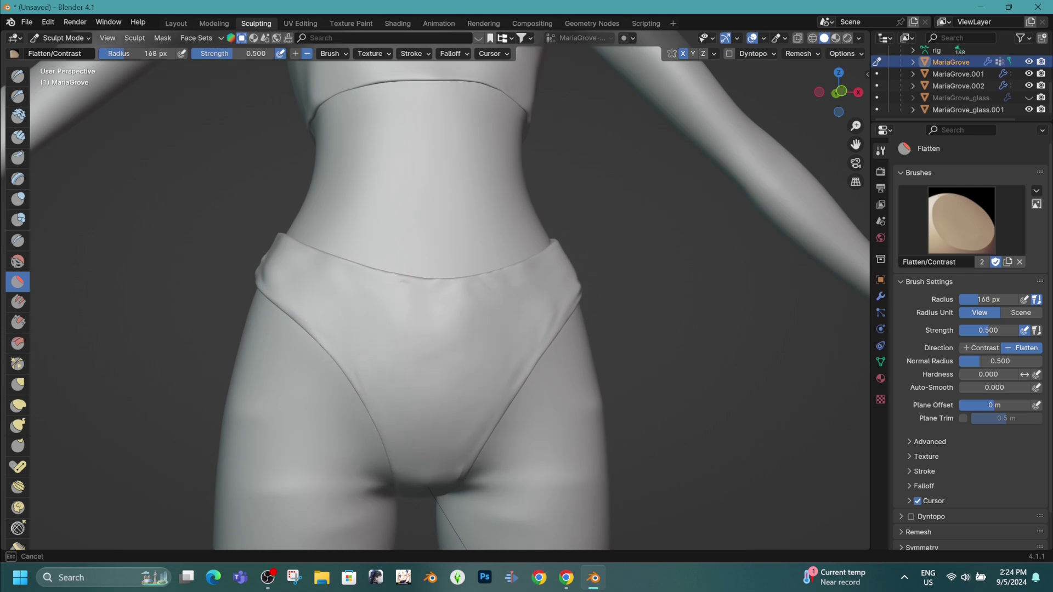
pyautogui.moveTo(318, 324)
pyautogui.mouseDown(button='middle')
pyautogui.moveTo(493, 335)
pyautogui.moveTo(435, 351)
pyautogui.mouseUp(button='middle')
pyautogui.scroll(-3, 434, 404)
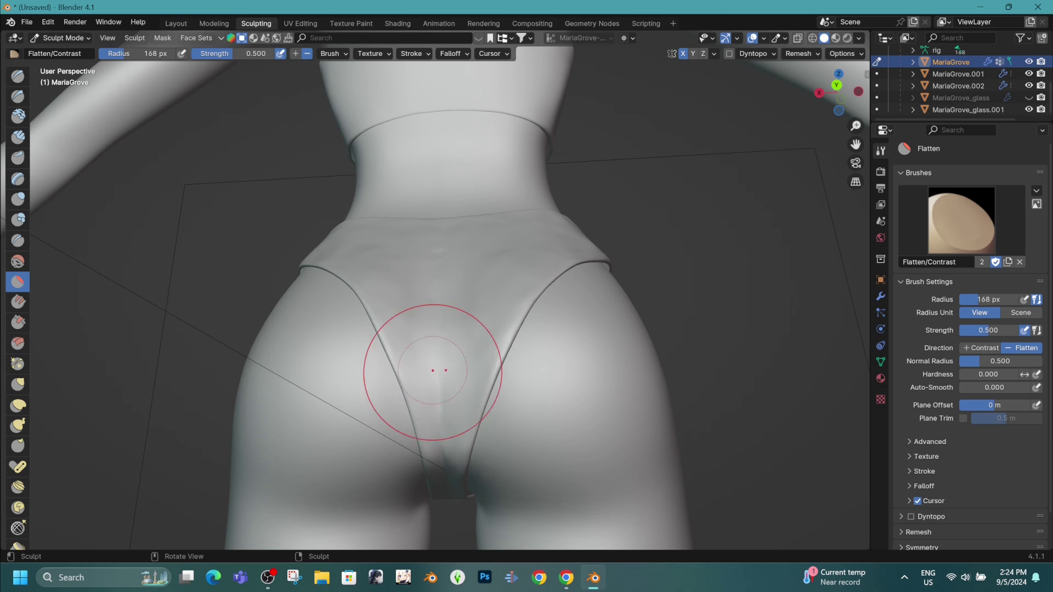
pyautogui.moveTo(362, 384)
pyautogui.mouseDown()
pyautogui.moveTo(432, 341)
pyautogui.moveTo(367, 307)
pyautogui.mouseUp()
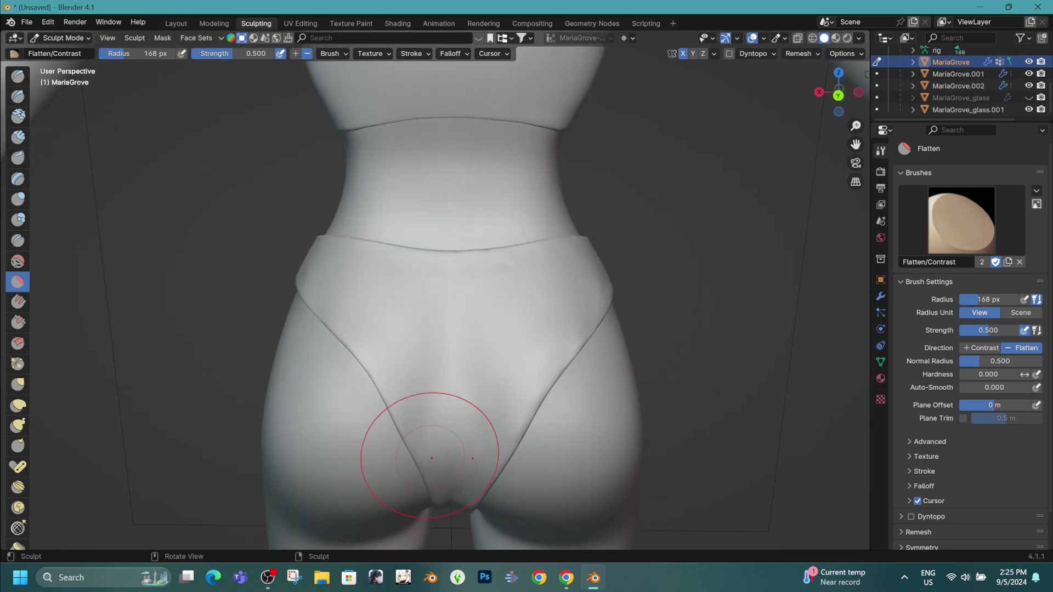
pyautogui.scroll(-5, 418, 446)
pyautogui.moveTo(419, 446)
pyautogui.mouseDown(button='middle')
pyautogui.moveTo(505, 329)
pyautogui.moveTo(538, 329)
pyautogui.mouseUp(button='middle')
pyautogui.scroll(5, 430, 329)
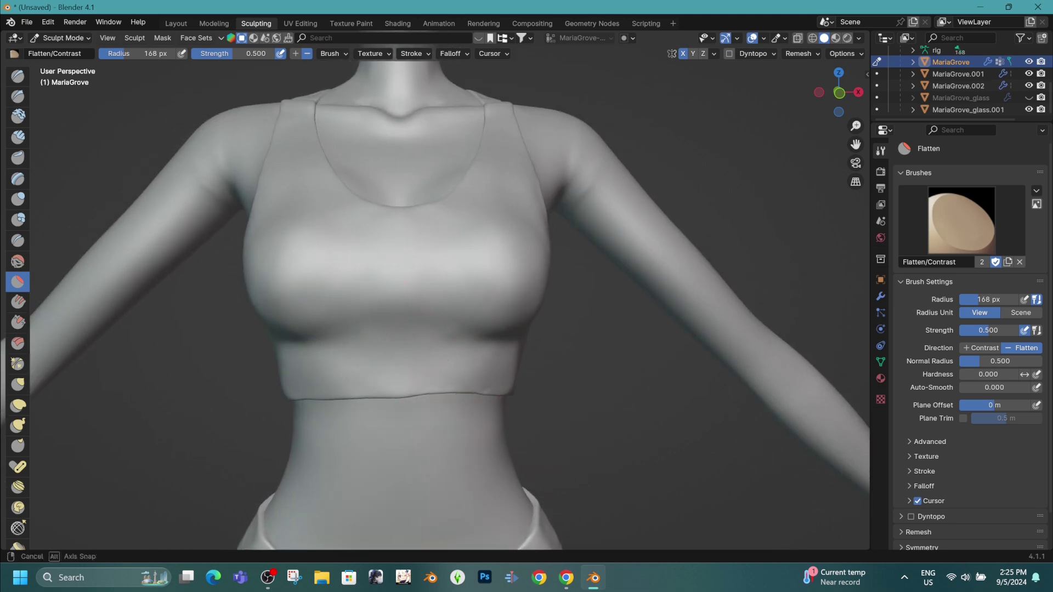
# - Carve a sharp vertical midline crease down the waist with Draw Sharp
pyautogui.click(18, 96)
pyautogui.keyDown('shift'); pyautogui.moveTo(398, 401); pyautogui.dragTo(455, 273, button='middle'); pyautogui.keyUp('shift')
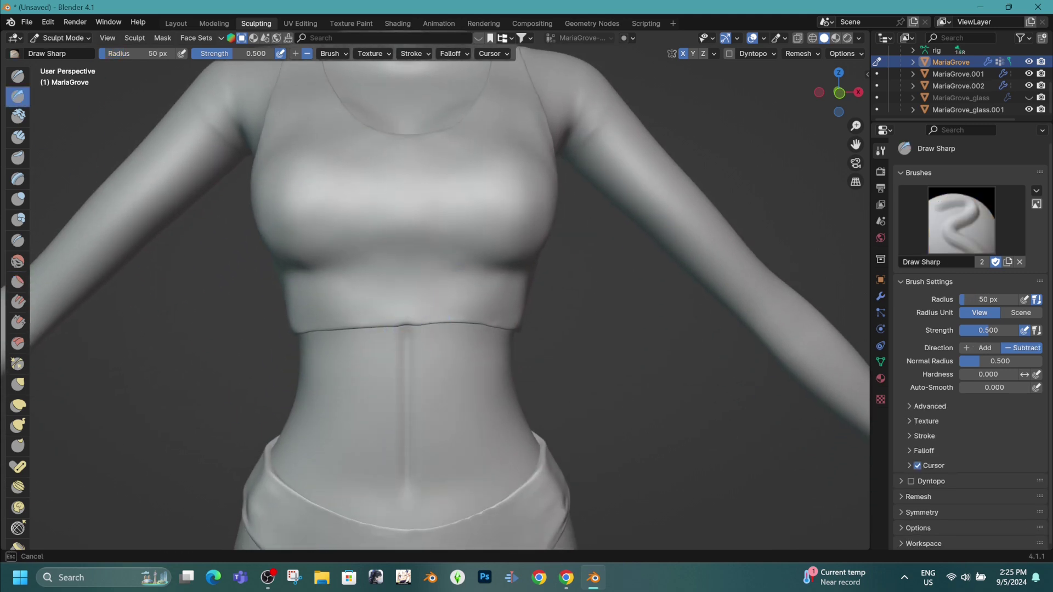
pyautogui.keyDown('shift'); pyautogui.moveTo(389, 488); pyautogui.dragTo(433, 342, button='middle'); pyautogui.keyUp('shift')
pyautogui.press('z')
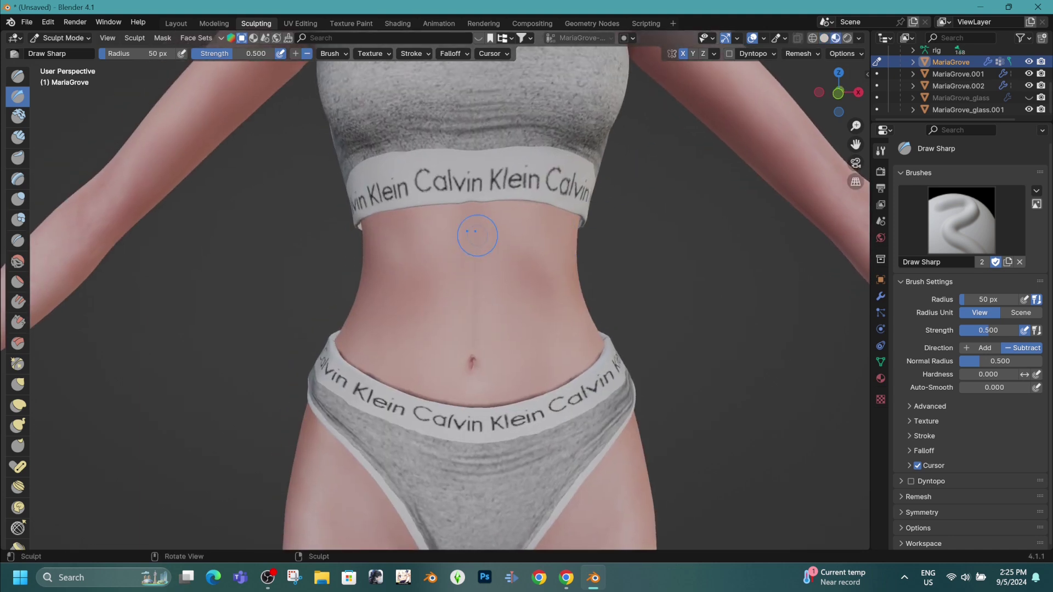
pyautogui.click(824, 38)
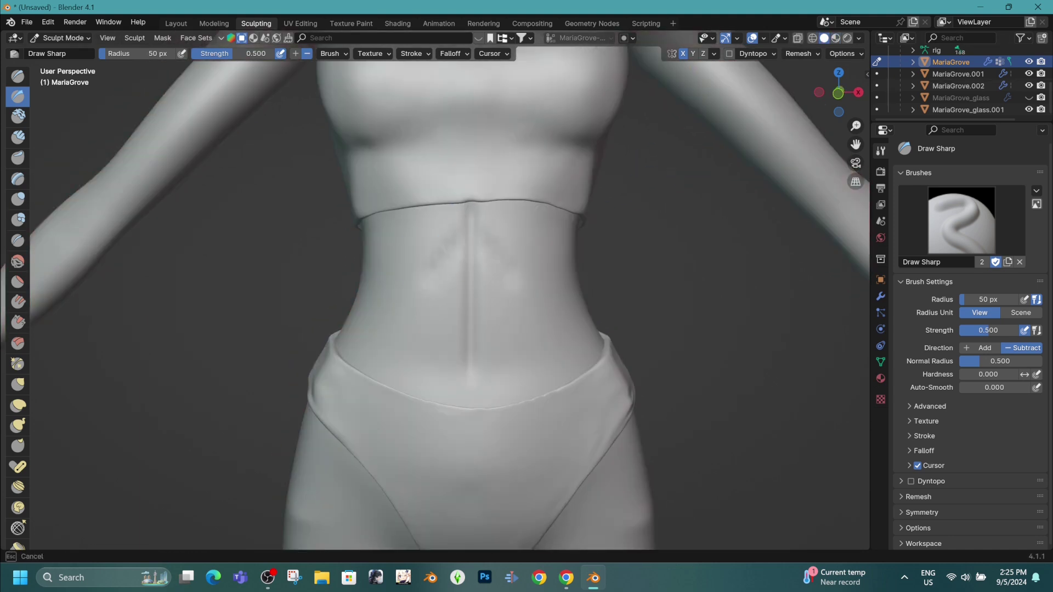
pyautogui.moveTo(382, 303)
pyautogui.mouseDown(button='middle')
pyautogui.moveTo(405, 305)
pyautogui.moveTo(355, 300)
pyautogui.moveTo(425, 222)
pyautogui.moveTo(374, 283)
pyautogui.mouseUp(button='middle')
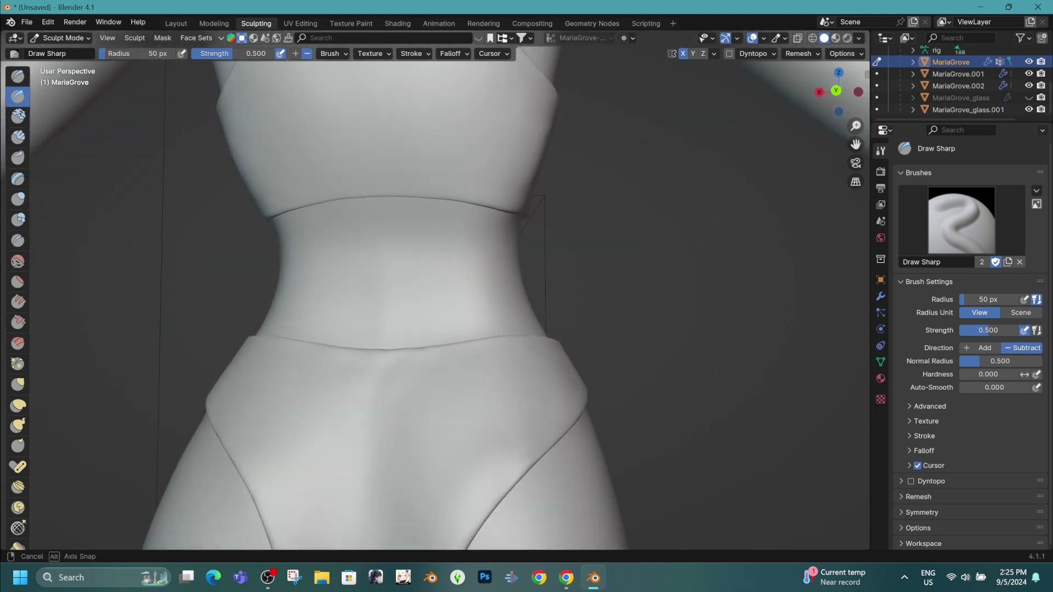
pyautogui.moveTo(384, 204); pyautogui.dragTo(386, 307)
pyautogui.moveTo(387, 307)
pyautogui.mouseDown(button='middle')
pyautogui.moveTo(496, 303)
pyautogui.moveTo(482, 313)
pyautogui.moveTo(439, 304)
pyautogui.moveTo(594, 299)
pyautogui.mouseUp(button='middle')
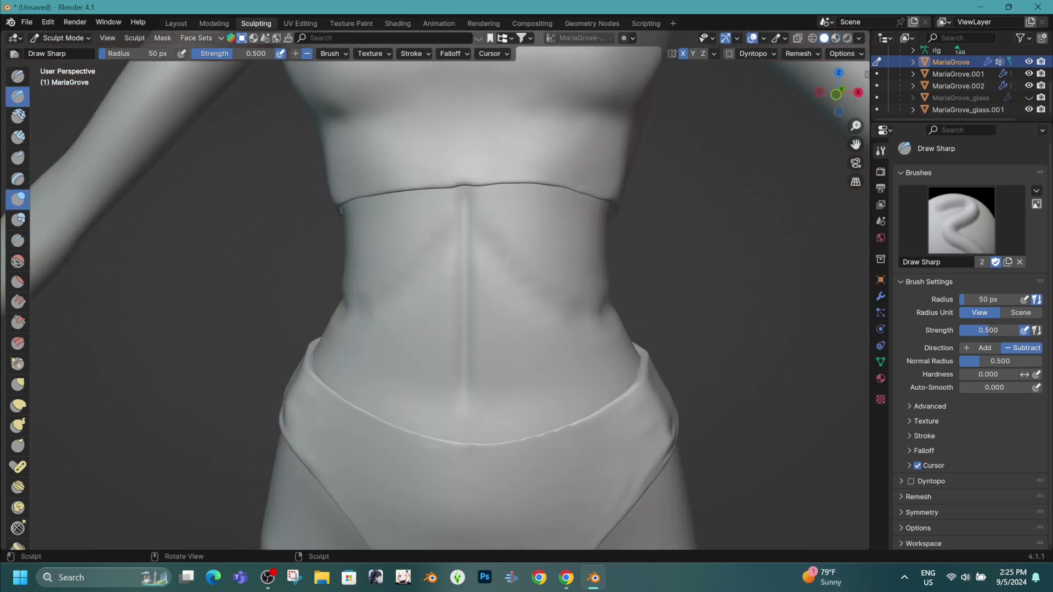
# - Fill out the lower abdomen on both sides with the Inflate brush
pyautogui.click(18, 199)
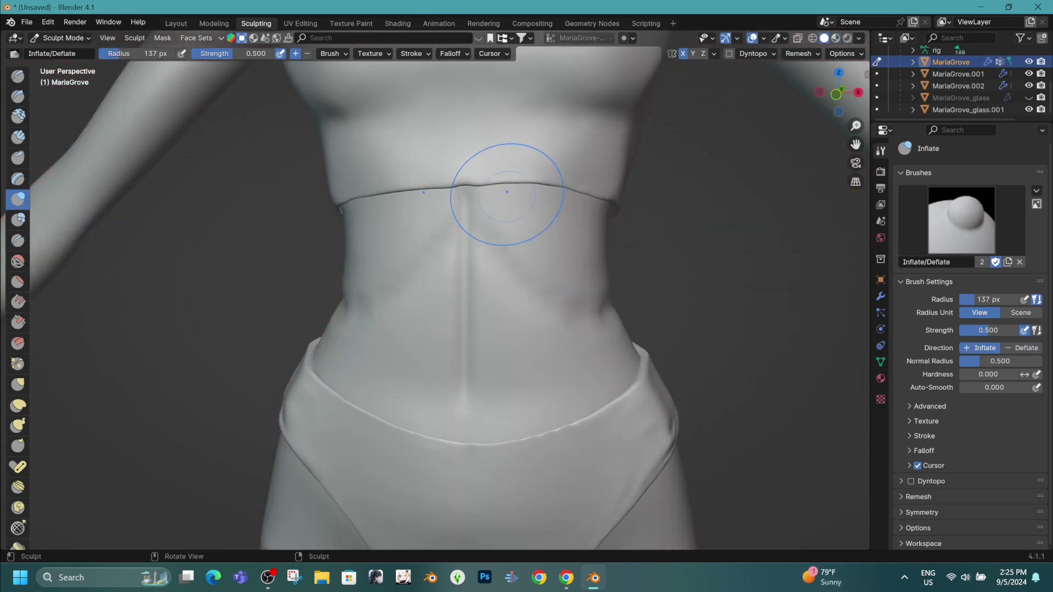
pyautogui.moveTo(526, 219); pyautogui.dragTo(543, 220, button='middle')
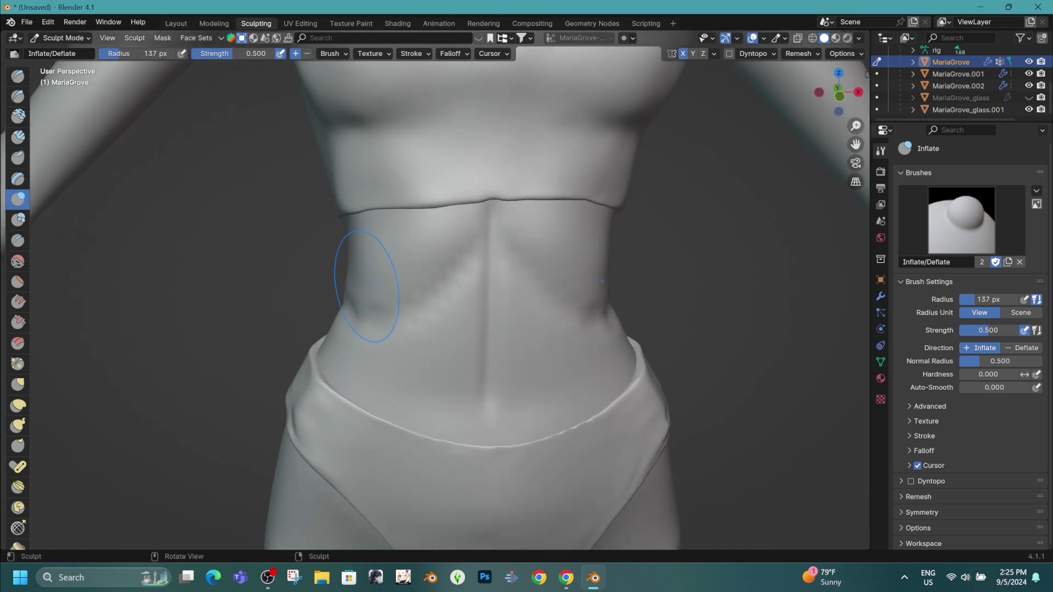
pyautogui.moveTo(368, 284)
pyautogui.mouseDown(button='middle')
pyautogui.moveTo(395, 277)
pyautogui.moveTo(355, 270)
pyautogui.mouseUp(button='middle')
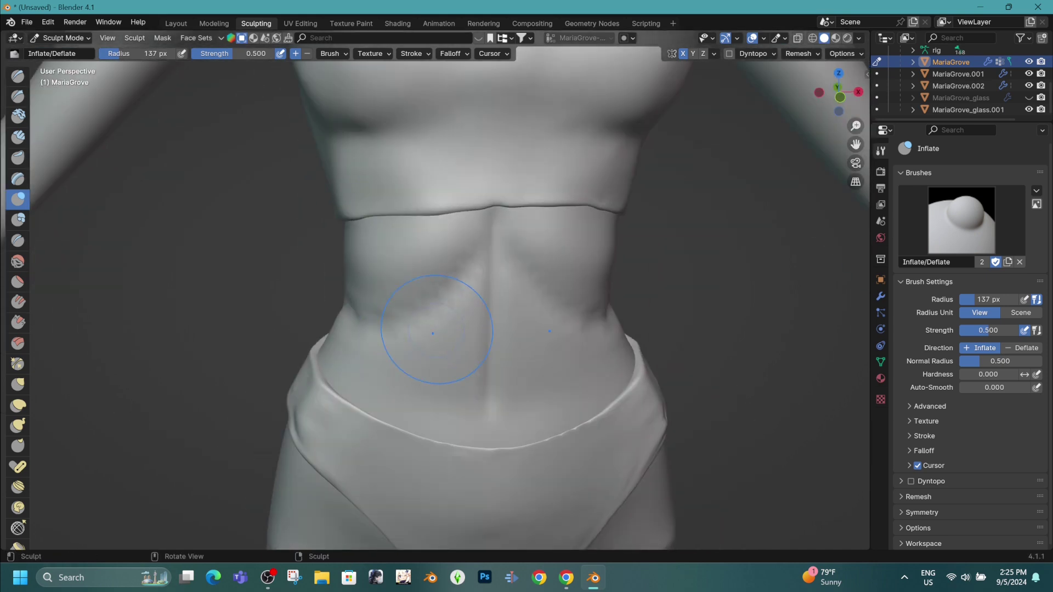
pyautogui.click(18, 96)
pyautogui.moveTo(586, 384); pyautogui.dragTo(548, 378, button='middle')
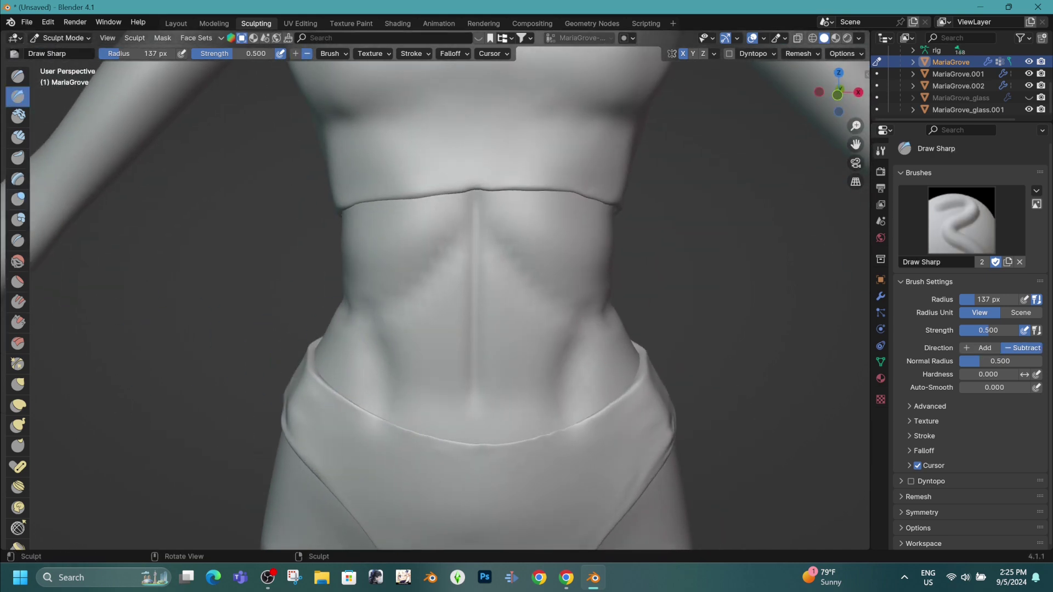
pyautogui.press('i')
pyautogui.moveTo(436, 310); pyautogui.dragTo(428, 389)
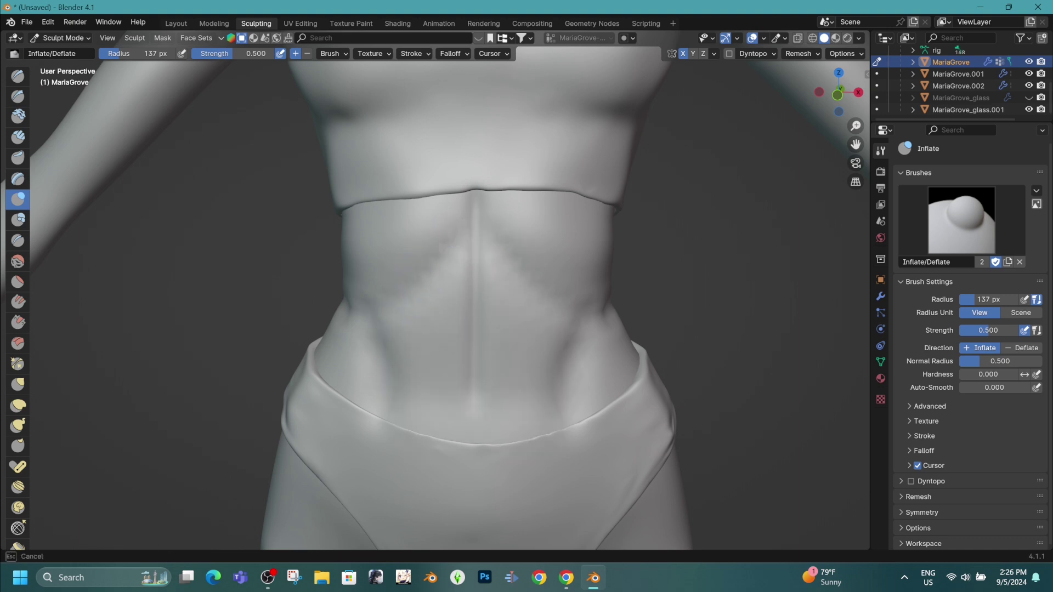
pyautogui.moveTo(461, 311)
pyautogui.mouseDown(button='middle')
pyautogui.moveTo(417, 312)
pyautogui.moveTo(527, 308)
pyautogui.moveTo(480, 310)
pyautogui.mouseUp(button='middle')
pyautogui.moveTo(422, 176)
pyautogui.mouseDown(button='middle')
pyautogui.moveTo(389, 181)
pyautogui.moveTo(423, 197)
pyautogui.moveTo(461, 198)
pyautogui.moveTo(417, 198)
pyautogui.moveTo(455, 247)
pyautogui.moveTo(467, 294)
pyautogui.mouseUp(button='middle')
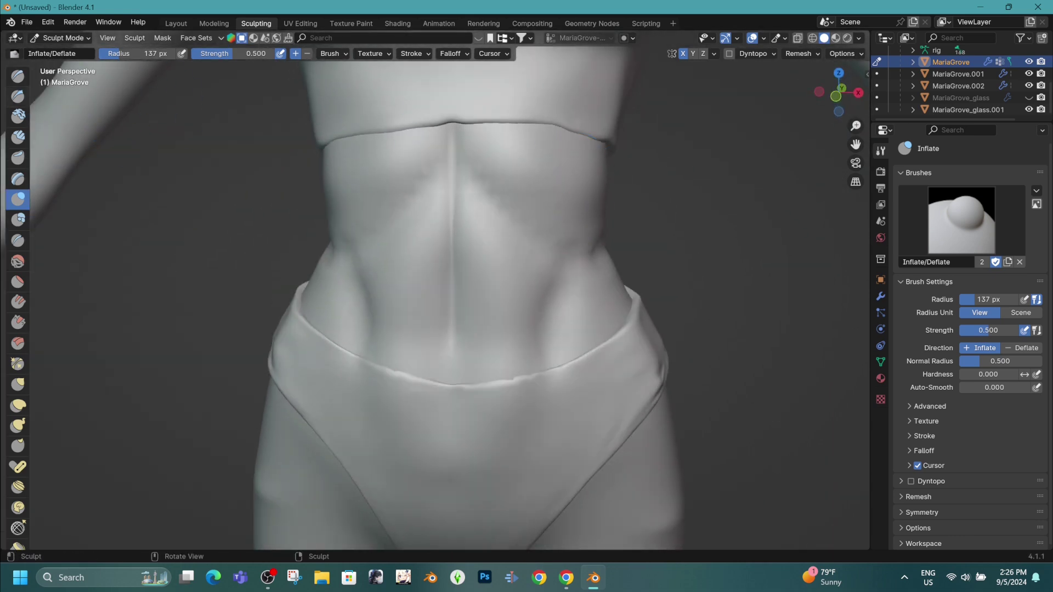
# - Compare the abs in Material Preview and smooth the waist with the Smooth brush
pyautogui.scroll(3, 468, 294)
pyautogui.hotkey('shift', 'x')
pyautogui.scroll(-5, 357, 207)
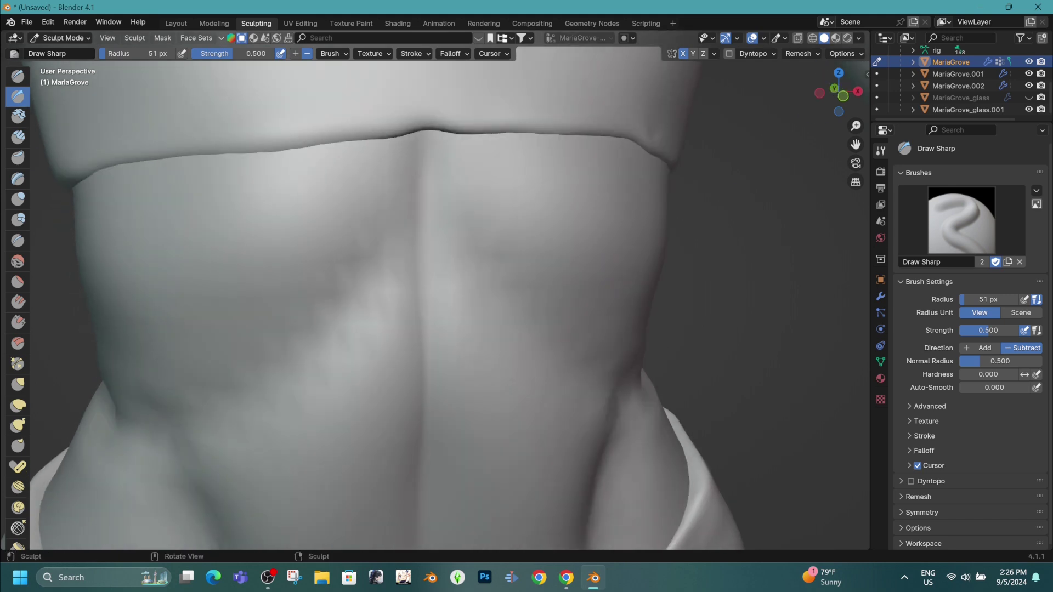
pyautogui.press('z')
pyautogui.moveTo(357, 207)
pyautogui.mouseDown(button='middle')
pyautogui.moveTo(493, 230)
pyautogui.moveTo(576, 274)
pyautogui.moveTo(693, 390)
pyautogui.moveTo(384, 231)
pyautogui.moveTo(213, 73)
pyautogui.mouseUp(button='middle')
pyautogui.press('z')
pyautogui.hotkey('shift', 's')
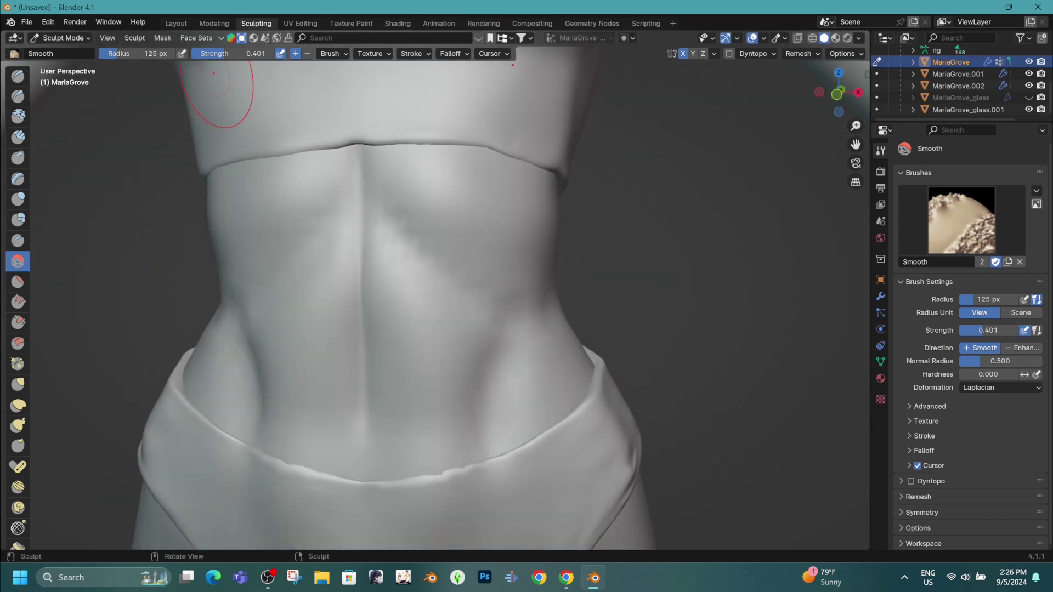
pyautogui.moveTo(384, 230)
pyautogui.mouseDown(button='middle')
pyautogui.moveTo(446, 329)
pyautogui.moveTo(521, 329)
pyautogui.moveTo(472, 329)
pyautogui.moveTo(439, 307)
pyautogui.mouseUp(button='middle')
pyautogui.scroll(-3, 493, 329)
pyautogui.scroll(3, 468, 328)
pyautogui.click(835, 37)
# - Refine the armpit and shoulder shape of the outstretched arm from close angled views
pyautogui.scroll(8, 483, 388)
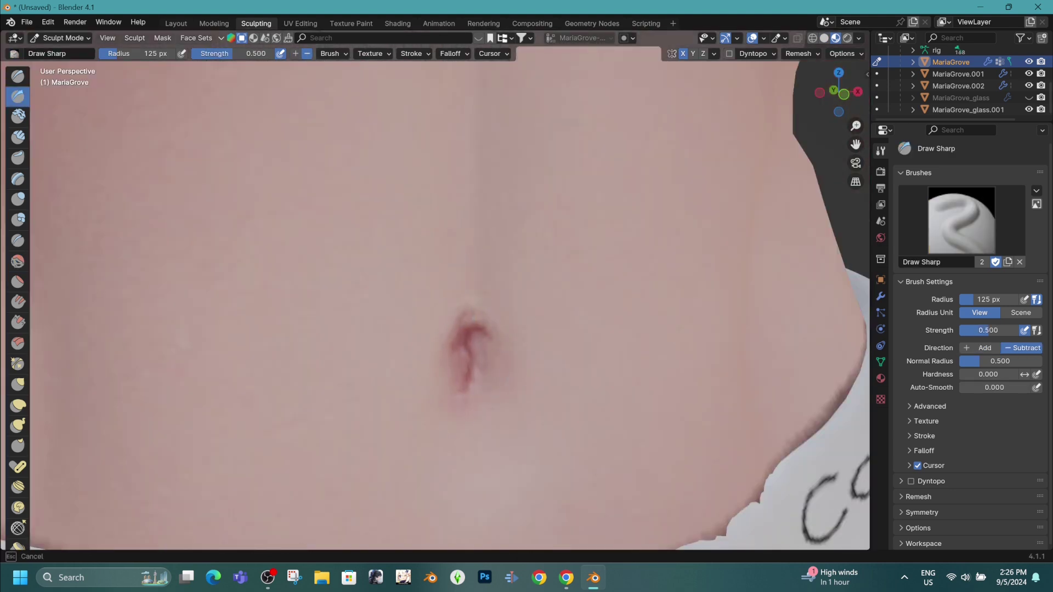
pyautogui.scroll(-6, 426, 464)
pyautogui.scroll(-3, 425, 463)
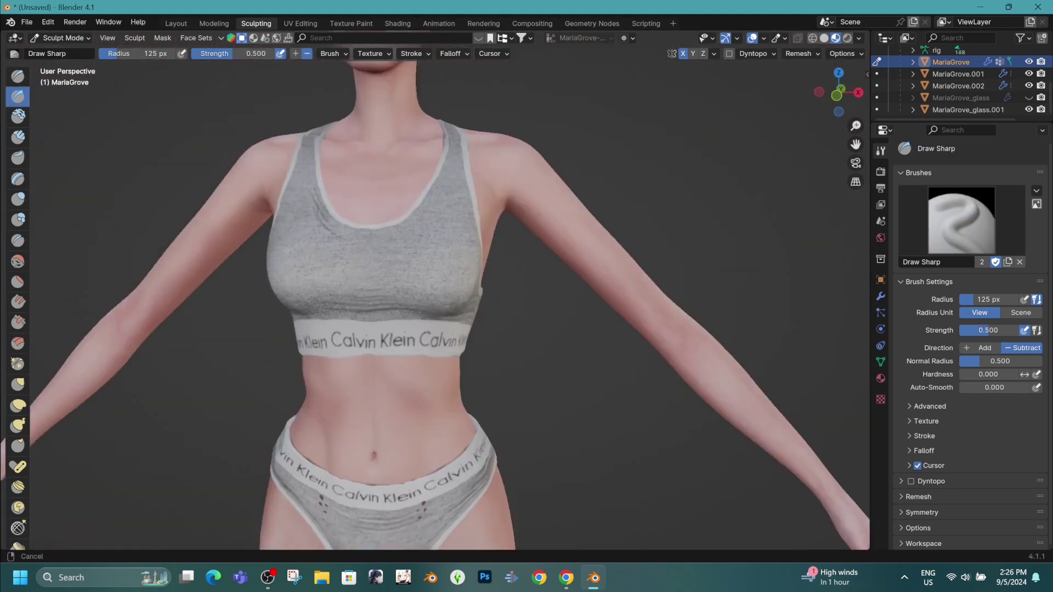
pyautogui.scroll(-3, 425, 464)
pyautogui.scroll(6, 384, 247)
pyautogui.moveTo(384, 247); pyautogui.dragTo(519, 273, button='middle')
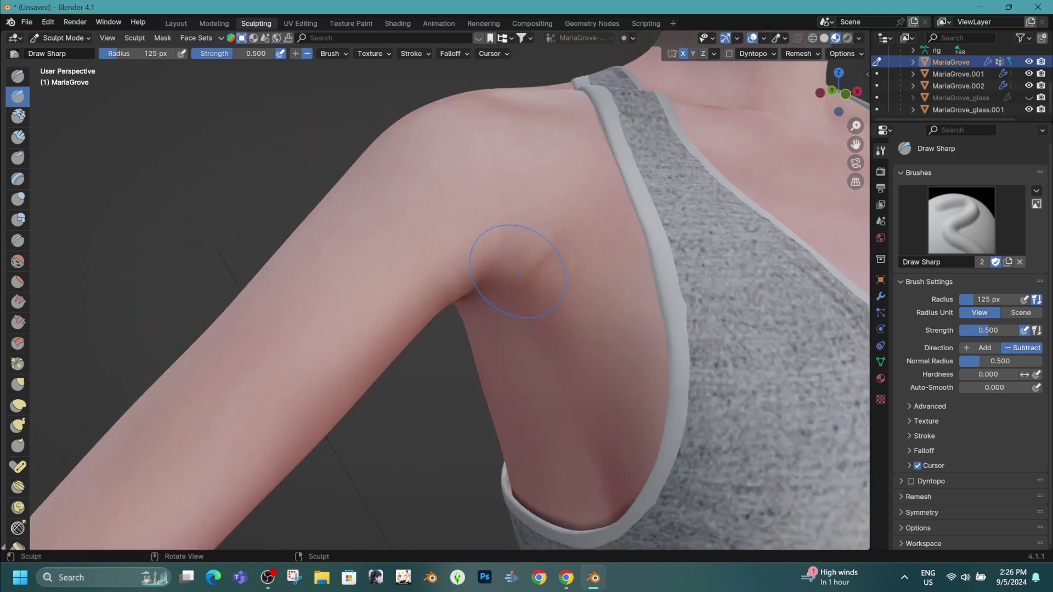
pyautogui.scroll(2, 584, 236)
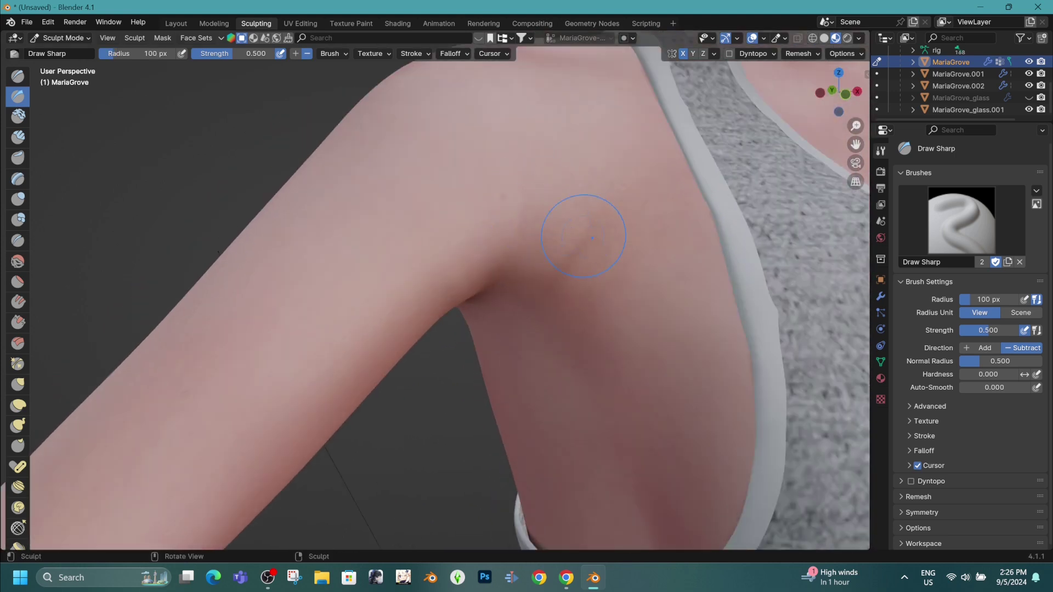
pyautogui.moveTo(494, 274); pyautogui.dragTo(535, 268, button='middle')
pyautogui.scroll(-2, 535, 268)
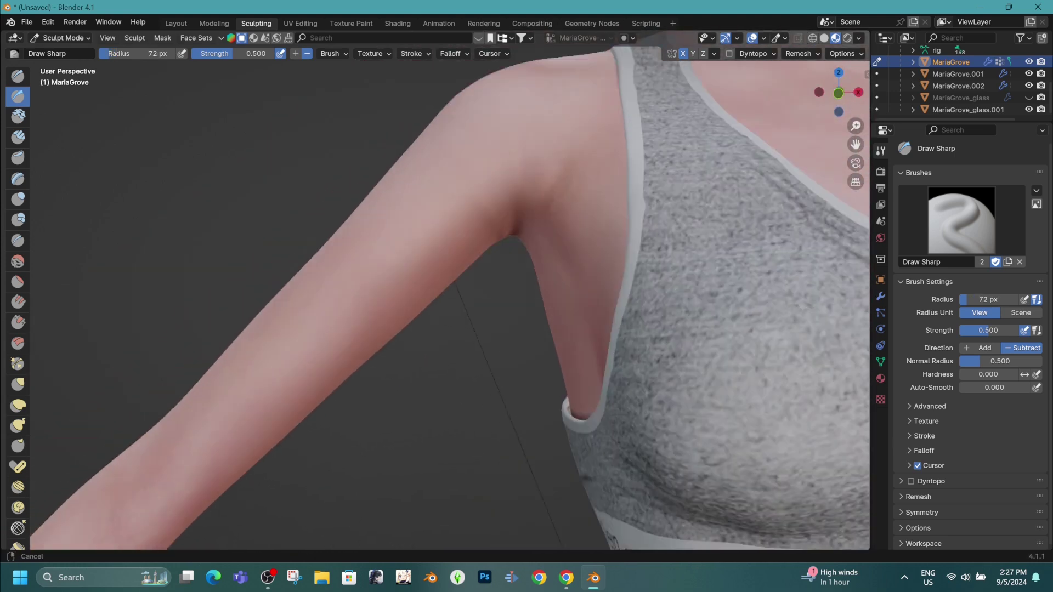
pyautogui.scroll(-3, 535, 268)
pyautogui.scroll(3, 535, 267)
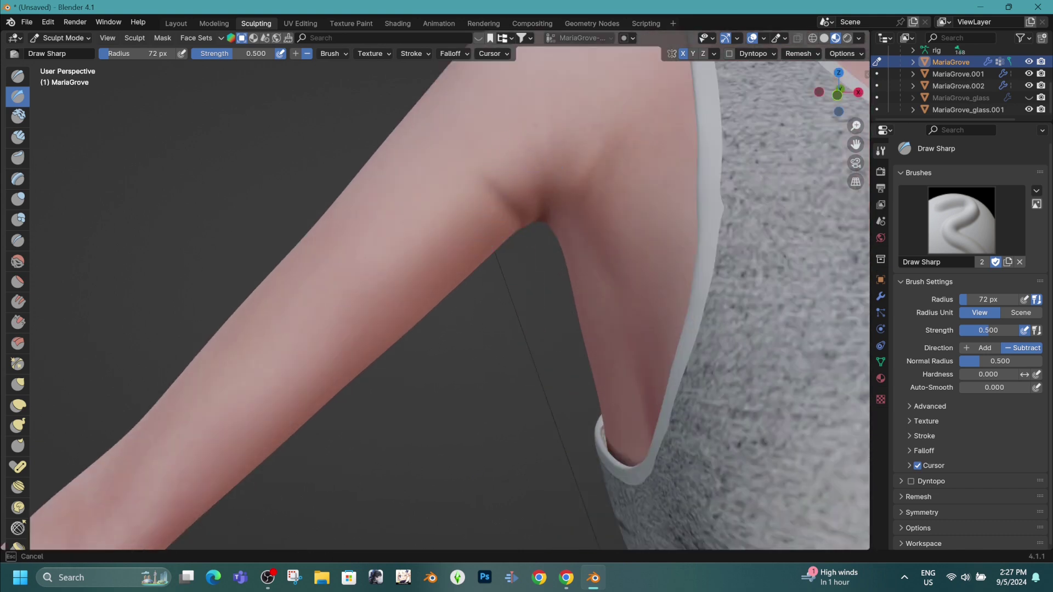
pyautogui.moveTo(535, 268); pyautogui.dragTo(584, 258, button='middle')
# - Switch to Inflate/Deflate at a 197 px radius and view the body from behind
pyautogui.press('i')
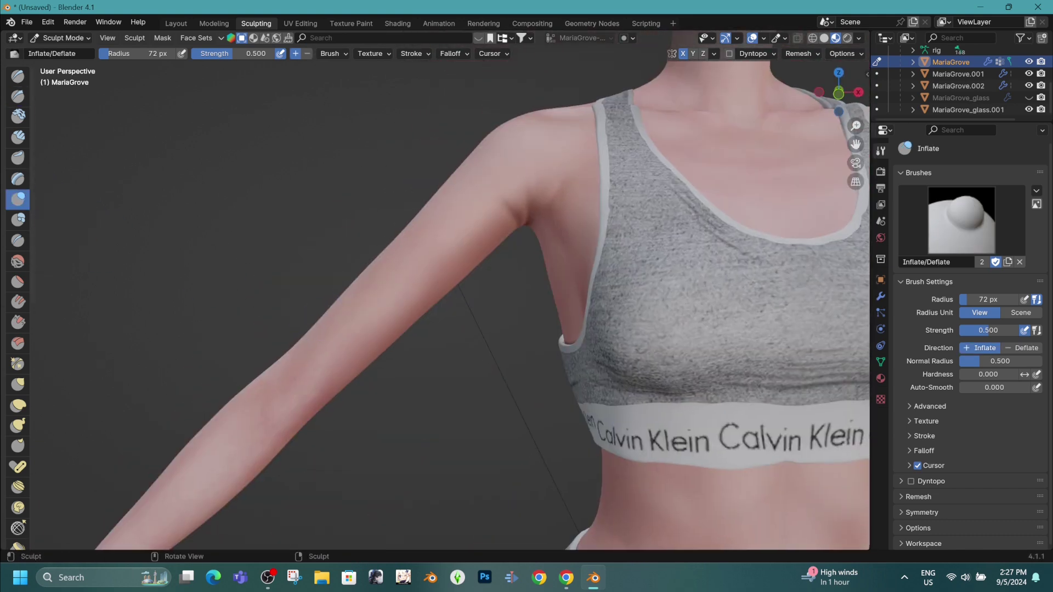
pyautogui.press('f')
pyautogui.press('Return')
pyautogui.moveTo(450, 351)
pyautogui.mouseDown(button='middle')
pyautogui.moveTo(434, 341)
pyautogui.moveTo(412, 235)
pyautogui.moveTo(303, 123)
pyautogui.mouseUp(button='middle')
pyautogui.scroll(-3, 303, 124)
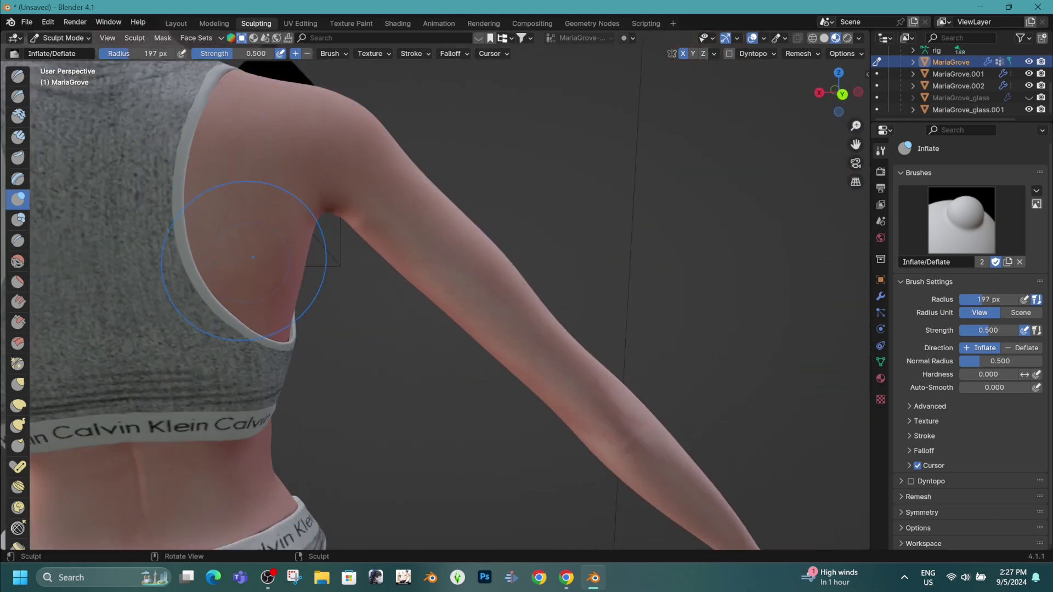
pyautogui.moveTo(329, 199); pyautogui.dragTo(518, 253, button='middle')
pyautogui.scroll(4, 461, 222)
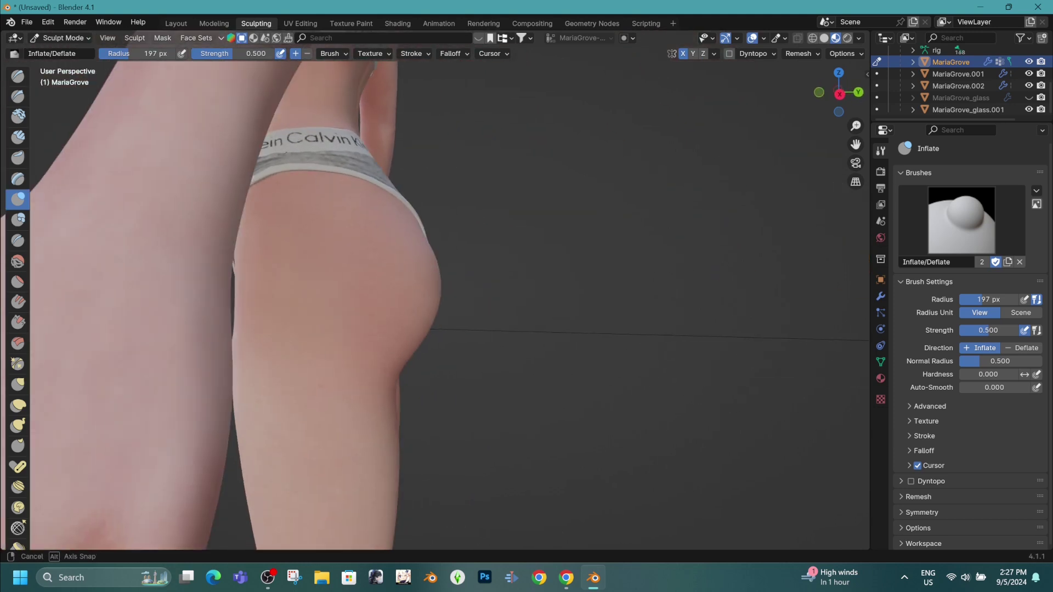
# - Snap to front view and shape the knees with Draw Sharp at 177 px
pyautogui.press('Escape')
pyautogui.moveTo(433, 271); pyautogui.dragTo(477, 274, button='middle')
pyautogui.press('KP_1')
pyautogui.scroll(5, 599, 223)
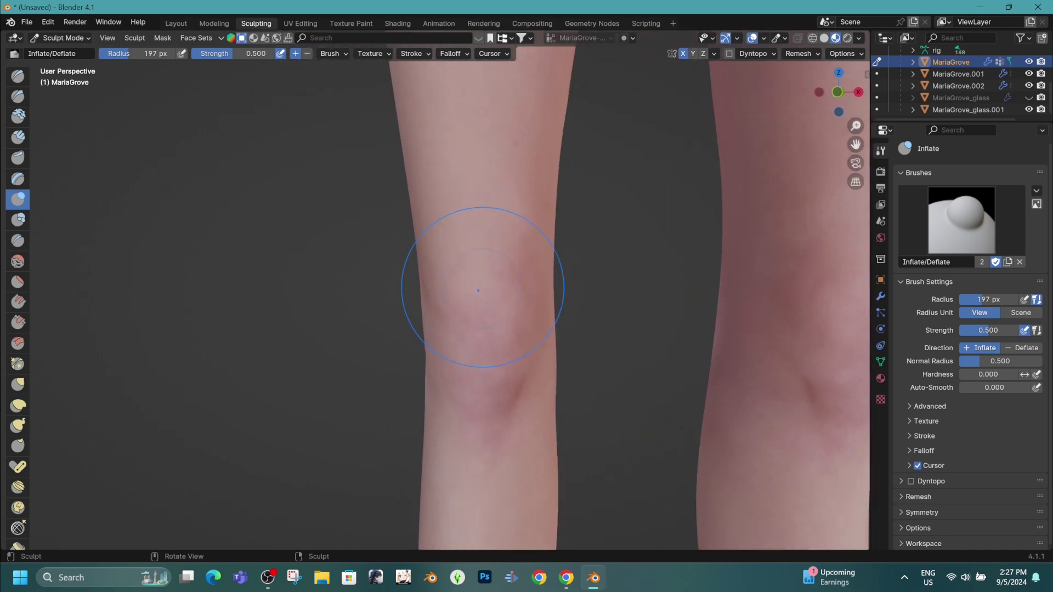
pyautogui.click(17, 96)
pyautogui.scroll(1, 529, 340)
pyautogui.press('[')
pyautogui.moveTo(527, 230)
pyautogui.mouseDown(button='middle')
pyautogui.moveTo(580, 179)
pyautogui.moveTo(444, 267)
pyautogui.moveTo(546, 261)
pyautogui.moveTo(483, 257)
pyautogui.moveTo(483, 285)
pyautogui.moveTo(483, 242)
pyautogui.mouseUp(button='middle')
# - Sculpt the inner thighs and legs, alternating Inflate and Draw Sharp brushes
pyautogui.press('i')
pyautogui.scroll(2, 483, 242)
pyautogui.click(18, 90)
pyautogui.scroll(-1, 459, 282)
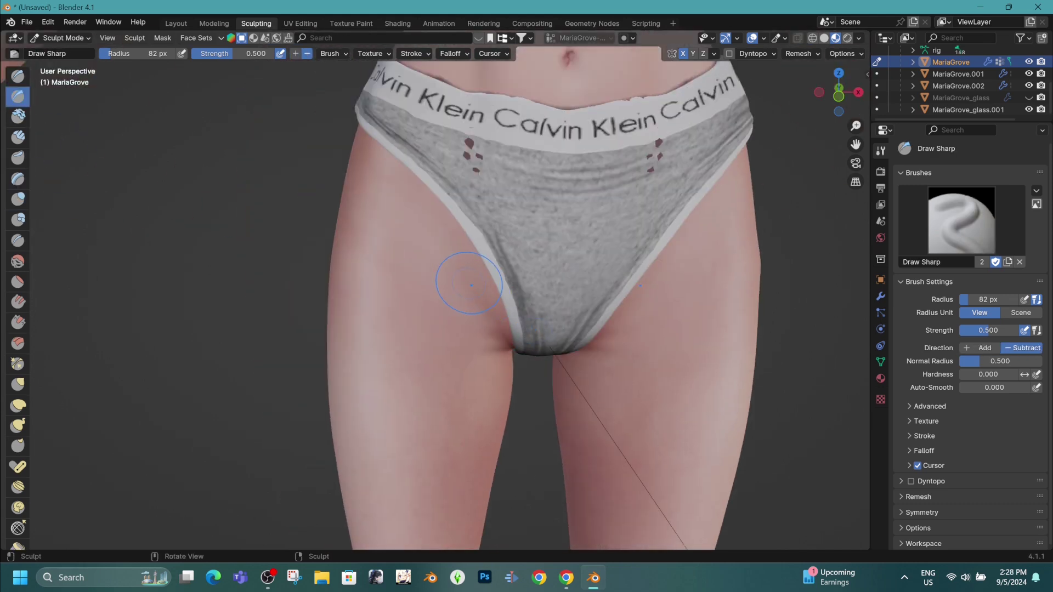
pyautogui.scroll(1, 442, 337)
pyautogui.moveTo(441, 337)
pyautogui.keyDown('shift'); pyautogui.mouseDown(button='middle')
pyautogui.moveTo(441, 249)
pyautogui.moveTo(384, 230)
pyautogui.mouseUp(button='middle'); pyautogui.keyUp('shift')
pyautogui.scroll(-2, 460, 239)
pyautogui.keyDown('shift'); pyautogui.moveTo(381, 367); pyautogui.dragTo(386, 282, button='middle'); pyautogui.keyUp('shift')
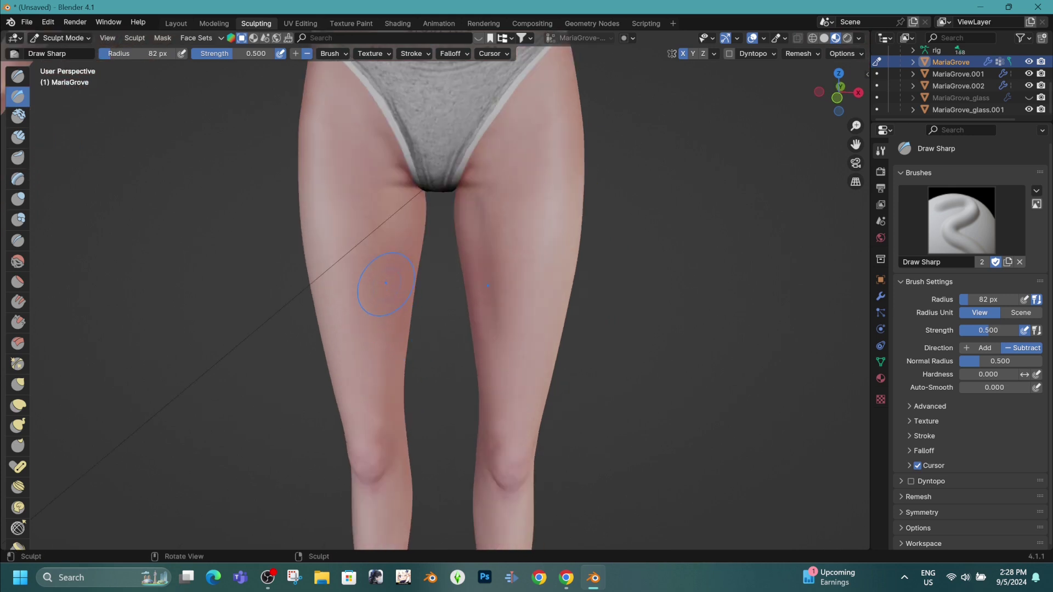
pyautogui.moveTo(24, 521); pyautogui.dragTo(353, 172, button='middle')
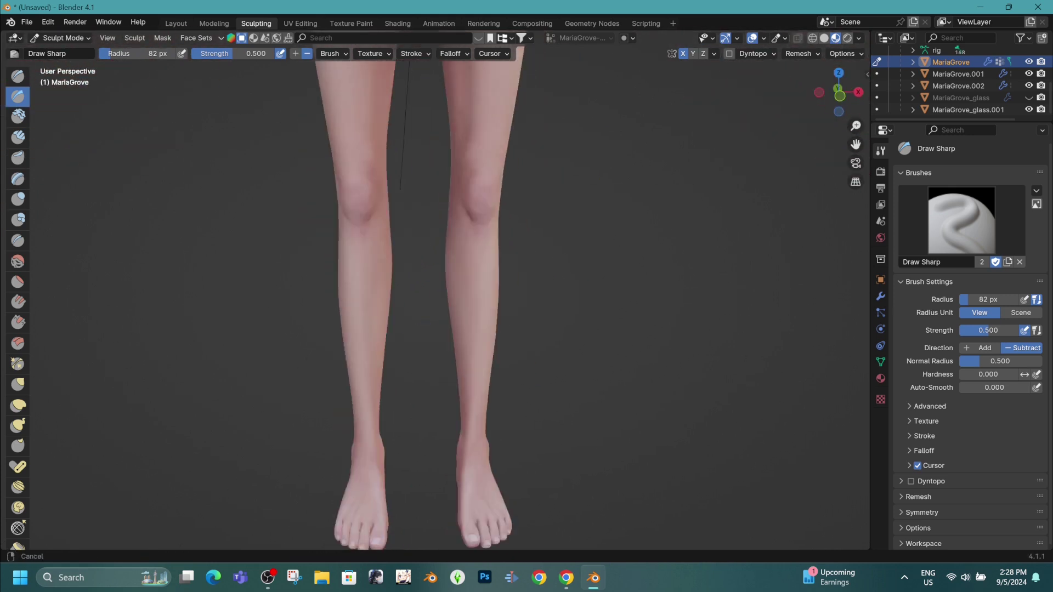
pyautogui.scroll(2, 354, 172)
pyautogui.moveTo(368, 414)
pyautogui.mouseDown(button='middle')
pyautogui.moveTo(417, 412)
pyautogui.moveTo(368, 414)
pyautogui.mouseUp(button='middle')
pyautogui.scroll(2, 368, 414)
# - Smooth out the shins with the Smooth brush, checking the back of the legs
pyautogui.hotkey('shift', 's')
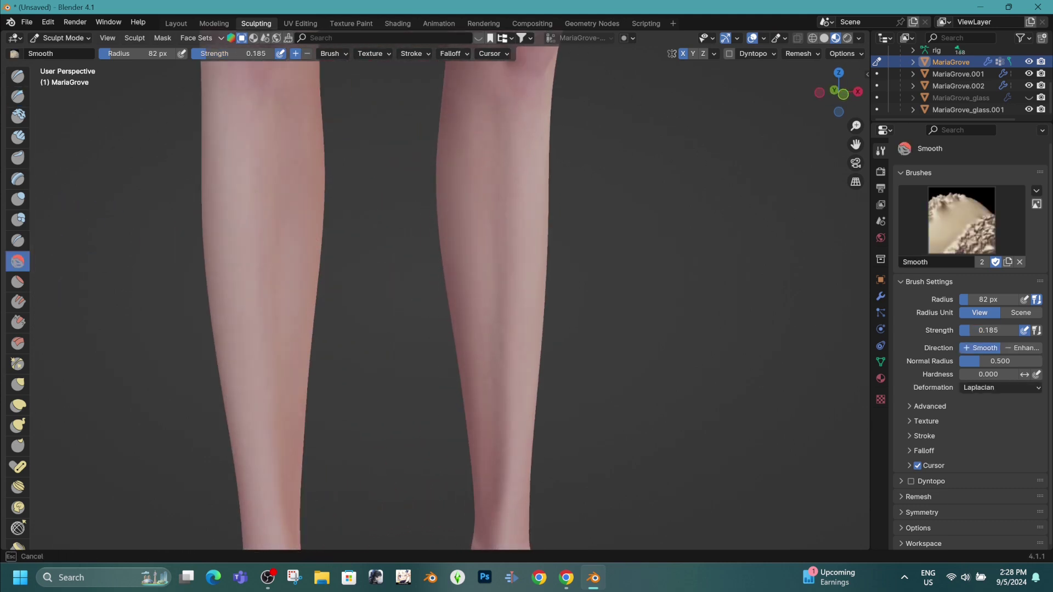
pyautogui.scroll(-3, 406, 83)
pyautogui.scroll(1, 407, 82)
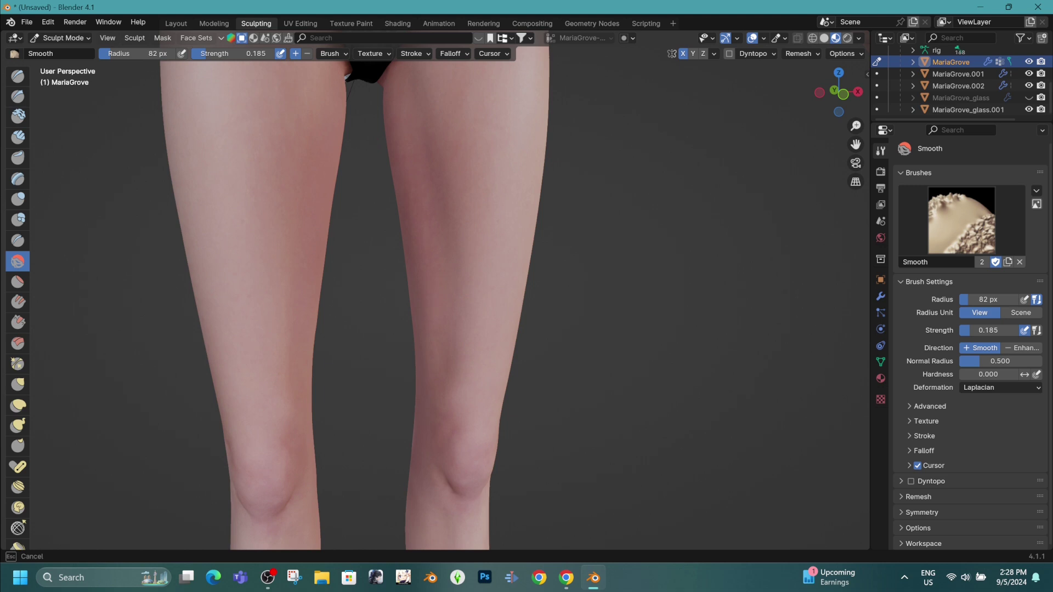
pyautogui.moveTo(406, 82); pyautogui.dragTo(384, 121, button='middle')
pyautogui.scroll(3, 384, 120)
# - Return to Draw Sharp, frame the hand and feet, then pick Inflate
pyautogui.click(18, 96)
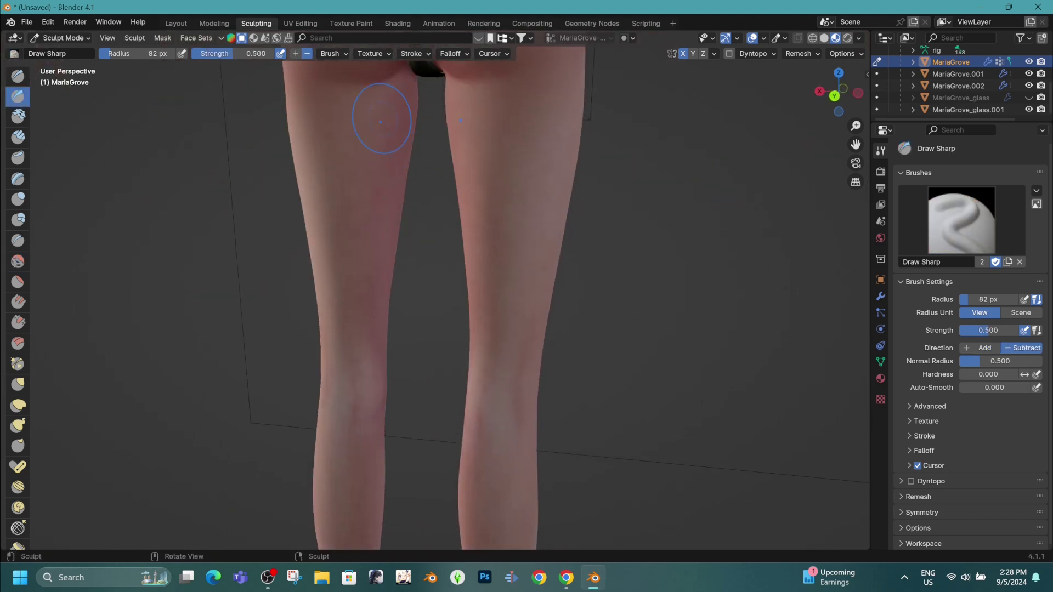
pyautogui.scroll(-5, 381, 118)
pyautogui.moveTo(381, 118)
pyautogui.mouseDown(button='middle')
pyautogui.moveTo(582, 293)
pyautogui.moveTo(543, 257)
pyautogui.moveTo(412, 235)
pyautogui.moveTo(455, 343)
pyautogui.moveTo(416, 394)
pyautogui.mouseUp(button='middle')
pyautogui.scroll(5, 581, 293)
pyautogui.scroll(4, 581, 294)
pyautogui.scroll(-4, 582, 294)
pyautogui.scroll(5, 543, 258)
pyautogui.press('i')
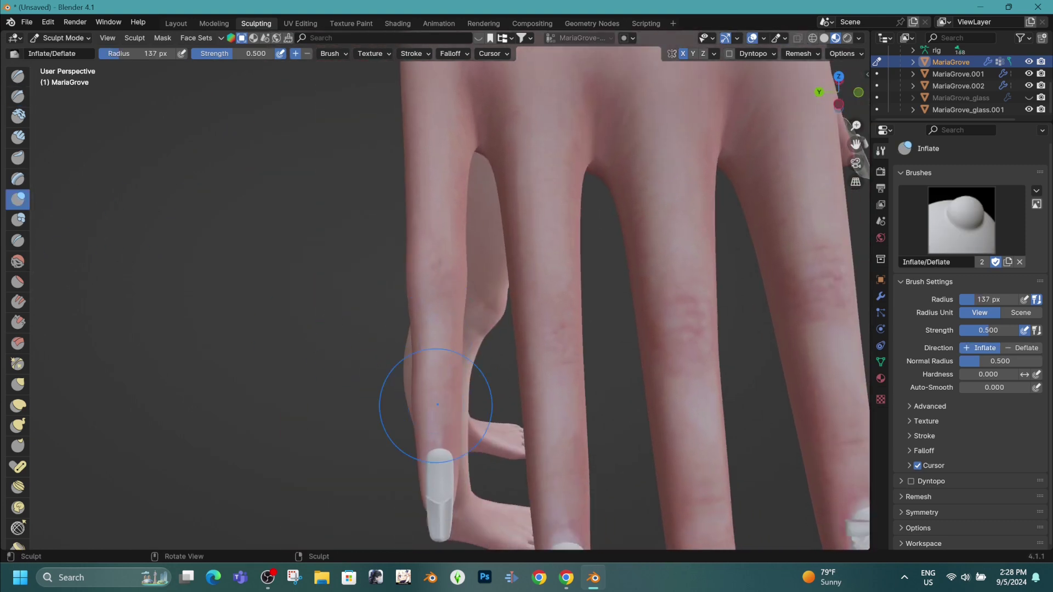
# - Inflate the fingers and fingertips around the long nails with the Inflate/Deflate brush
pyautogui.scroll(-4, 455, 393)
pyautogui.scroll(4, 454, 393)
pyautogui.hotkey('shift', 's')
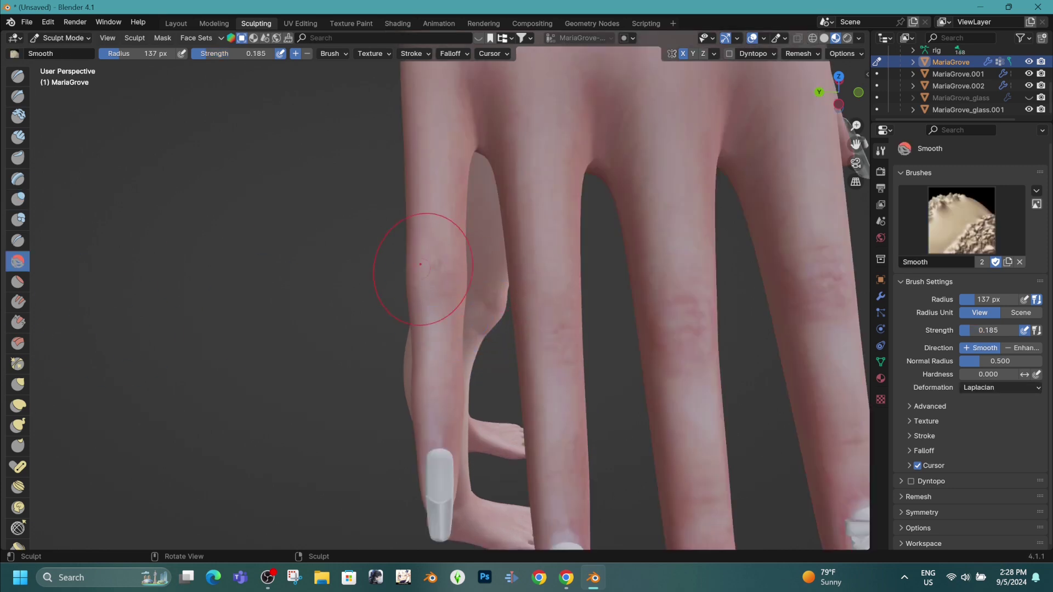
pyautogui.press('i')
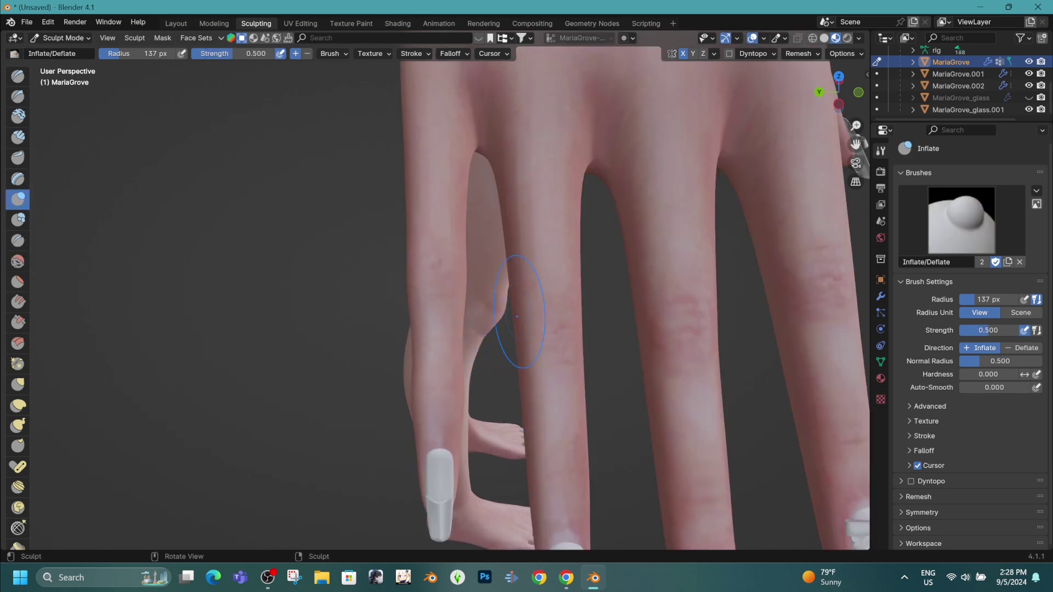
pyautogui.moveTo(505, 352)
pyautogui.keyDown('shift'); pyautogui.mouseDown(button='middle')
pyautogui.moveTo(403, 351)
pyautogui.moveTo(510, 361)
pyautogui.mouseUp(button='middle'); pyautogui.keyUp('shift')
pyautogui.keyDown('shift'); pyautogui.moveTo(519, 183); pyautogui.dragTo(381, 192, button='middle'); pyautogui.keyUp('shift')
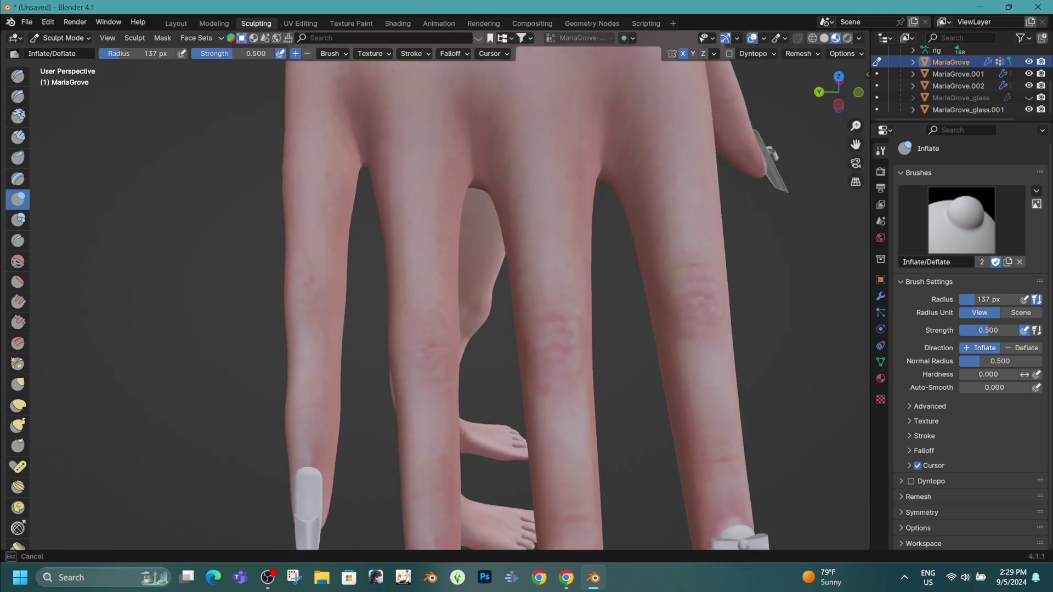
pyautogui.keyDown('shift'); pyautogui.moveTo(622, 176); pyautogui.dragTo(400, 241, button='middle'); pyautogui.keyUp('shift')
pyautogui.keyDown('shift'); pyautogui.moveTo(239, 360); pyautogui.dragTo(434, 239, button='middle'); pyautogui.keyUp('shift')
pyautogui.keyDown('shift'); pyautogui.moveTo(372, 412); pyautogui.dragTo(404, 321, button='middle'); pyautogui.keyUp('shift')
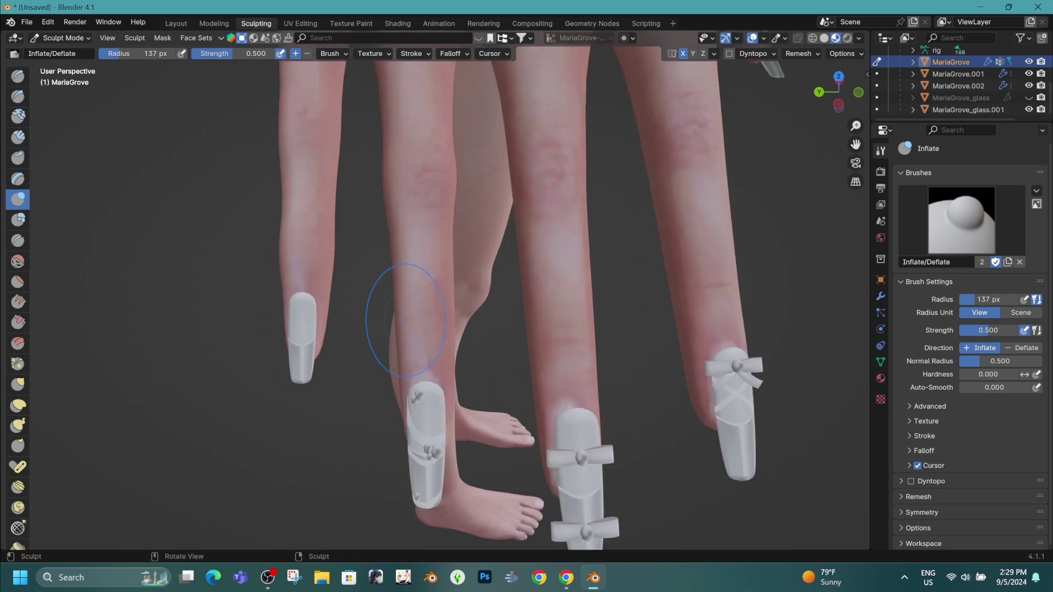
pyautogui.moveTo(439, 274)
pyautogui.keyDown('ctrl'); pyautogui.mouseDown(button='middle')
pyautogui.moveTo(439, 357)
pyautogui.moveTo(438, 231)
pyautogui.moveTo(285, 307)
pyautogui.moveTo(417, 258)
pyautogui.moveTo(492, 308)
pyautogui.moveTo(458, 258)
pyautogui.moveTo(474, 268)
pyautogui.moveTo(439, 308)
pyautogui.moveTo(438, 351)
pyautogui.moveTo(439, 307)
pyautogui.moveTo(483, 329)
pyautogui.moveTo(423, 353)
pyautogui.mouseUp(button='middle'); pyautogui.keyUp('ctrl')
pyautogui.scroll(6, 423, 353)
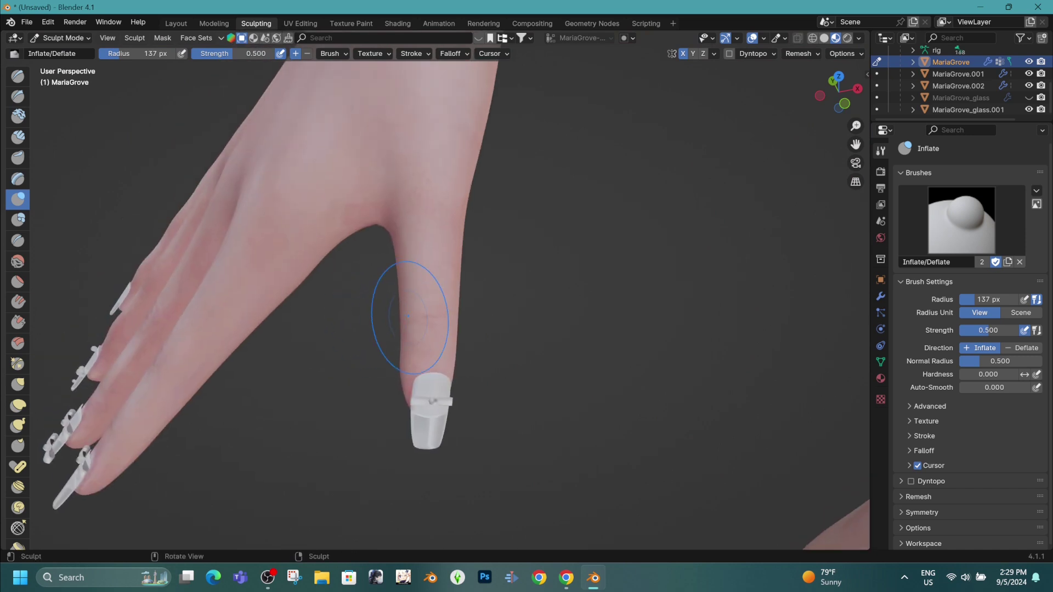
pyautogui.scroll(4, 409, 317)
pyautogui.scroll(-4, 400, 305)
pyautogui.keyDown('shift'); pyautogui.moveTo(400, 305); pyautogui.dragTo(310, 335, button='middle'); pyautogui.keyUp('shift')
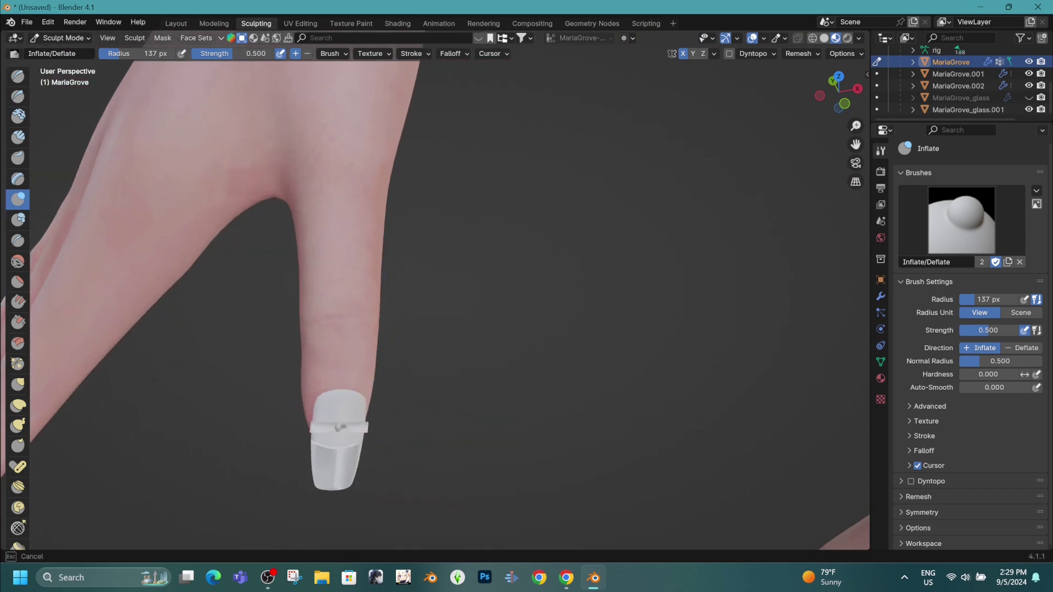
# - Smooth the fingertips near the nails, then return to Inflate/Deflate for the back of the hand
pyautogui.click(17, 261)
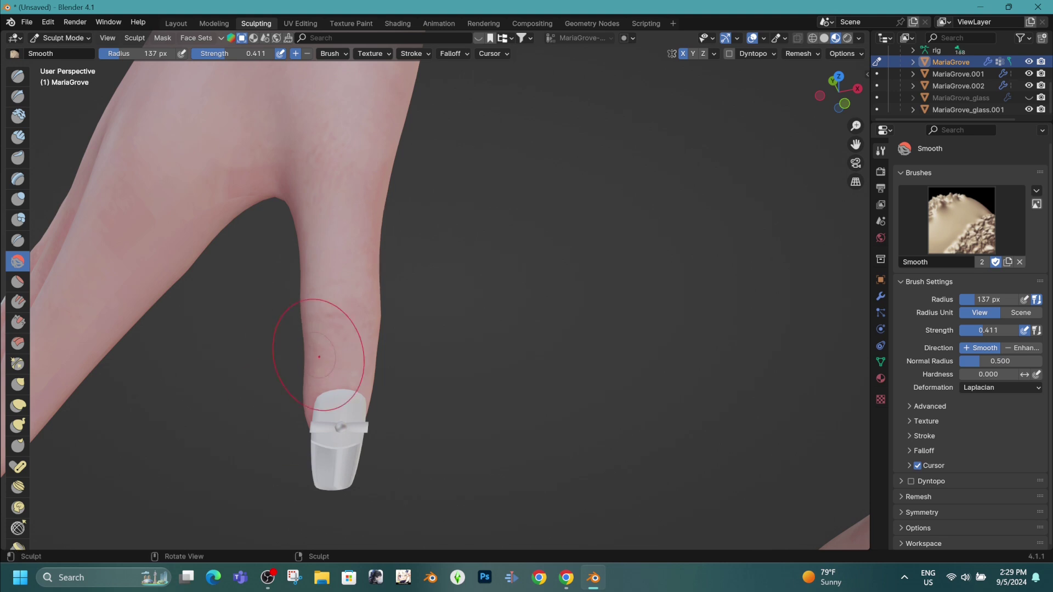
pyautogui.scroll(-5, 369, 362)
pyautogui.moveTo(369, 362); pyautogui.dragTo(156, 207, button='middle')
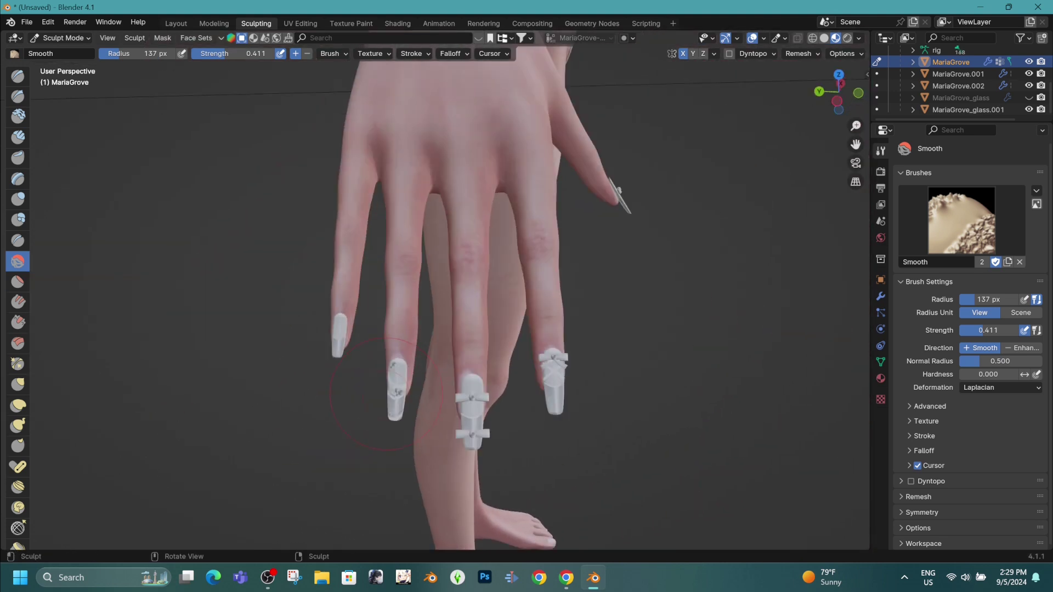
pyautogui.scroll(1, 156, 208)
pyautogui.press('i')
pyautogui.scroll(3, 333, 247)
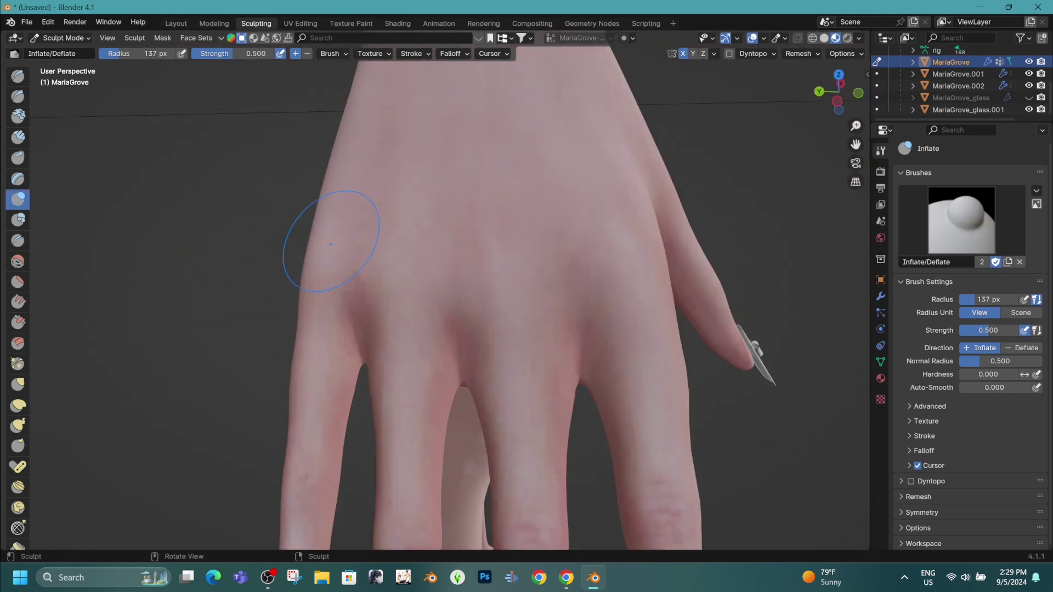
# - Carve subtle knuckle creases along the fingers with the 57 px Draw Sharp brush in Subtract mode
pyautogui.keyDown('shift'); pyautogui.moveTo(610, 283); pyautogui.dragTo(713, 82, button='middle'); pyautogui.keyUp('shift')
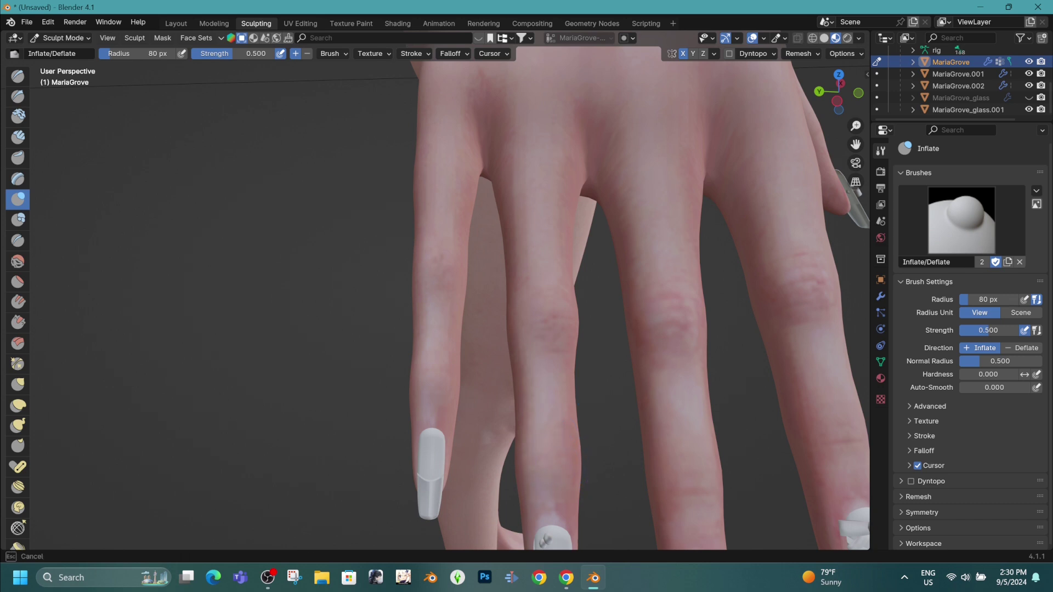
pyautogui.keyDown('shift'); pyautogui.moveTo(685, 488); pyautogui.dragTo(602, 455, button='middle'); pyautogui.keyUp('shift')
pyautogui.scroll(-3, 743, 387)
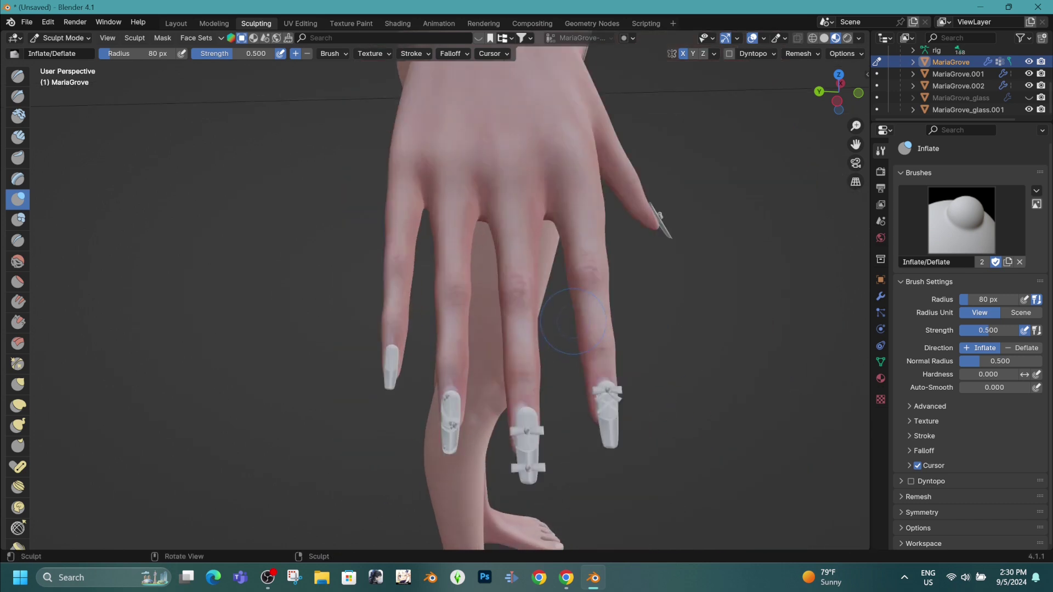
pyautogui.moveTo(743, 387); pyautogui.dragTo(614, 362, button='middle')
pyautogui.moveTo(579, 396)
pyautogui.mouseDown(button='middle')
pyautogui.moveTo(466, 379)
pyautogui.moveTo(444, 390)
pyautogui.moveTo(454, 439)
pyautogui.moveTo(425, 378)
pyautogui.moveTo(369, 319)
pyautogui.mouseUp(button='middle')
pyautogui.scroll(3, 466, 378)
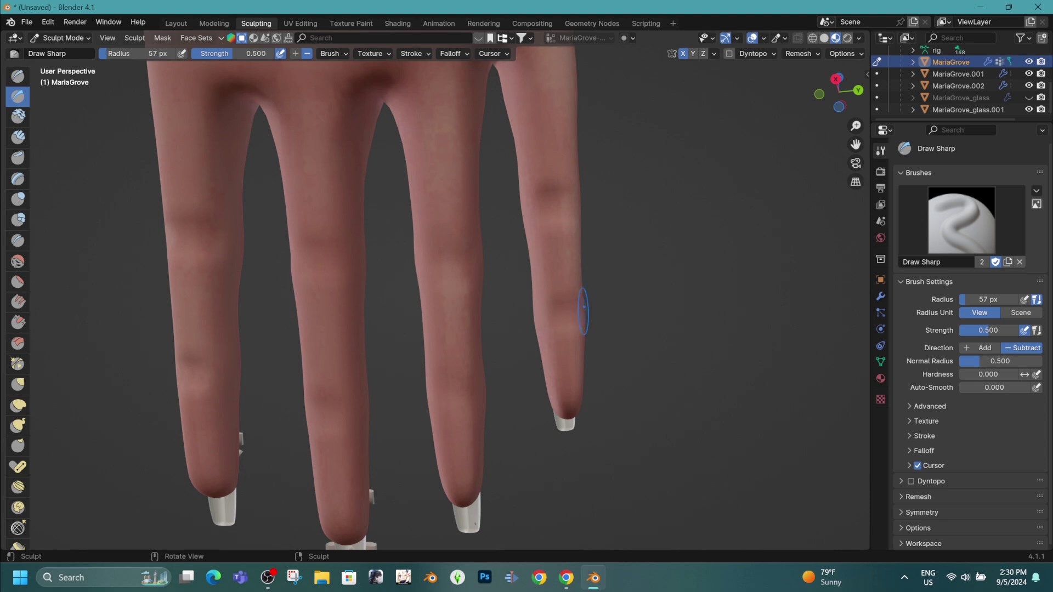
pyautogui.scroll(-5, 565, 309)
pyautogui.moveTo(548, 329); pyautogui.dragTo(467, 371, button='middle')
pyautogui.scroll(8, 467, 370)
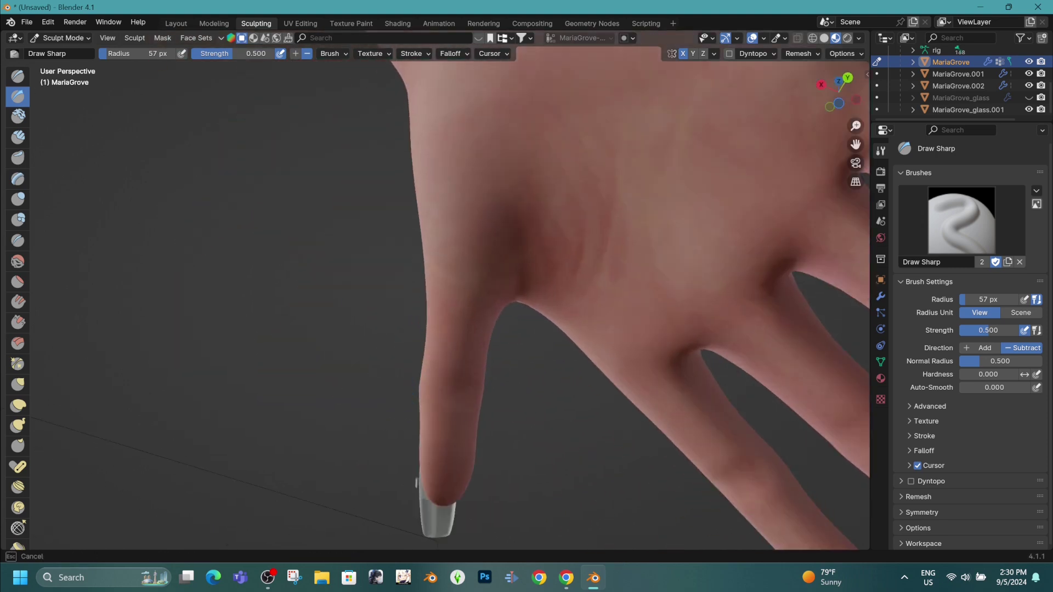
pyautogui.scroll(-5, 454, 295)
pyautogui.moveTo(455, 296); pyautogui.dragTo(500, 287, button='middle')
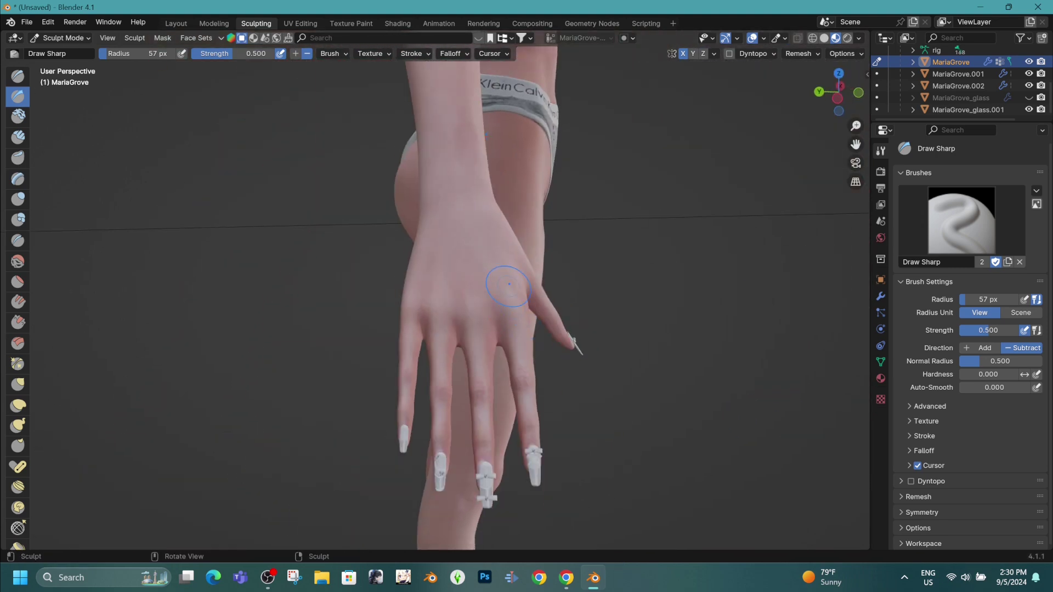
# - In Layout, take the Maria armature out of pose mode and view through the scene camera
pyautogui.click(176, 23)
pyautogui.click(928, 100)
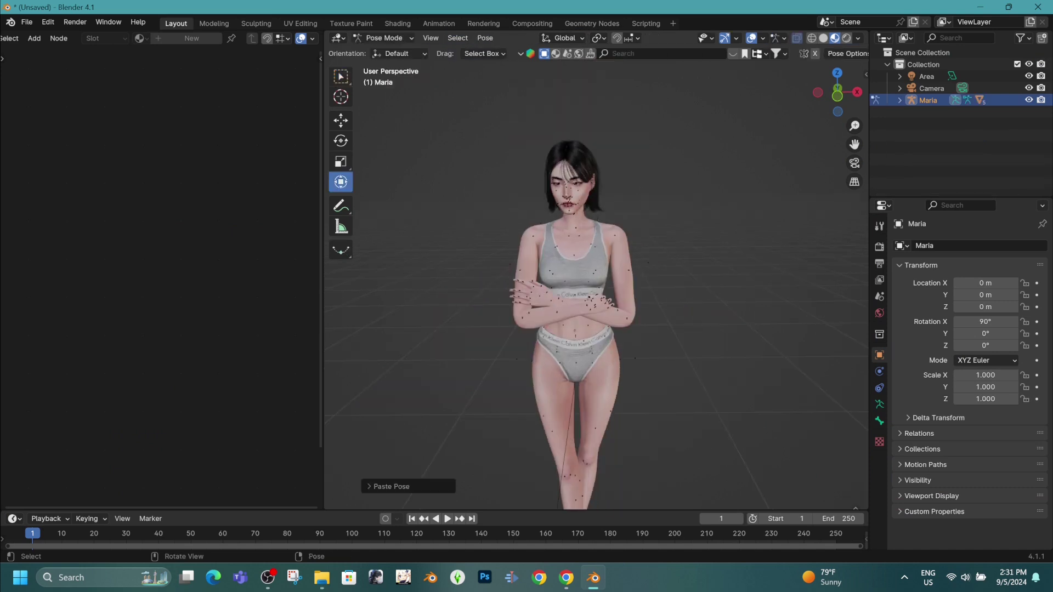
pyautogui.click(390, 51)
pyautogui.scroll(4, 596, 285)
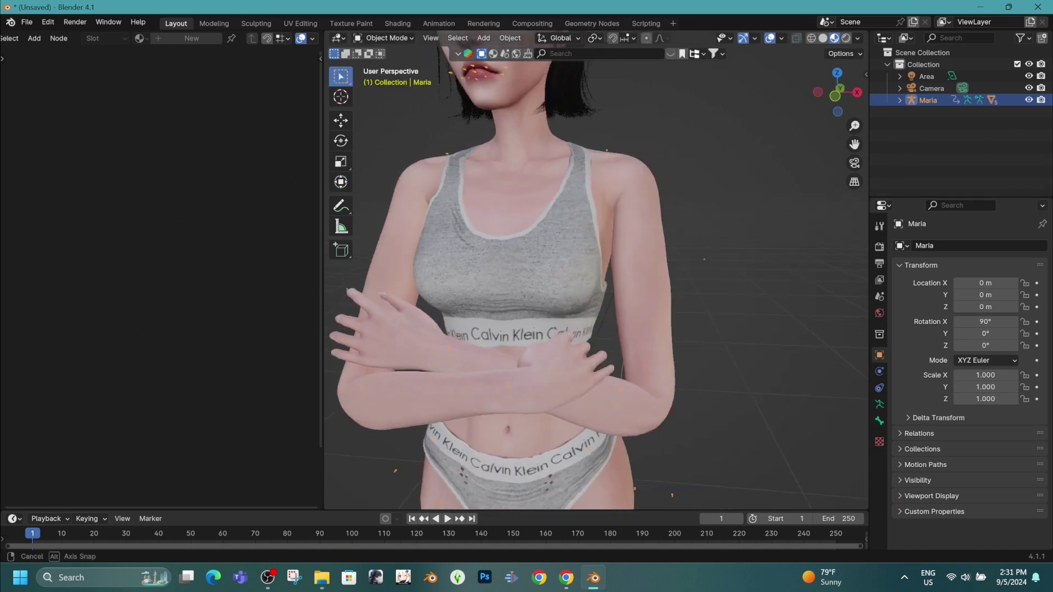
pyautogui.scroll(-6, 596, 285)
pyautogui.press('KP_0')
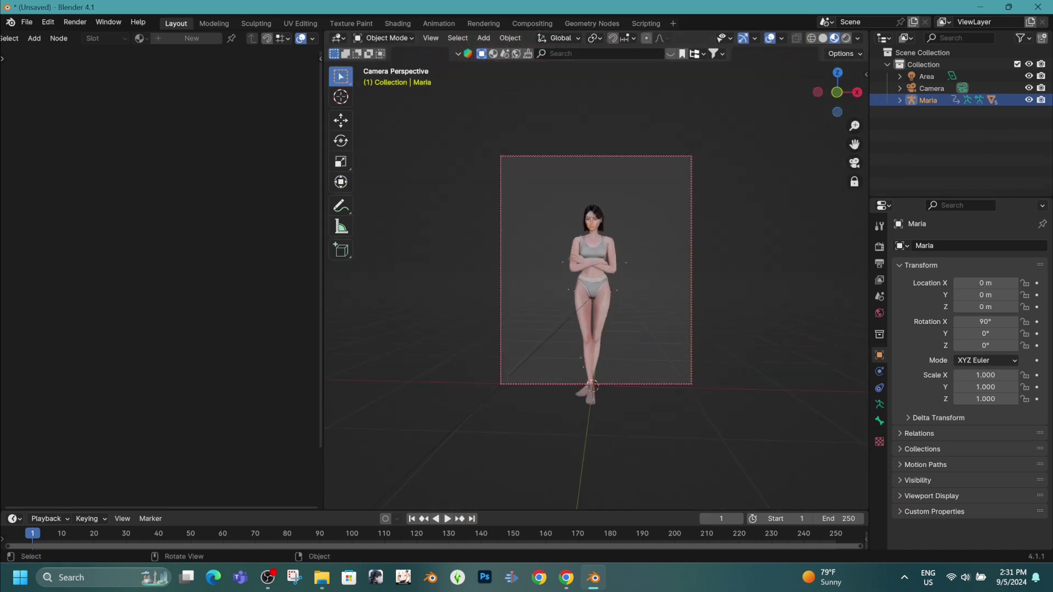
pyautogui.scroll(3, 596, 268)
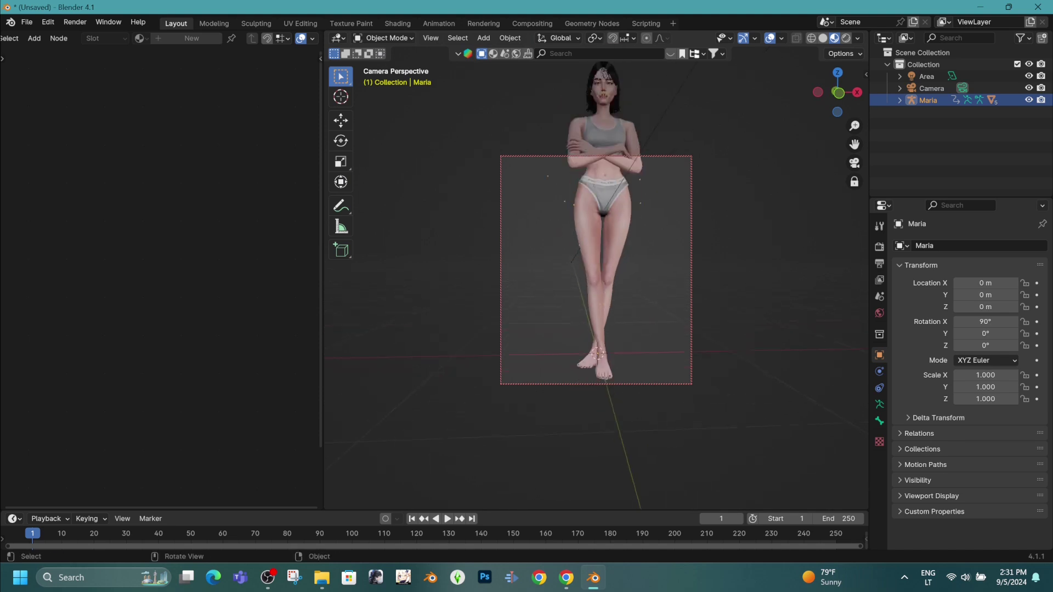
pyautogui.scroll(-5, 596, 269)
# - Delete the unwanted toe faces from MariaGrove_glass in the UV Editing workspace
pyautogui.click(592, 303)
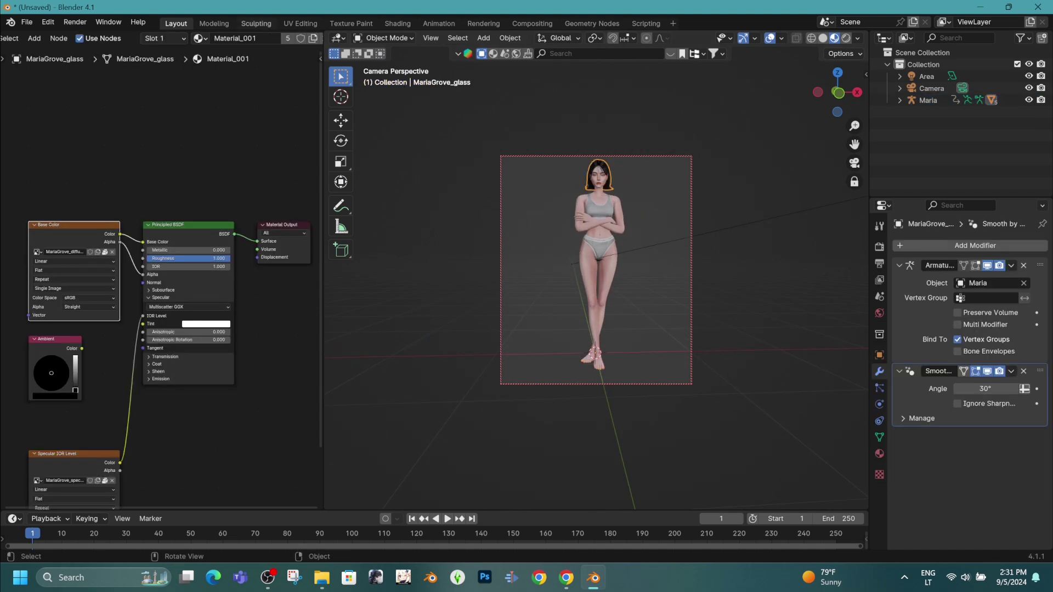
pyautogui.click(300, 23)
pyautogui.press('x')
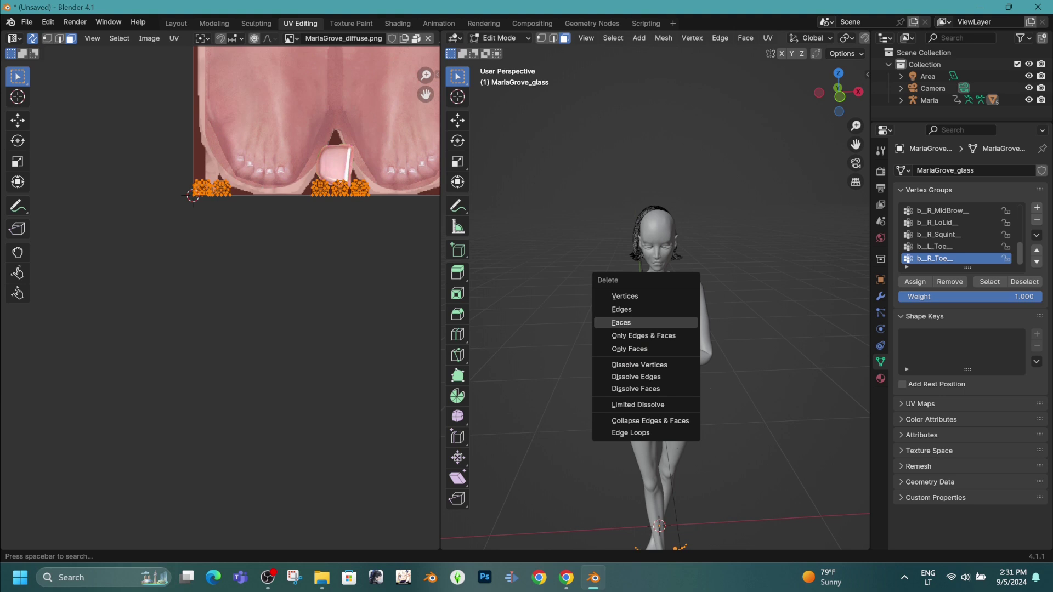
pyautogui.click(612, 322)
# - Back in Layout, select the Area light and bring up its light settings
pyautogui.click(176, 23)
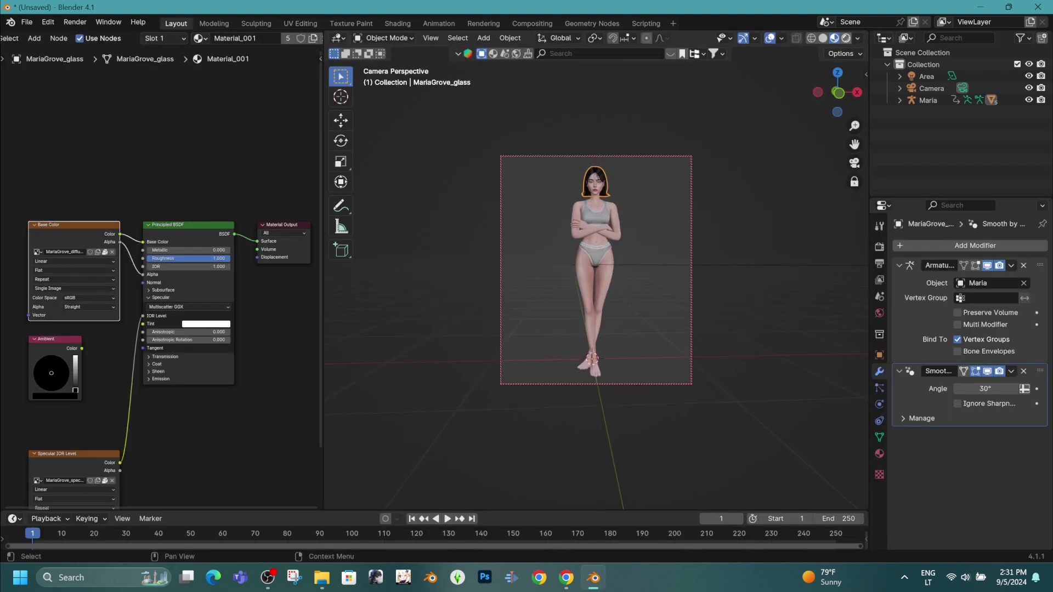
pyautogui.click(926, 76)
pyautogui.click(879, 405)
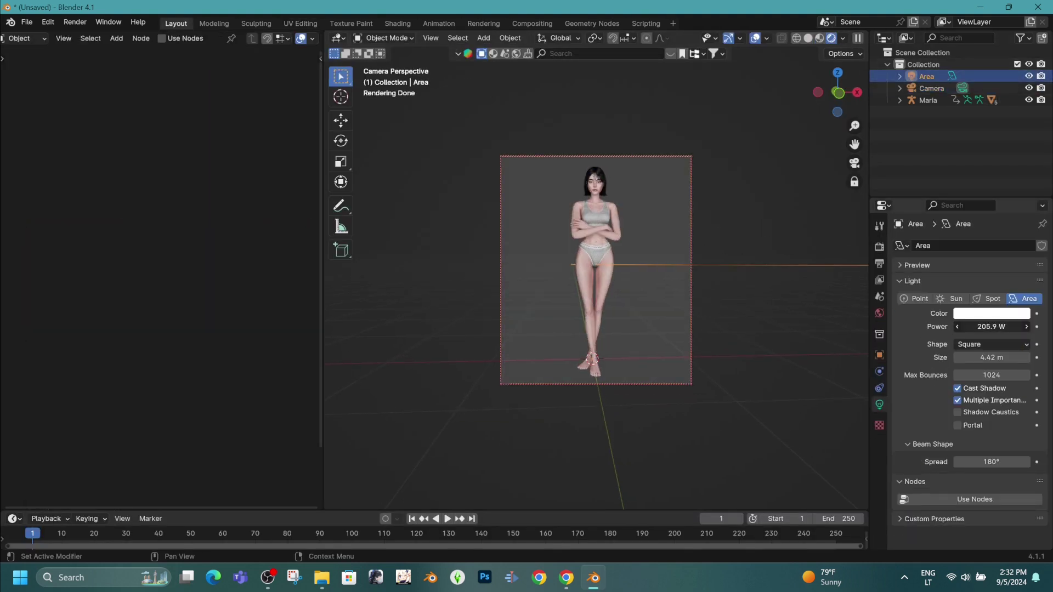
# - Set the world background colour to black
pyautogui.click(33, 81)
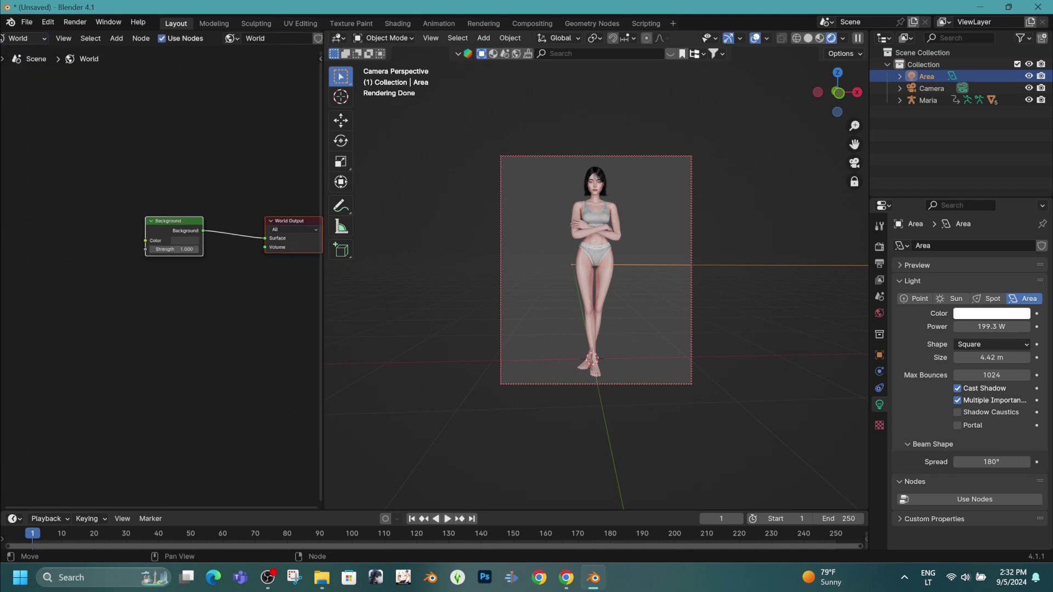
pyautogui.click(184, 240)
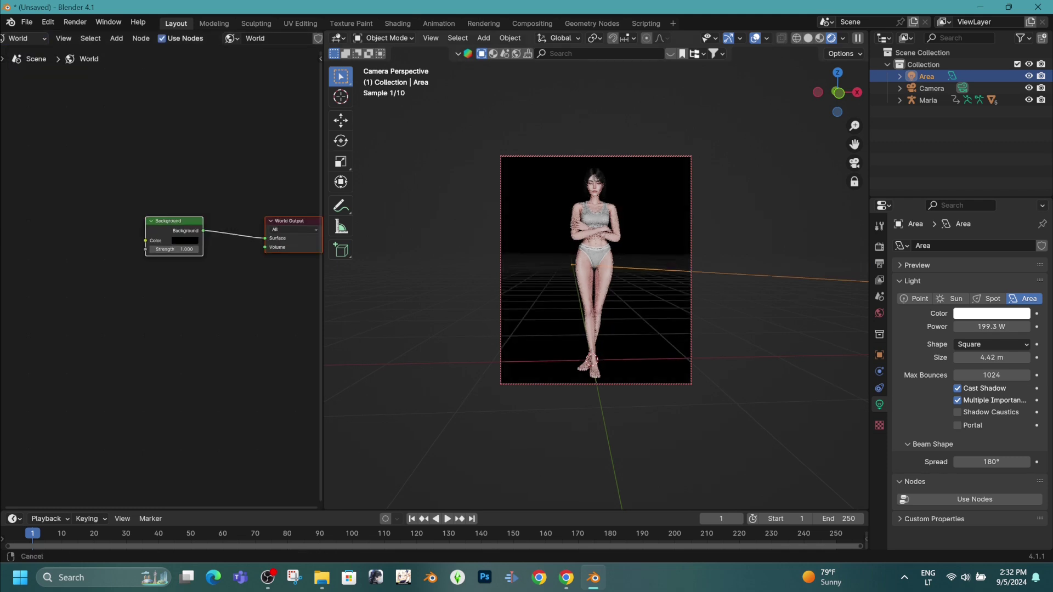
pyautogui.moveTo(596, 274); pyautogui.dragTo(477, 247, button='middle')
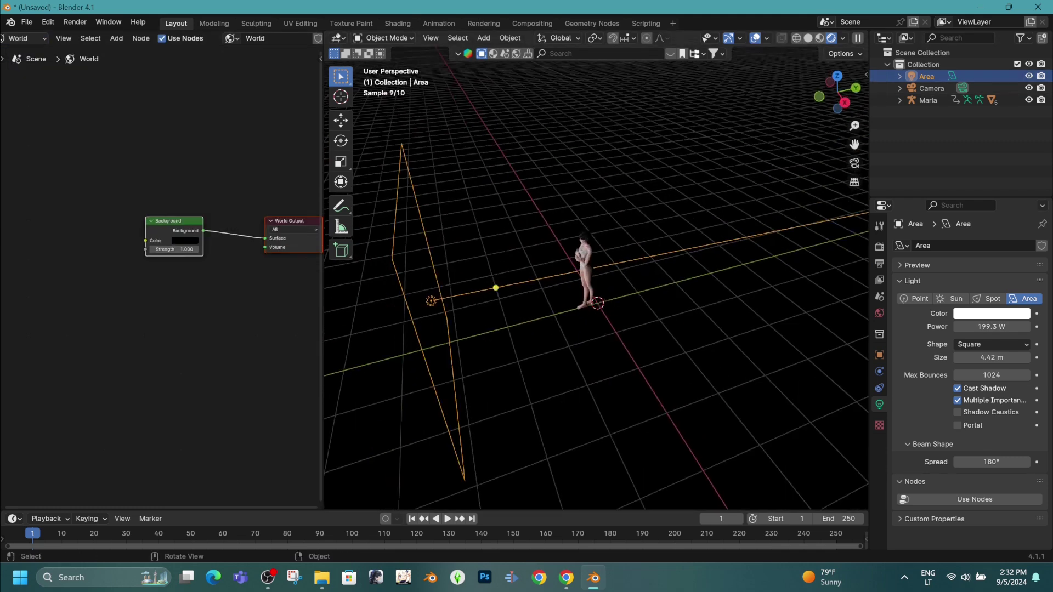
# - Paste a copy of the Area light and place it to the figure's right, aimed at her
pyautogui.hotkey('ctrl', 'v')
pyautogui.hotkey('shift', 'space')
pyautogui.press('t')
pyautogui.moveTo(431, 301); pyautogui.dragTo(608, 216)
pyautogui.press('KP_0')
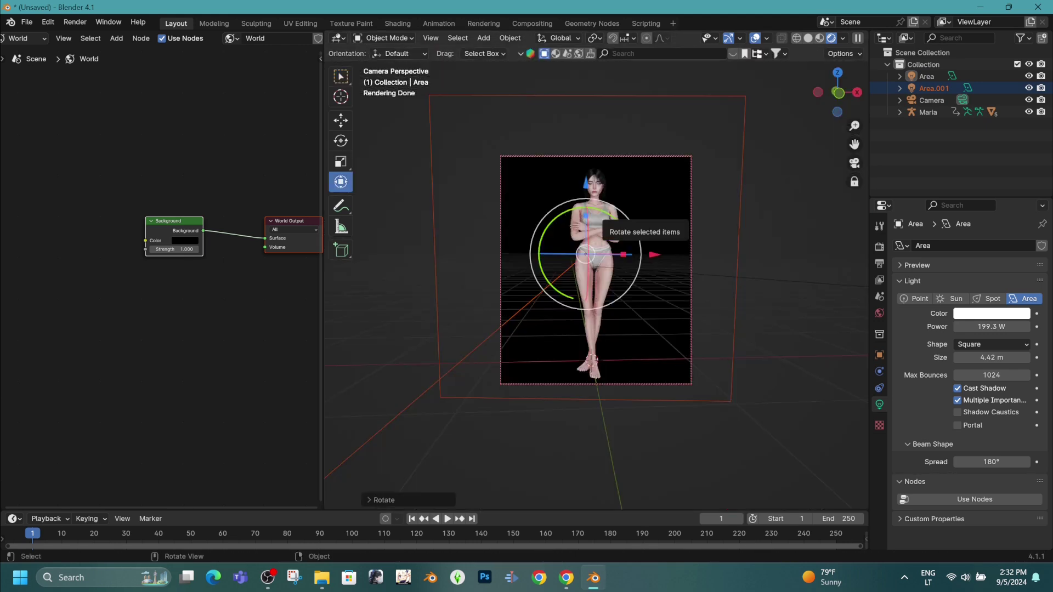
# - Set the render resolution height to 2000 px for a square image
pyautogui.click(879, 263)
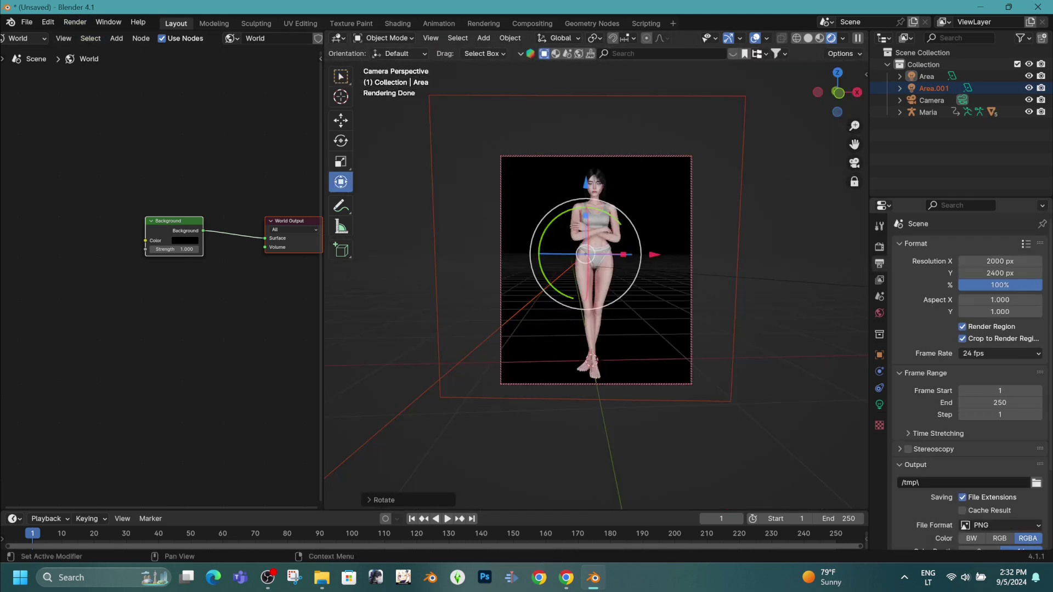
pyautogui.write('2000')
pyautogui.press('Return')
pyautogui.click(879, 246)
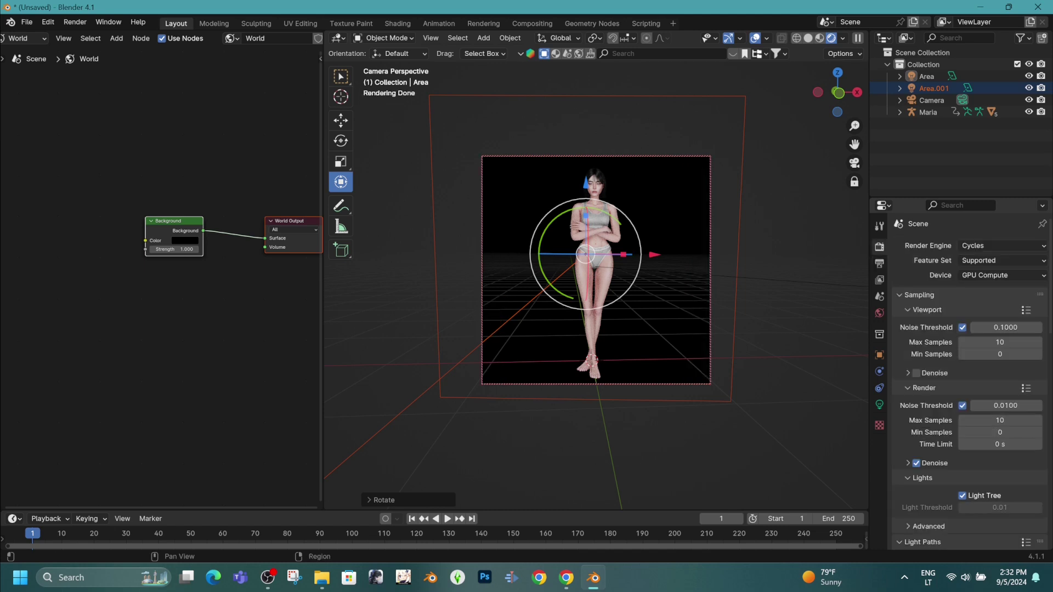
# - Render the image in Cycles against the black background and close the result window
pyautogui.click(101, 35)
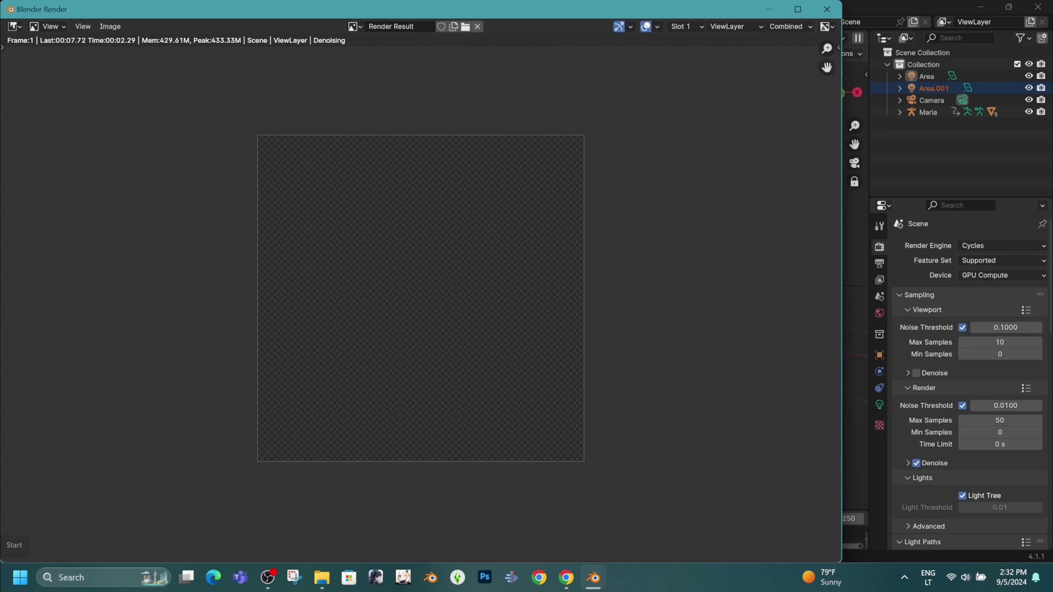
pyautogui.scroll(5, 421, 296)
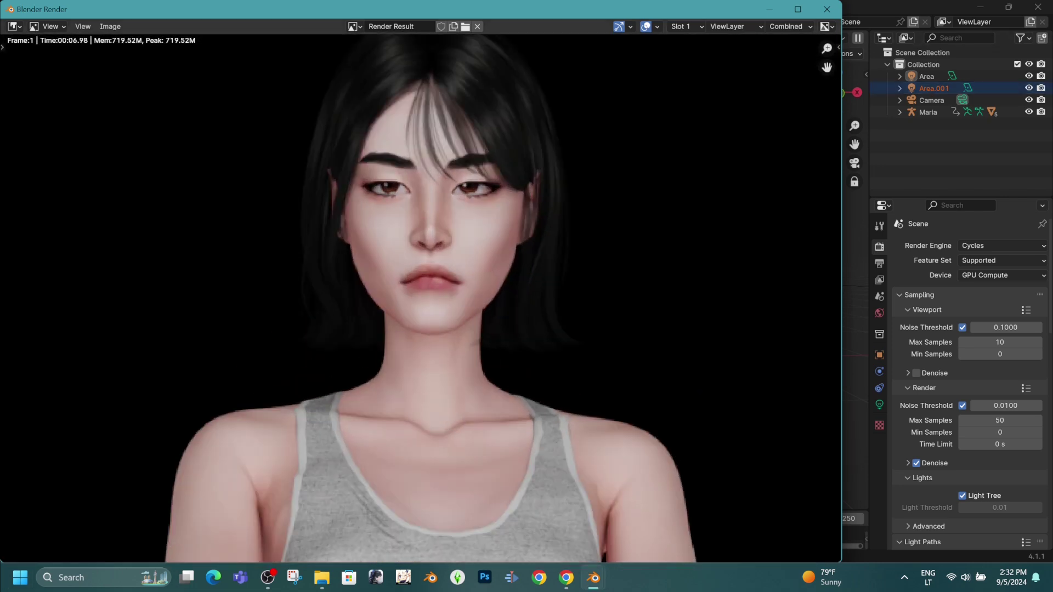
pyautogui.scroll(-5, 421, 296)
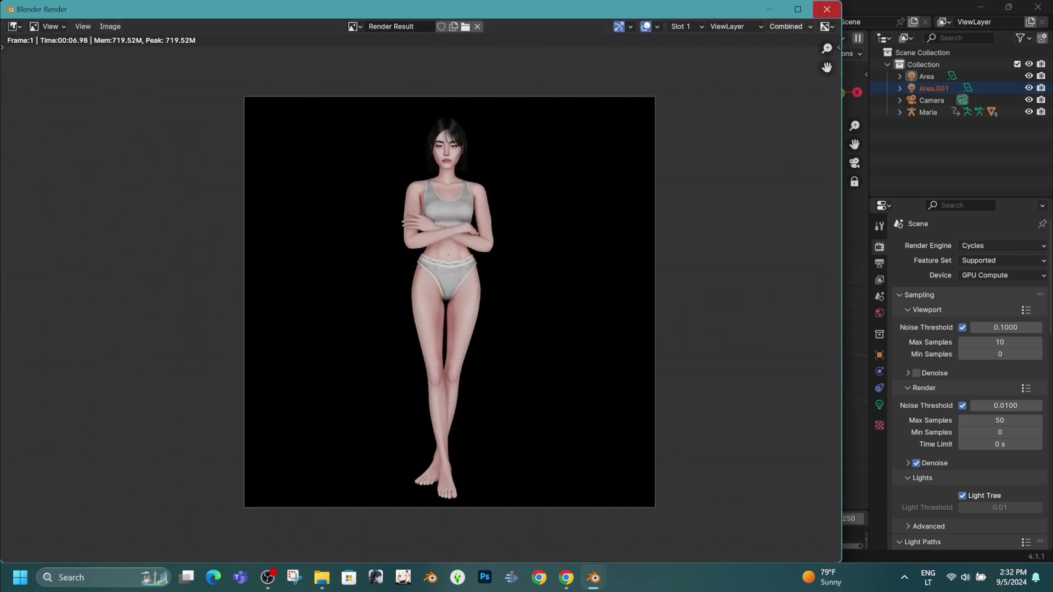
pyautogui.click(826, 8)
# - Brighten the world background to light grey and render the figure again
pyautogui.moveTo(254, 184); pyautogui.dragTo(254, 137)
pyautogui.click(77, 22)
pyautogui.click(102, 35)
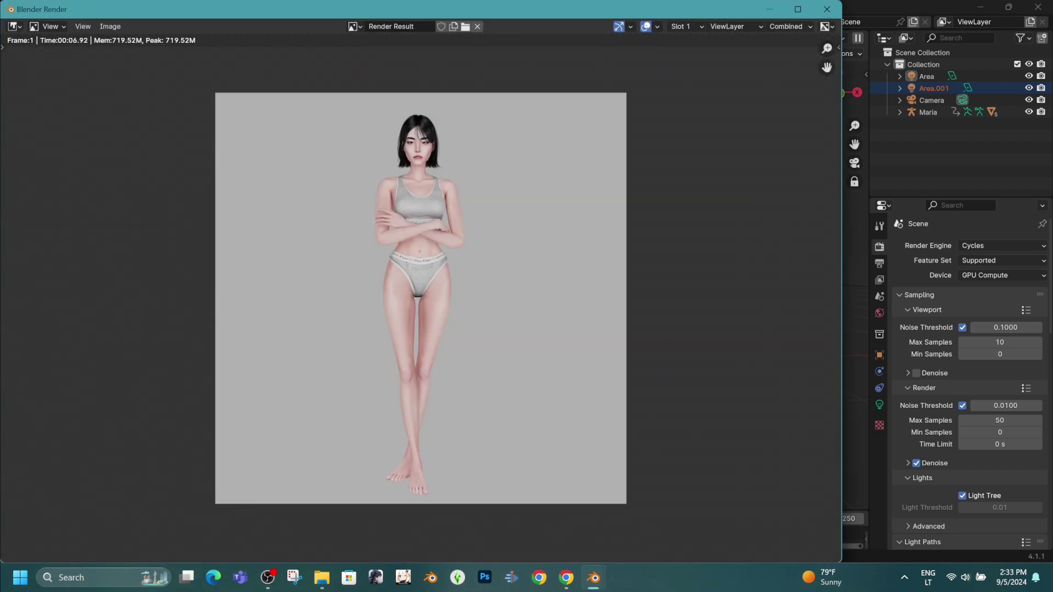
pyautogui.scroll(4, 422, 297)
pyautogui.scroll(-3, 422, 296)
pyautogui.scroll(2, 421, 296)
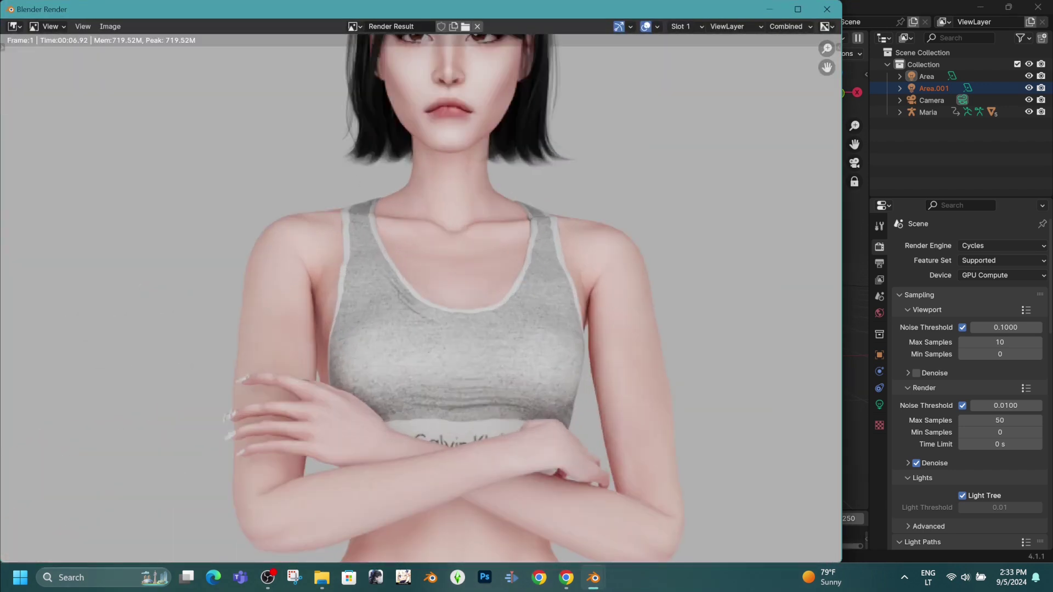
pyautogui.scroll(-3, 421, 296)
pyautogui.scroll(5, 421, 296)
pyautogui.scroll(-3, 421, 296)
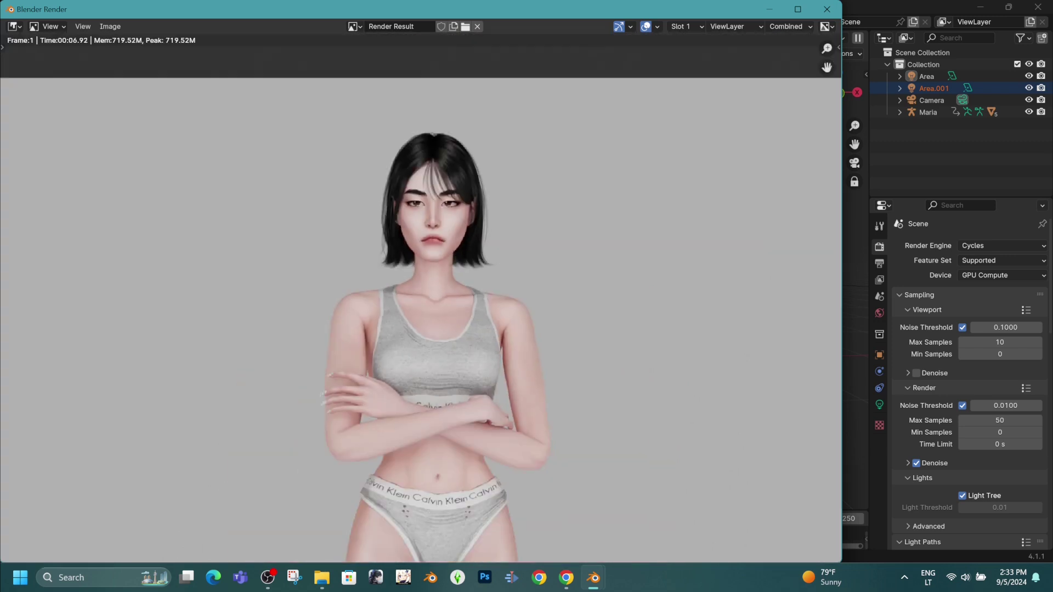
pyautogui.scroll(3, 421, 296)
pyautogui.scroll(-3, 422, 296)
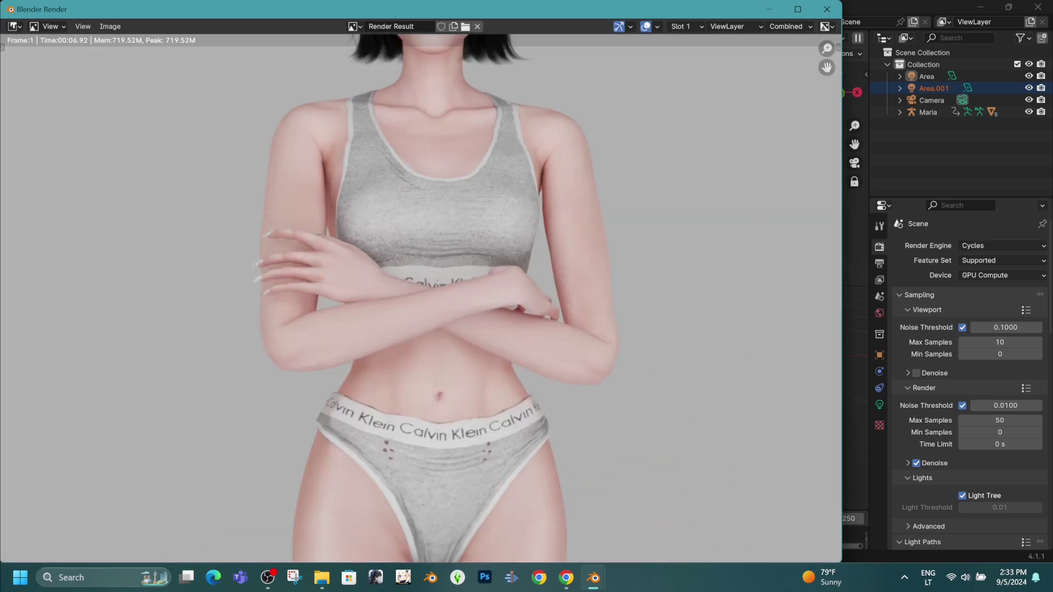
pyautogui.scroll(2, 421, 297)
pyautogui.scroll(-2, 421, 296)
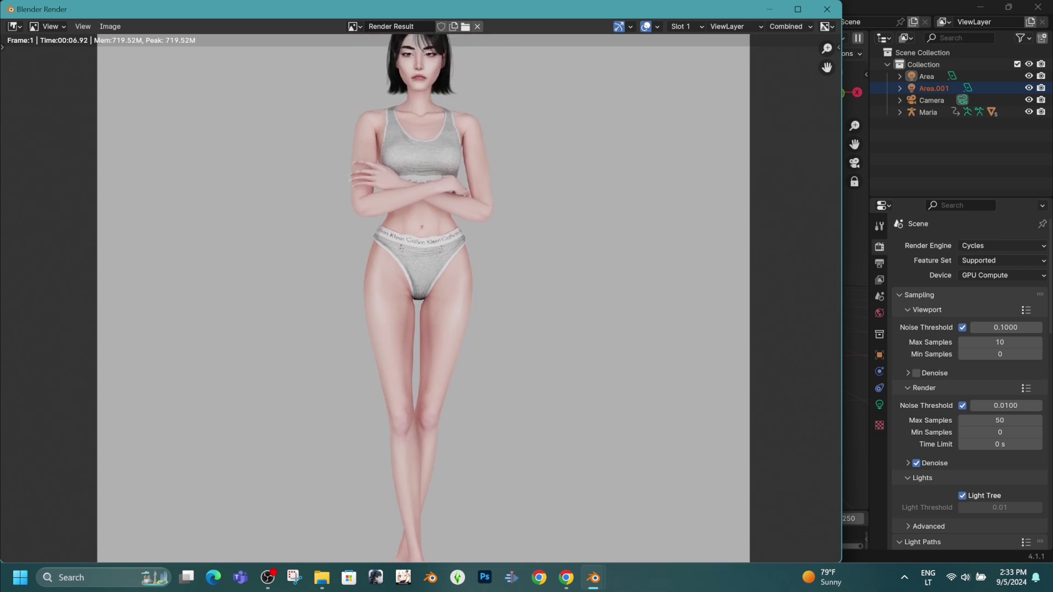